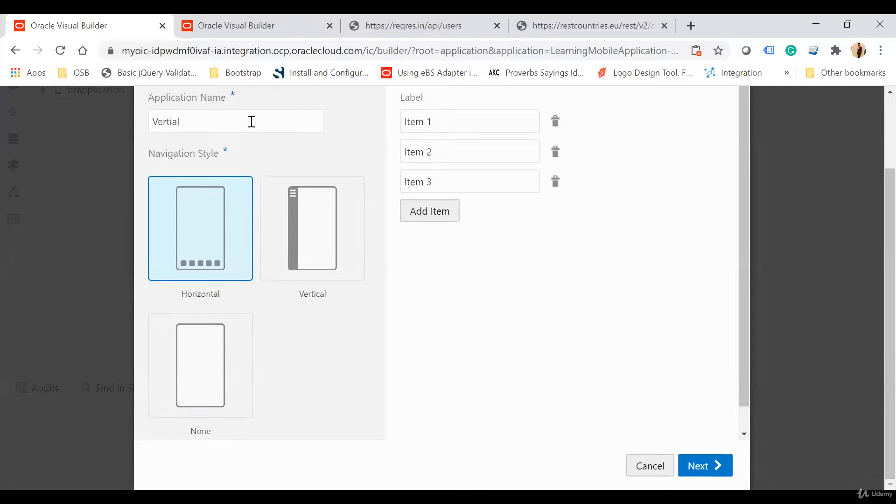
Step: Name the mobile application VertialMobileApplication and choose the Vertical navigation style
{"action": "type", "text": "MobileAppliiationation"}
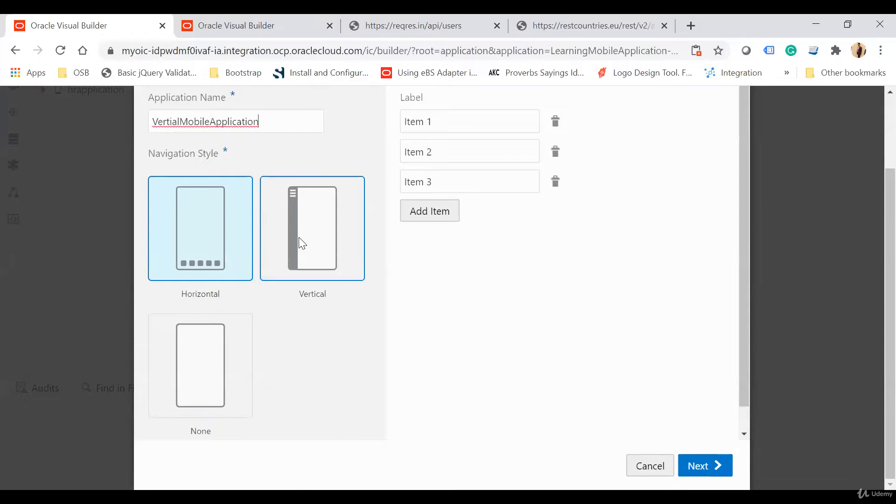
{"action": "left_click", "coordinate": [302, 243]}
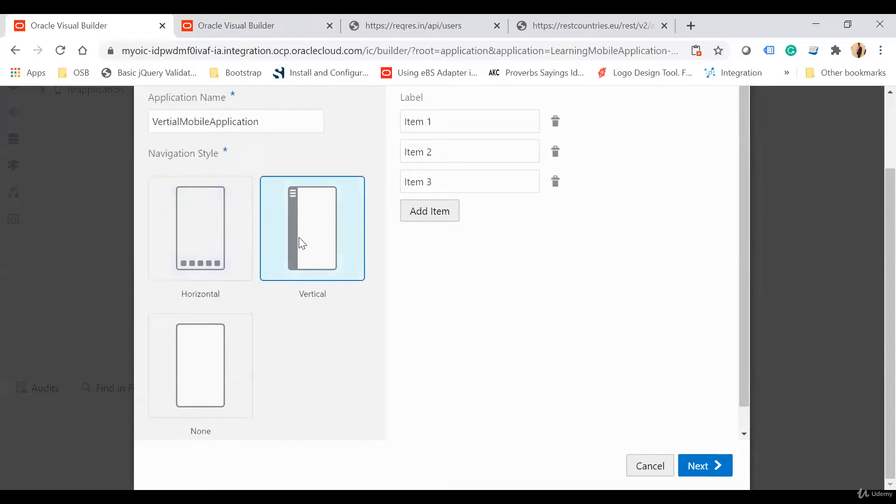
Step: Label the first two navigation items User and Report, delete the third item, and continue to the page templates
{"action": "scroll", "coordinate": [576, 277], "scroll_direction": "up", "scroll_amount": 2}
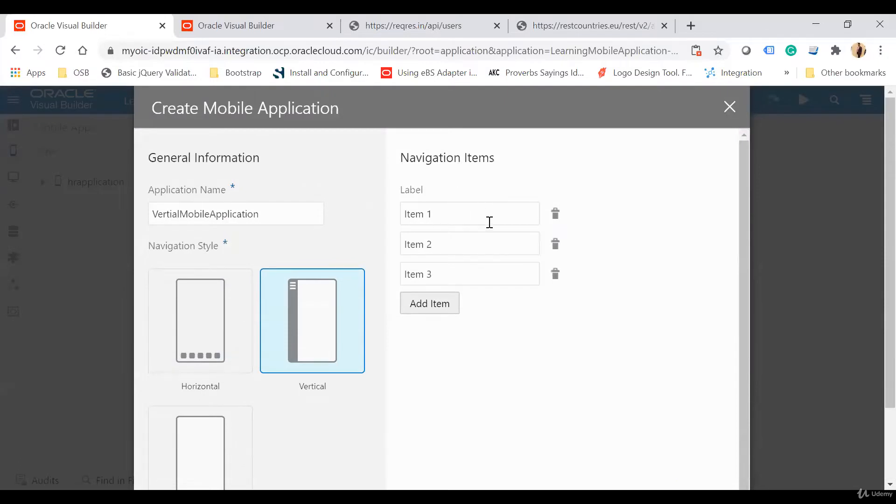
{"action": "triple_click", "coordinate": [410, 217]}
{"action": "type", "text": "User"}
{"action": "key", "text": "Tab"}
{"action": "left_click", "coordinate": [450, 248]}
{"action": "key", "text": "ctrl+a"}
{"action": "type", "text": "Report"}
{"action": "left_click", "coordinate": [556, 276]}
{"action": "scroll", "coordinate": [559, 284], "scroll_direction": "down", "scroll_amount": 5}
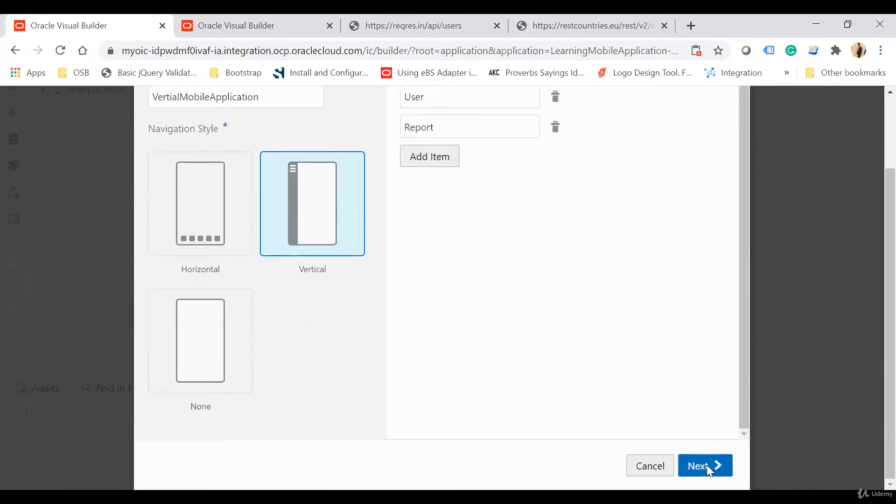
{"action": "left_click", "coordinate": [706, 465]}
Step: Assign the List template to the User page and the Tabs template to the Report page, and create the application
{"action": "scroll", "coordinate": [455, 303], "scroll_direction": "up", "scroll_amount": 2}
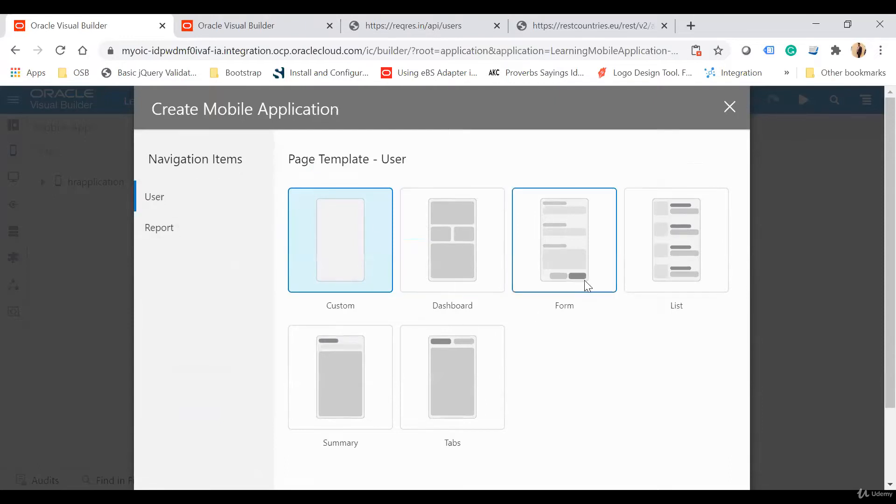
{"action": "left_click", "coordinate": [181, 226]}
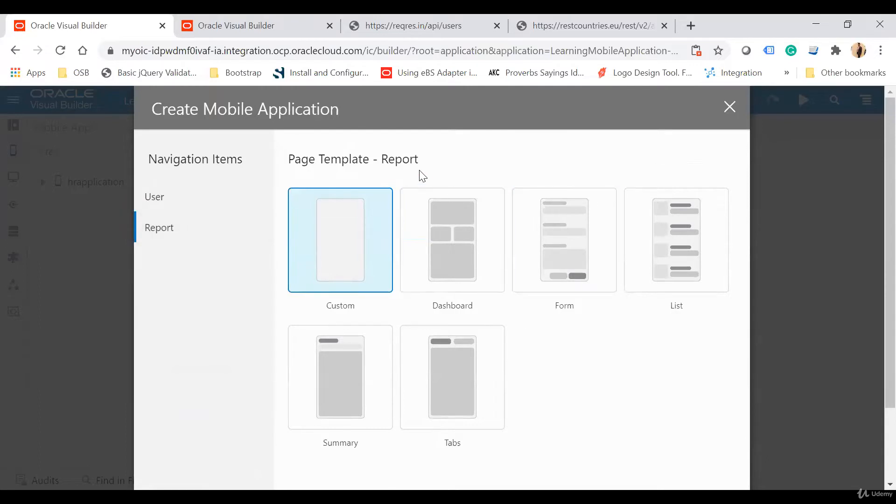
{"action": "left_click", "coordinate": [209, 200]}
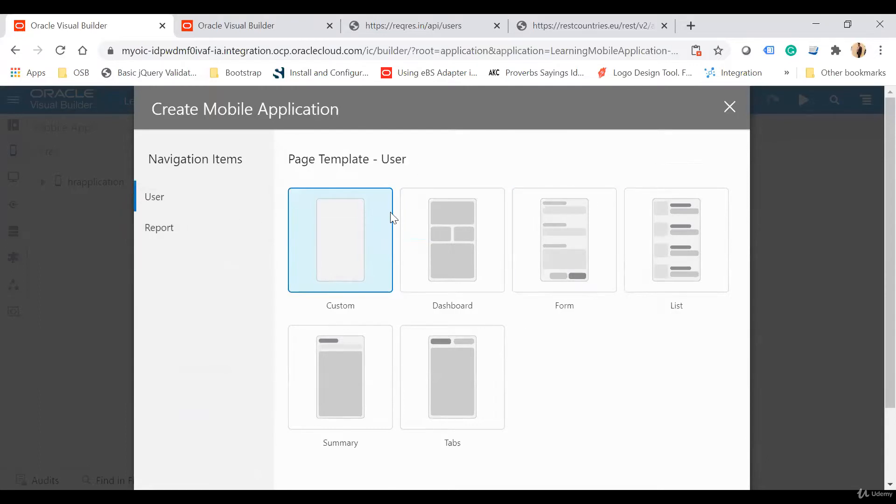
{"action": "left_click", "coordinate": [669, 241]}
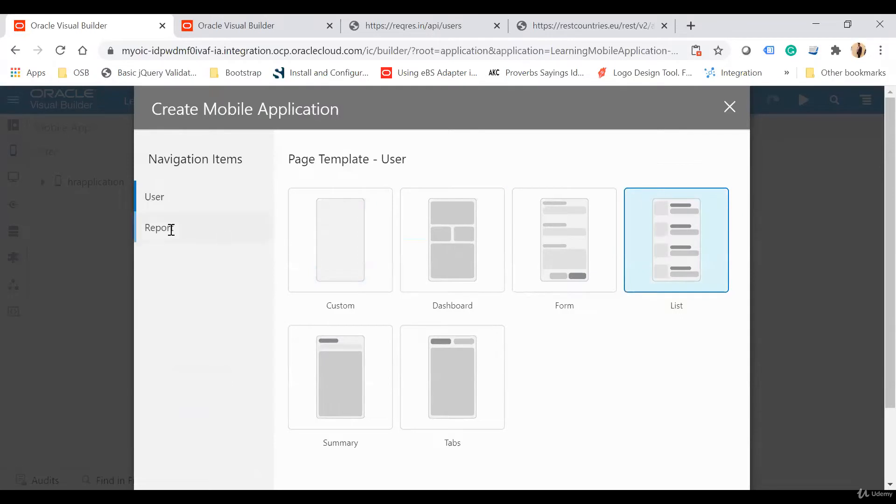
{"action": "left_click", "coordinate": [170, 229]}
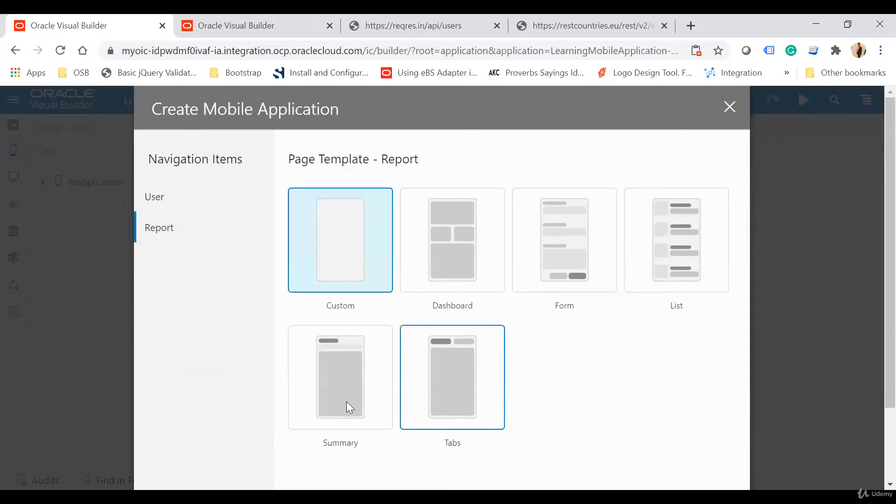
{"action": "left_click", "coordinate": [464, 374]}
{"action": "scroll", "coordinate": [654, 390], "scroll_direction": "down", "scroll_amount": 2}
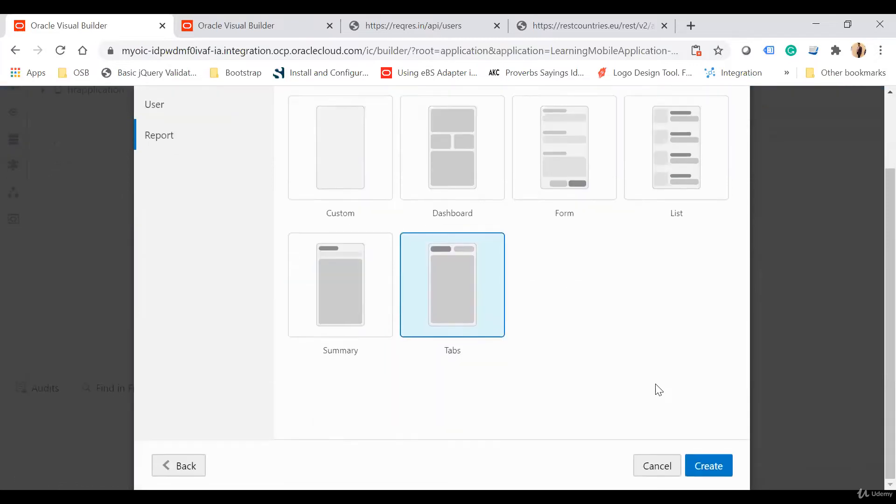
{"action": "left_click", "coordinate": [711, 466]}
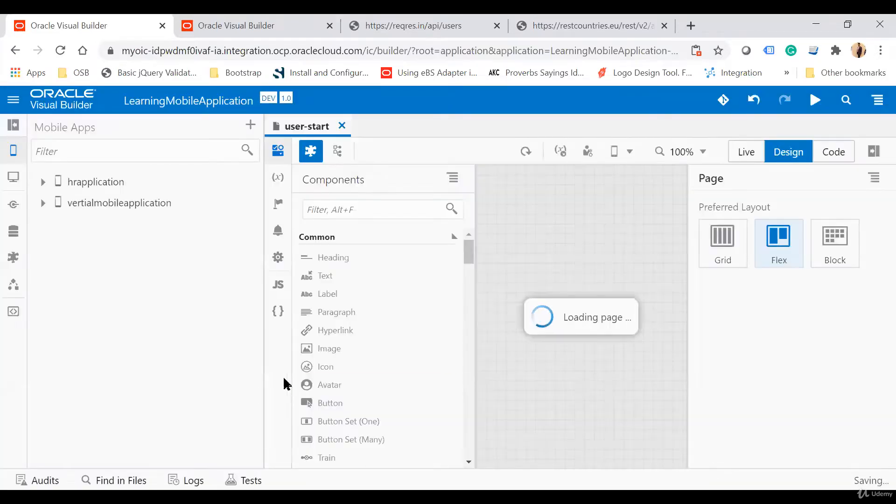
Step: Expand vertialmobileapplication down to the pages of its report and user flows, and close the duplicate Visual Builder browser tab
{"action": "left_click", "coordinate": [42, 203]}
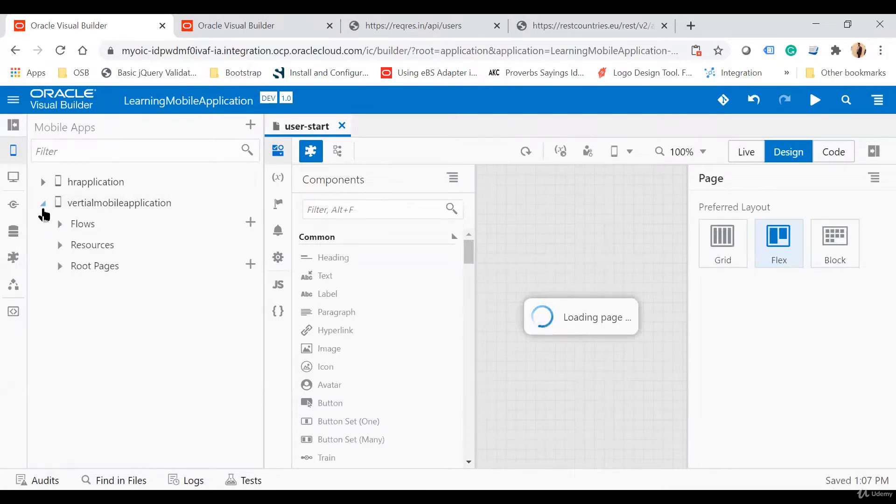
{"action": "left_click", "coordinate": [330, 25]}
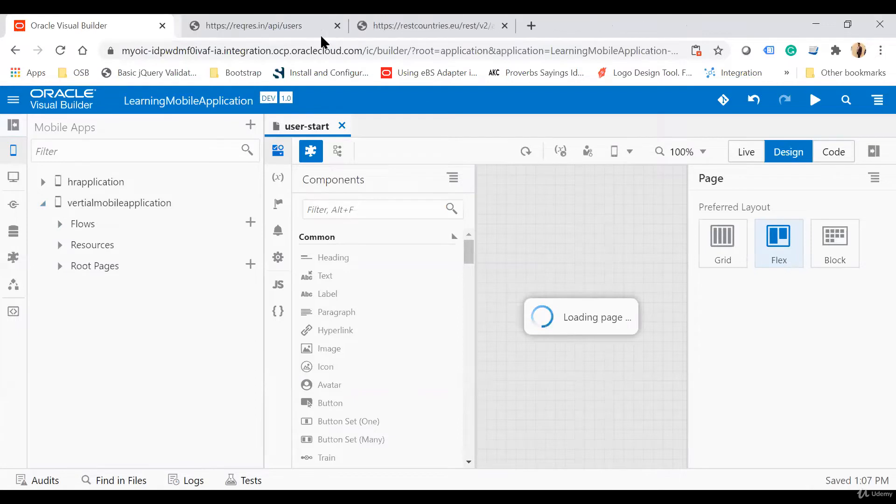
{"action": "left_click", "coordinate": [60, 226]}
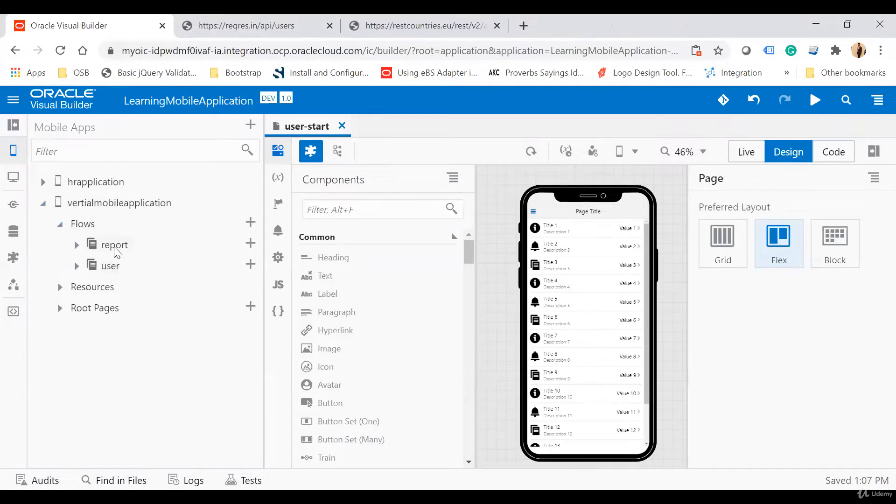
{"action": "left_click", "coordinate": [77, 266]}
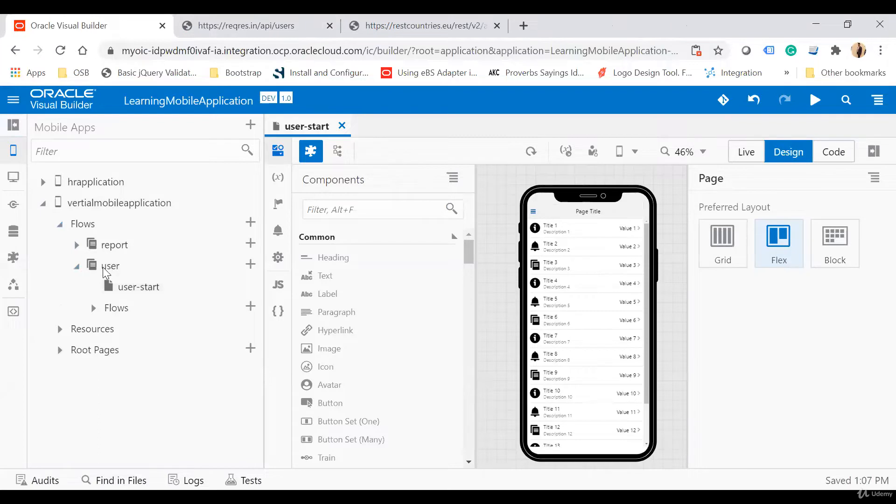
{"action": "left_click", "coordinate": [77, 245]}
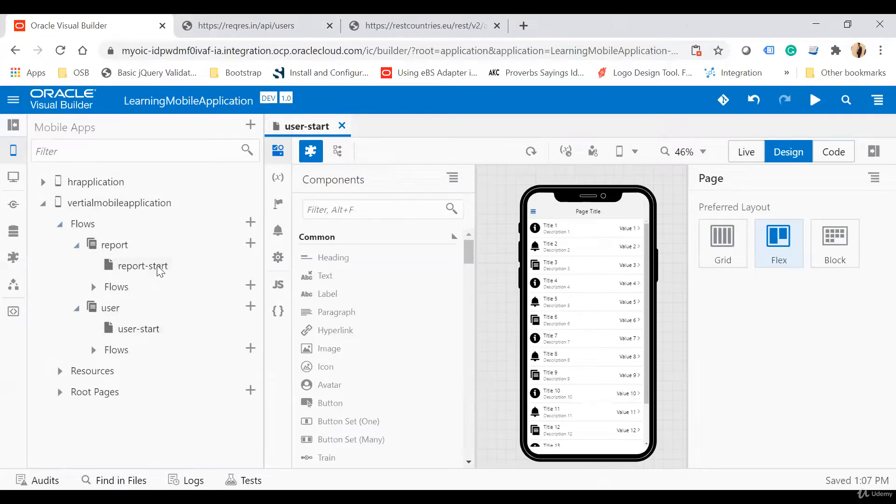
{"action": "left_click", "coordinate": [13, 125]}
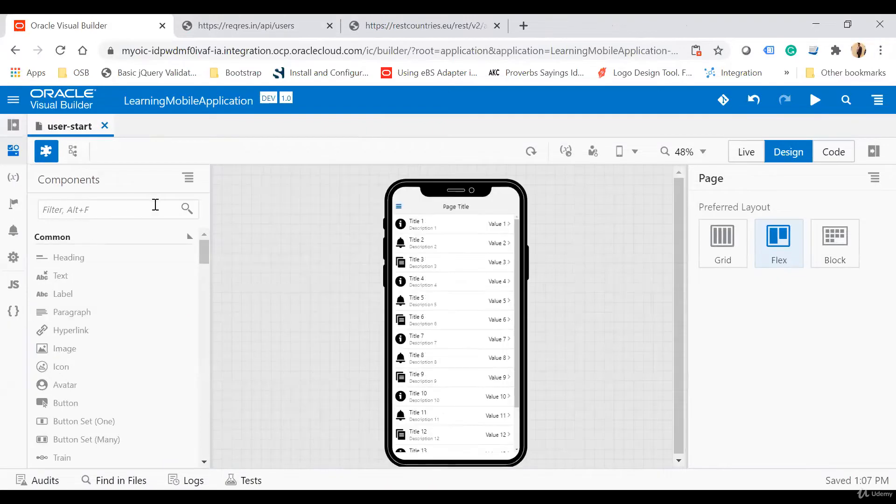
{"action": "left_click", "coordinate": [13, 125]}
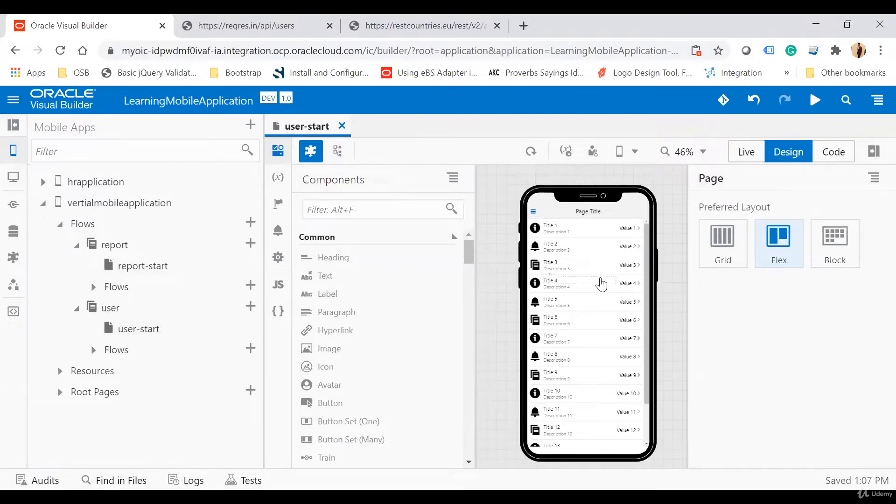
{"action": "left_click", "coordinate": [266, 28]}
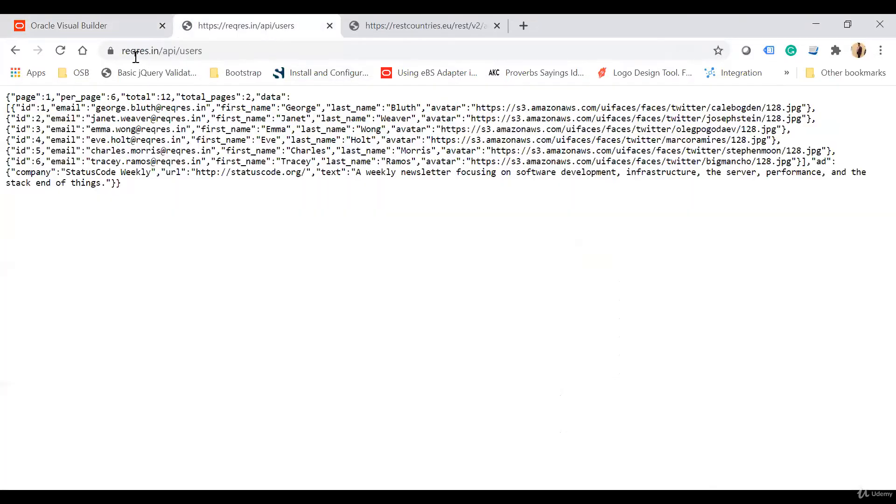
{"action": "left_click", "coordinate": [227, 58]}
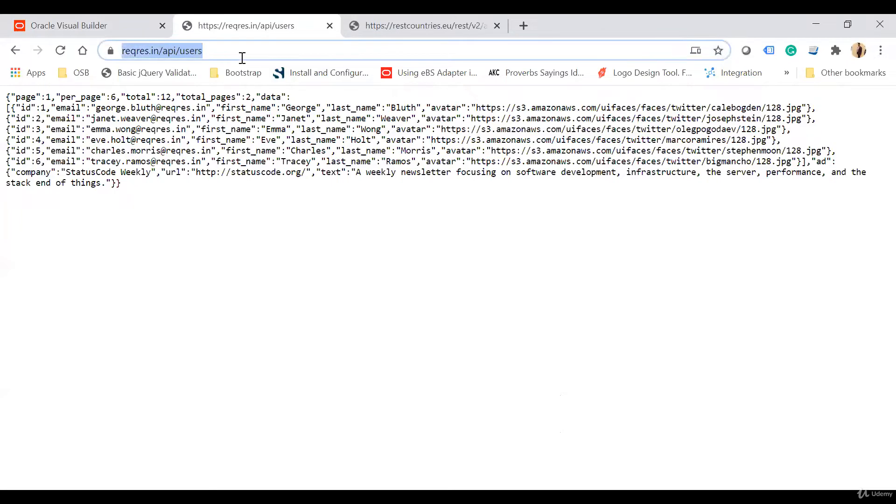
{"action": "left_click", "coordinate": [242, 58]}
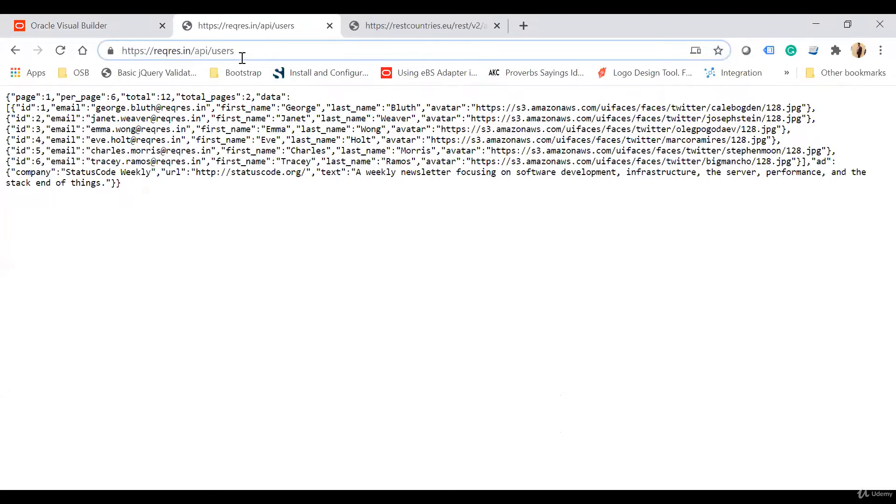
{"action": "left_click_drag", "start_coordinate": [243, 58], "coordinate": [94, 55]}
{"action": "key", "text": "ctrl+c"}
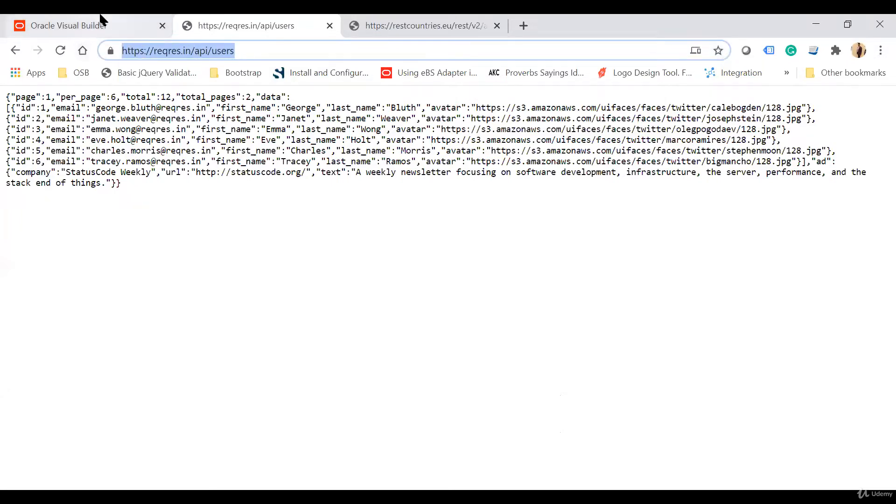
{"action": "left_click", "coordinate": [100, 21]}
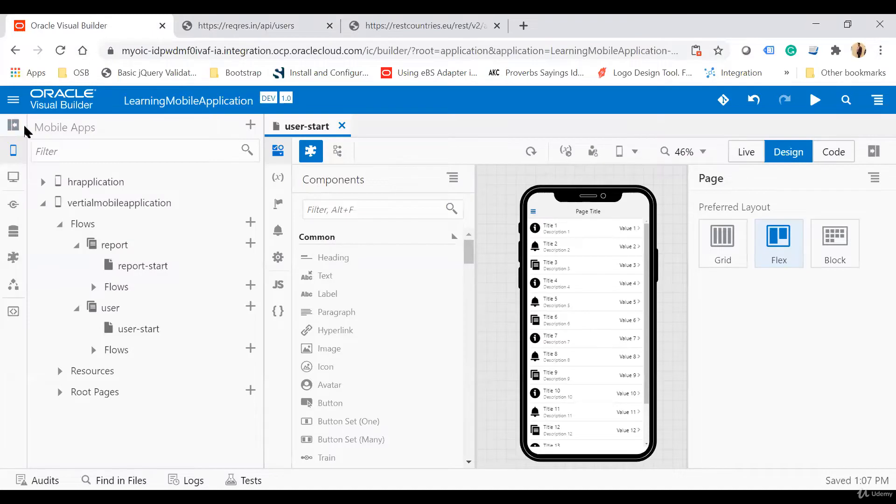
{"action": "left_click", "coordinate": [14, 215]}
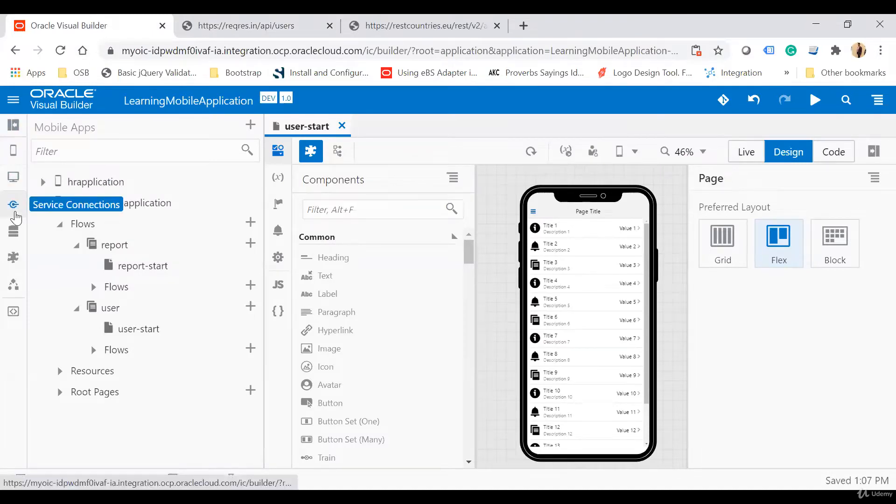
{"action": "left_click", "coordinate": [124, 375]}
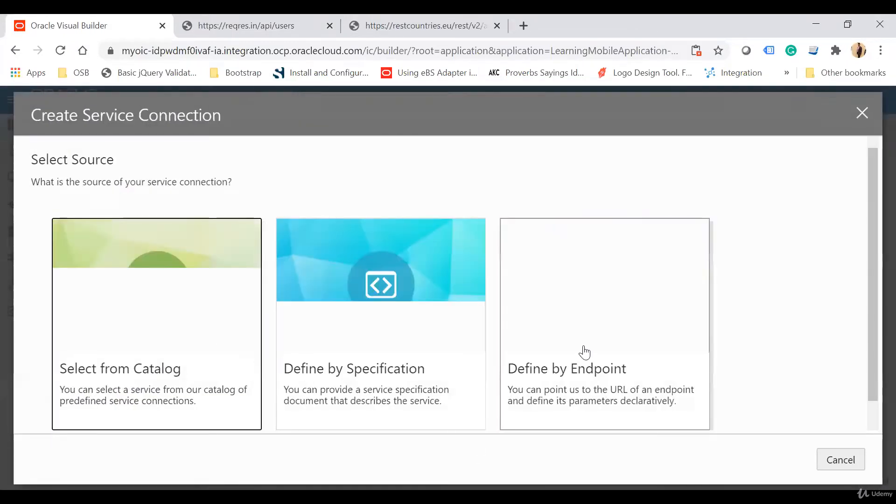
{"action": "left_click", "coordinate": [583, 352]}
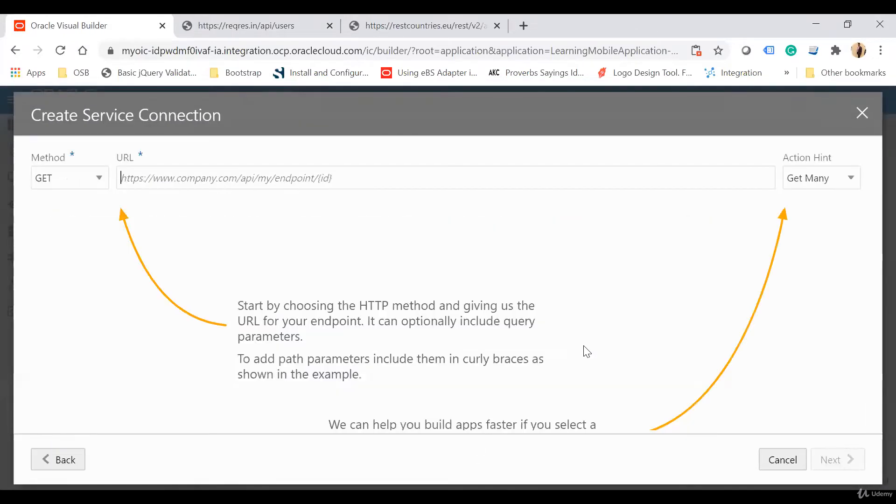
{"action": "left_click", "coordinate": [287, 183]}
{"action": "key", "text": "ctrl+v"}
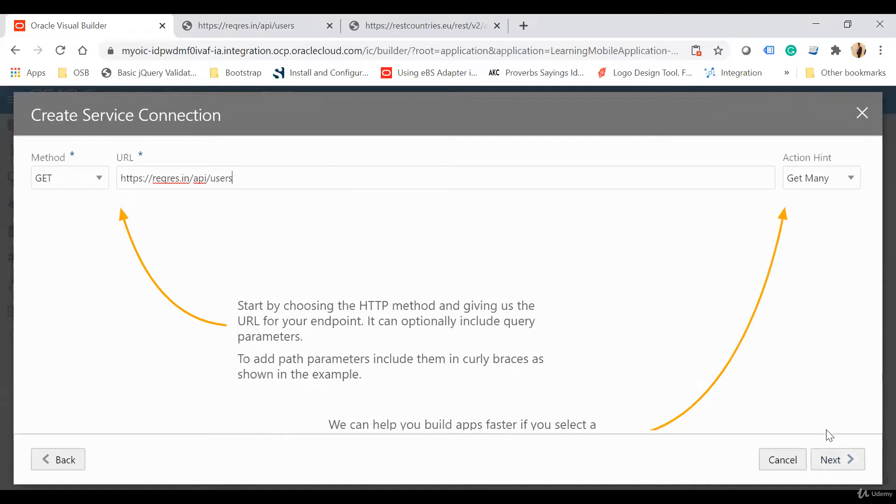
{"action": "left_click", "coordinate": [833, 462]}
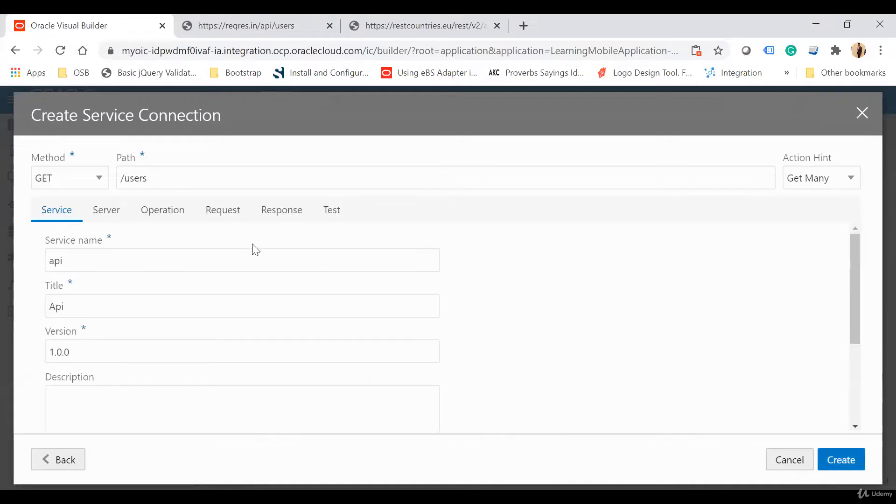
Step: Send a test request to the /users endpoint, review the response body, and create the service connection
{"action": "left_click", "coordinate": [333, 213]}
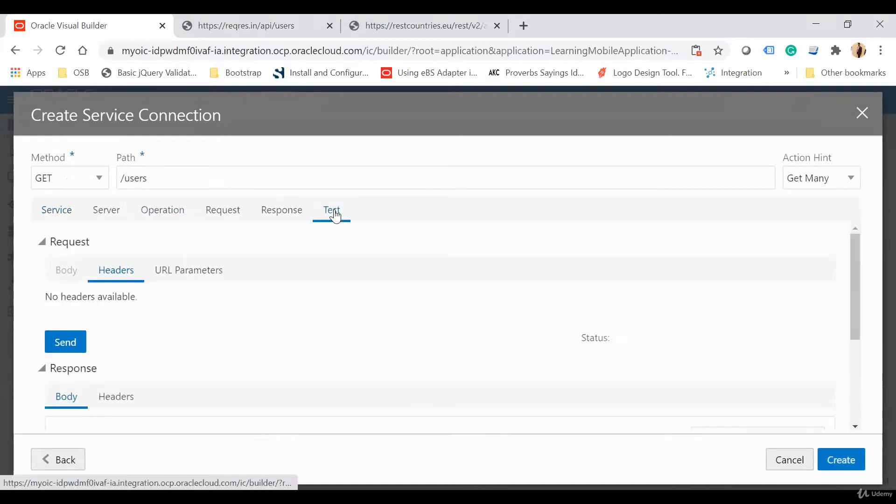
{"action": "left_click", "coordinate": [64, 342]}
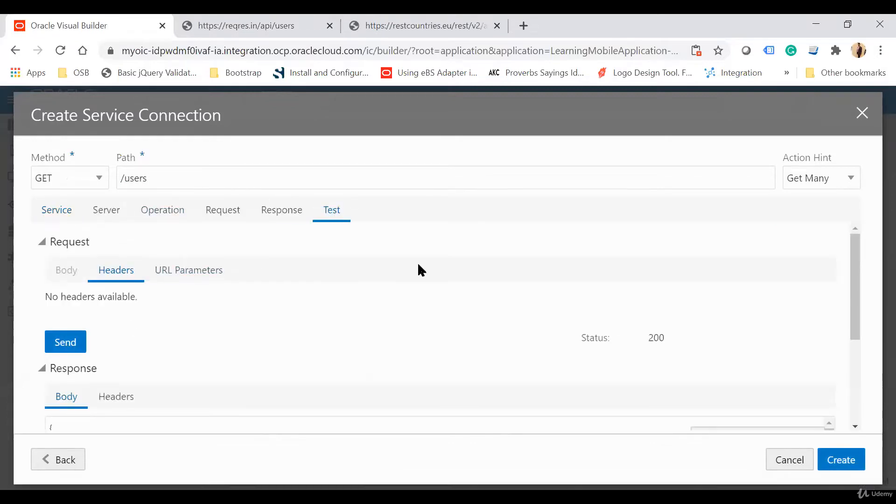
{"action": "scroll", "coordinate": [418, 266], "scroll_direction": "down", "scroll_amount": 3}
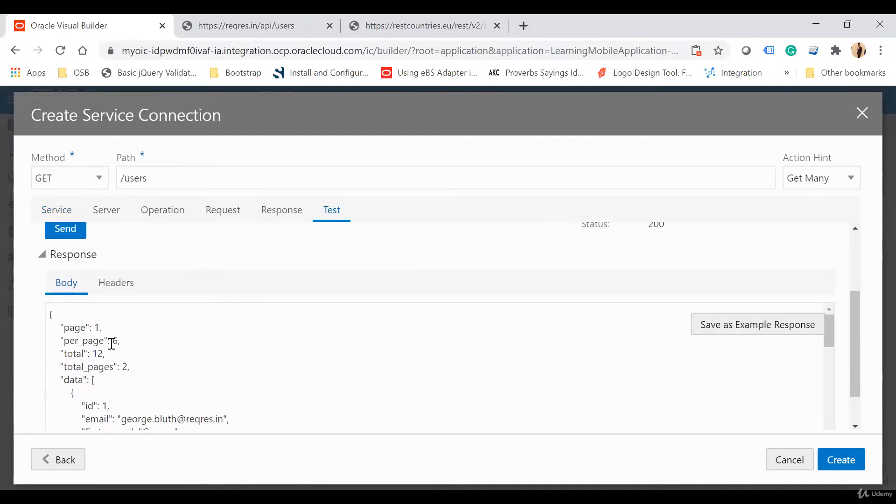
{"action": "double_click", "coordinate": [97, 355]}
{"action": "left_click", "coordinate": [846, 458]}
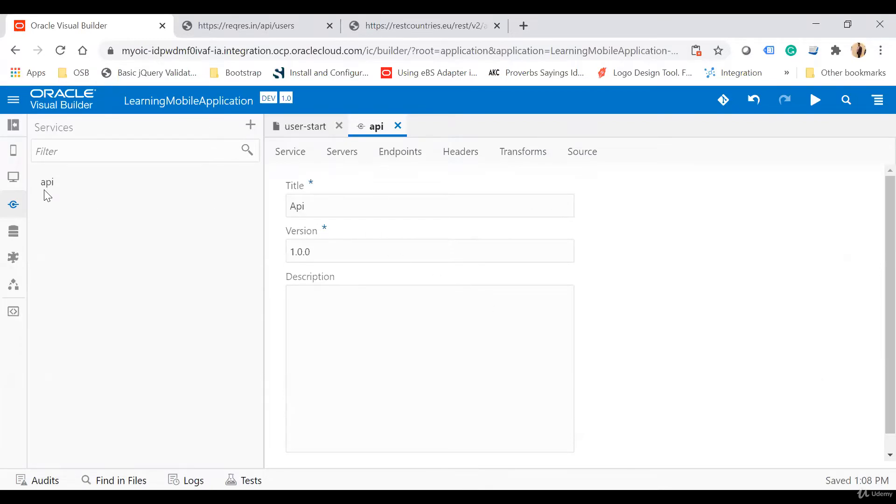
Step: Open the user-start page in the designer, select its List View and start adding data to it
{"action": "left_click", "coordinate": [294, 126]}
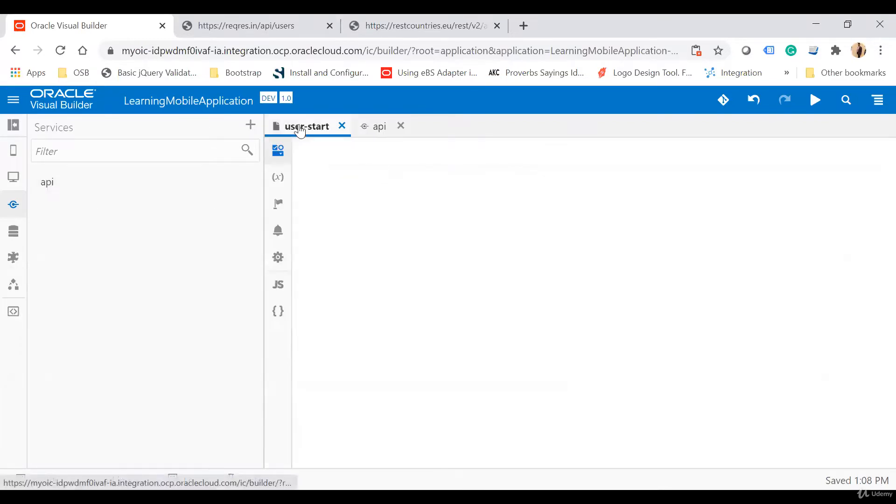
{"action": "left_click", "coordinate": [14, 125]}
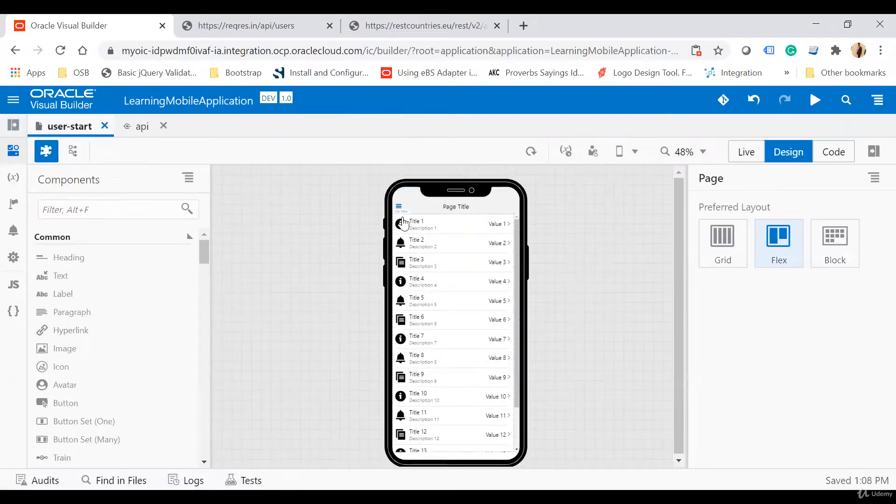
{"action": "left_click", "coordinate": [404, 223]}
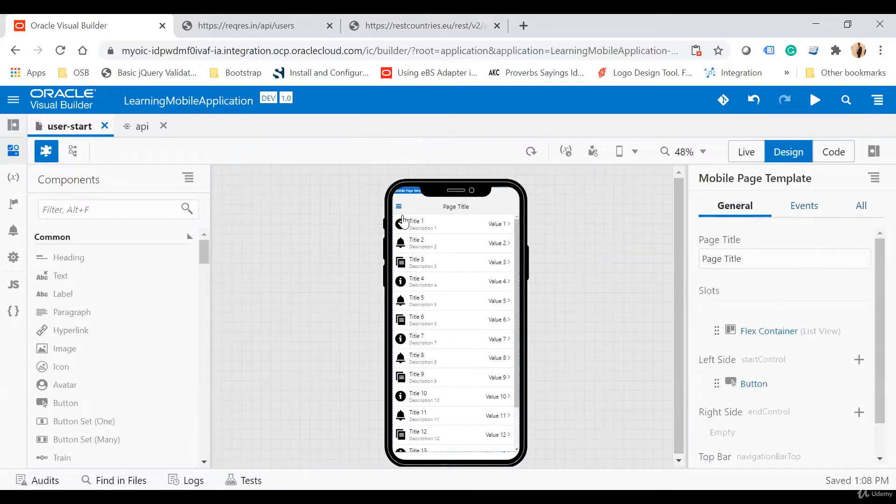
{"action": "left_click", "coordinate": [404, 223]}
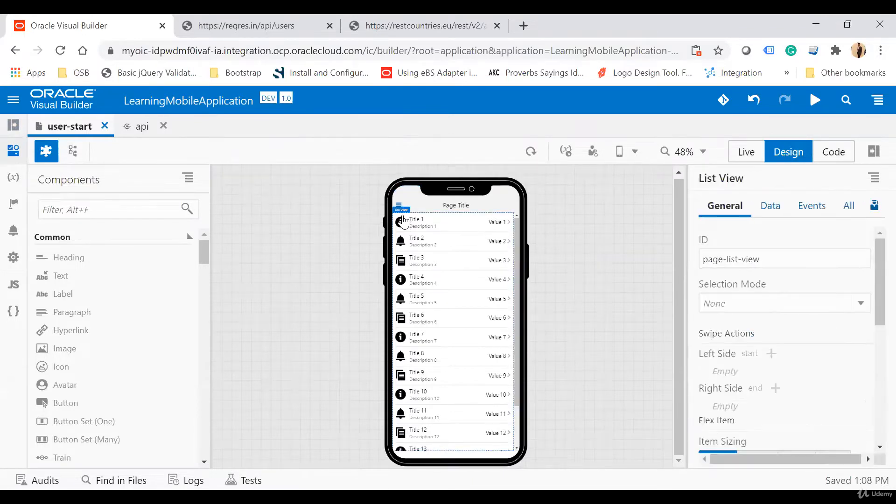
{"action": "left_click", "coordinate": [771, 206]}
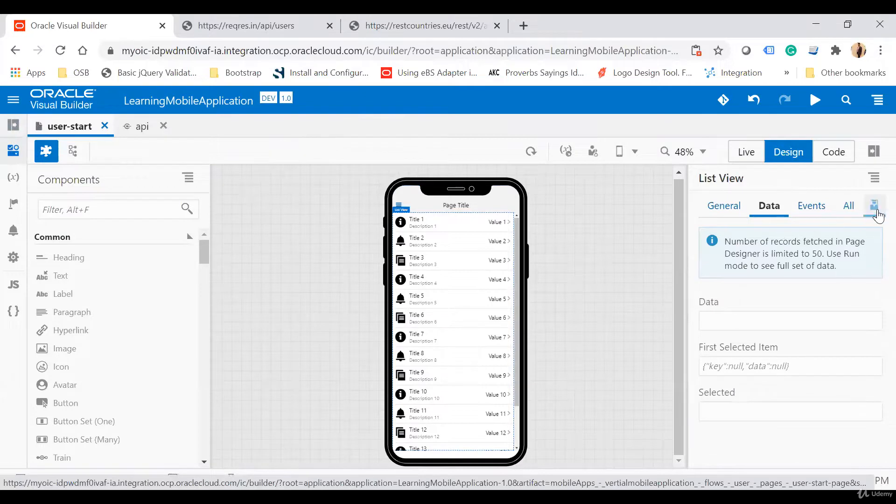
{"action": "left_click", "coordinate": [875, 206]}
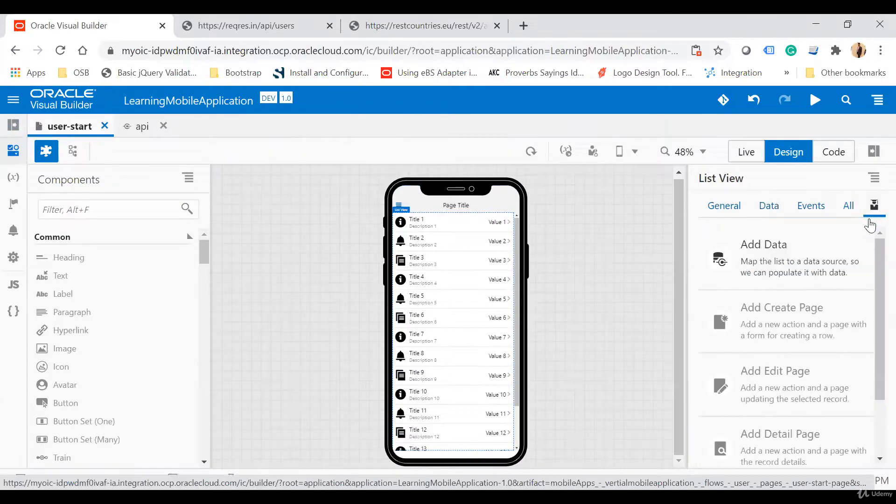
{"action": "left_click", "coordinate": [769, 260]}
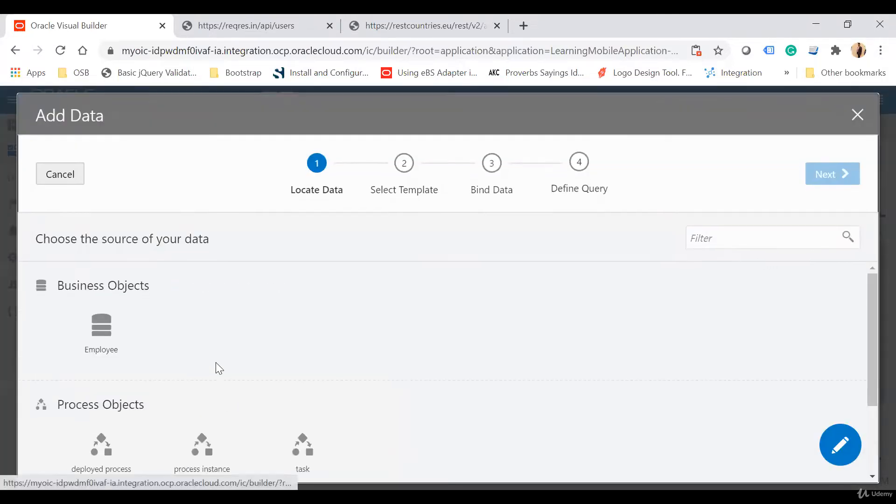
Step: Use the api service's GET /users endpoint as the list's data source, with the image-and-four-fields item template
{"action": "scroll", "coordinate": [215, 364], "scroll_direction": "down", "scroll_amount": 3}
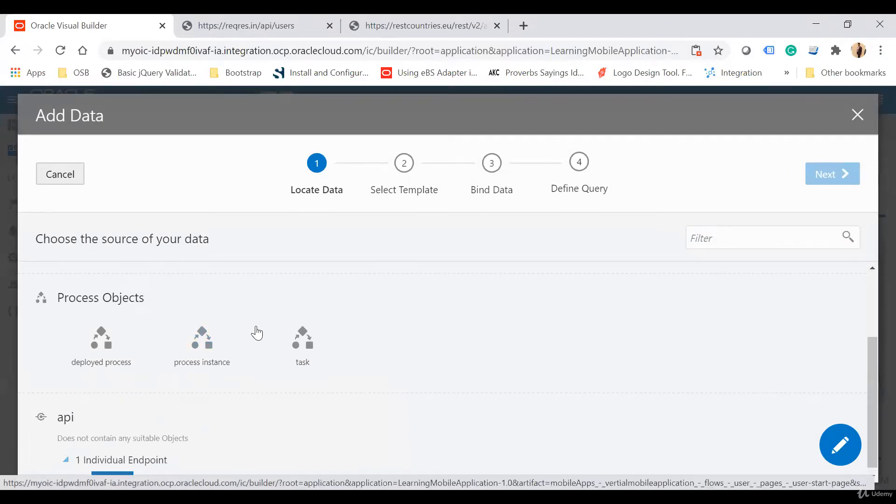
{"action": "scroll", "coordinate": [281, 322], "scroll_direction": "down", "scroll_amount": 1}
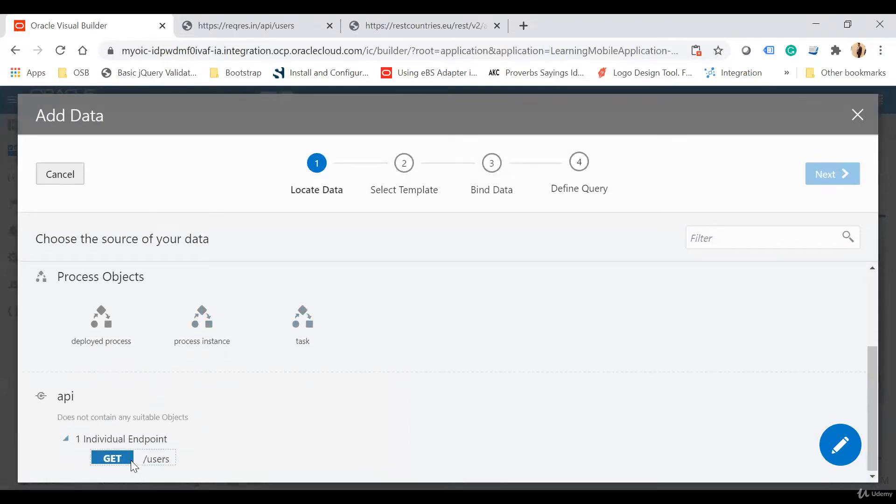
{"action": "mouse_move", "coordinate": [133, 466]}
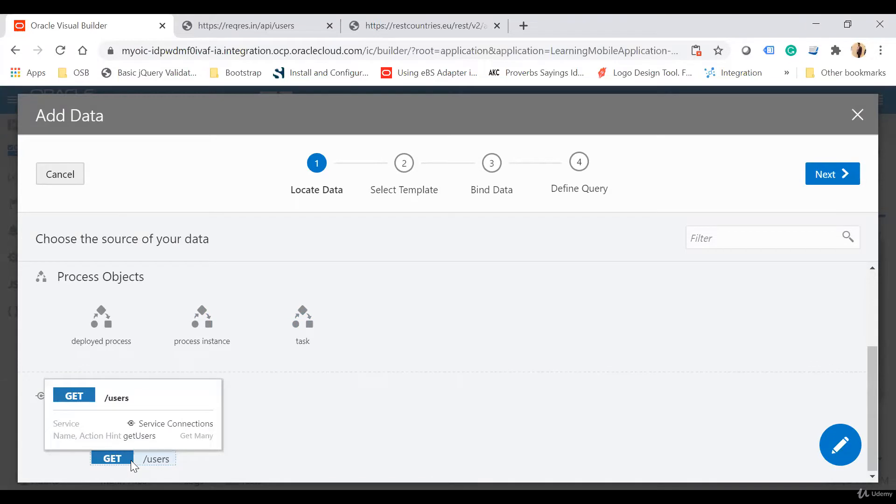
{"action": "left_click", "coordinate": [824, 175]}
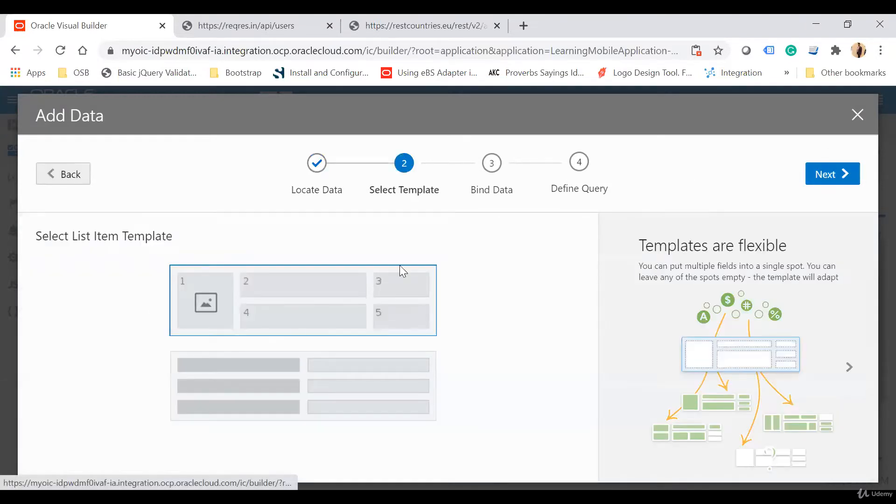
{"action": "left_click", "coordinate": [843, 171]}
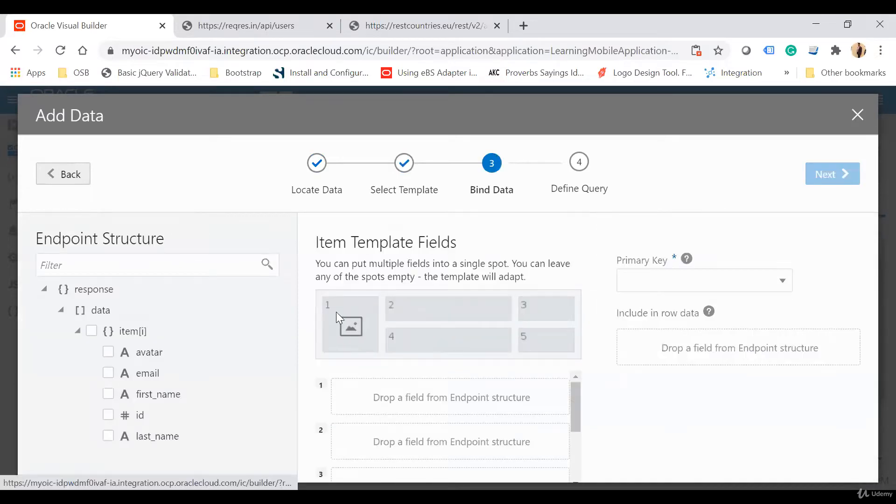
Step: Bind avatar, first_name, email, last_name and id to item template spots 1 to 5 in that order, displaying avatar as an Image
{"action": "left_click", "coordinate": [108, 353]}
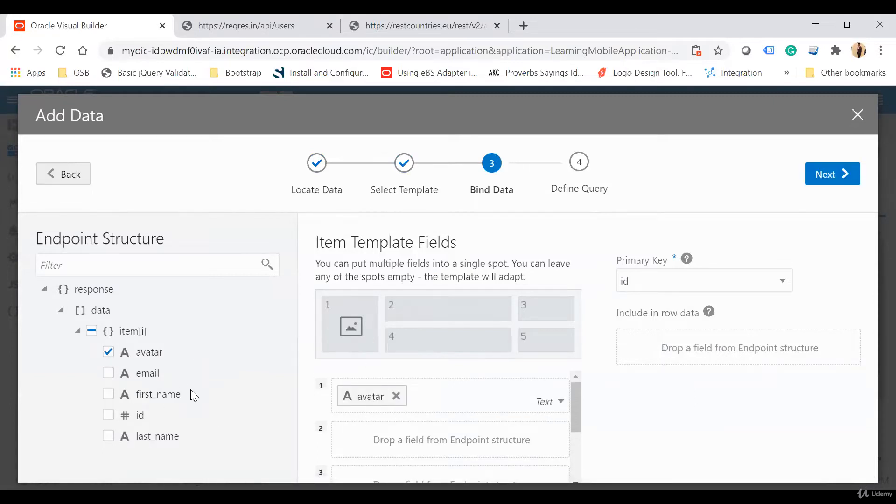
{"action": "left_click", "coordinate": [107, 396]}
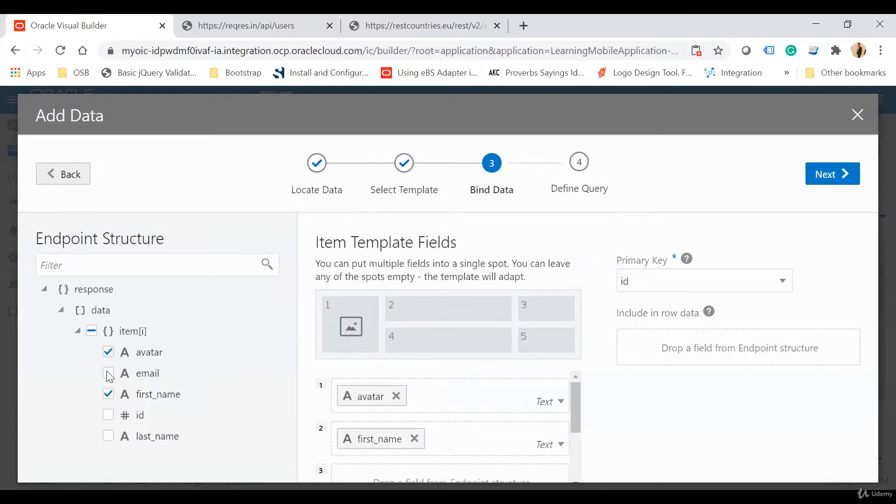
{"action": "left_click", "coordinate": [109, 374]}
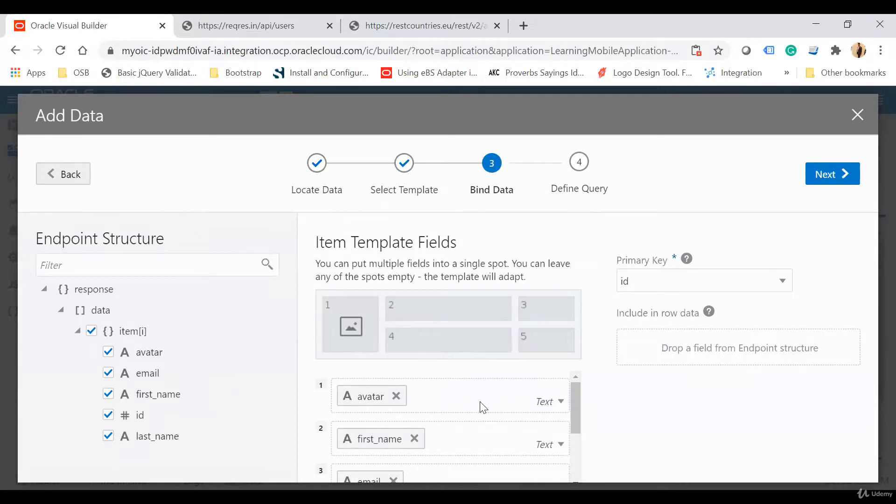
{"action": "left_click", "coordinate": [561, 406]}
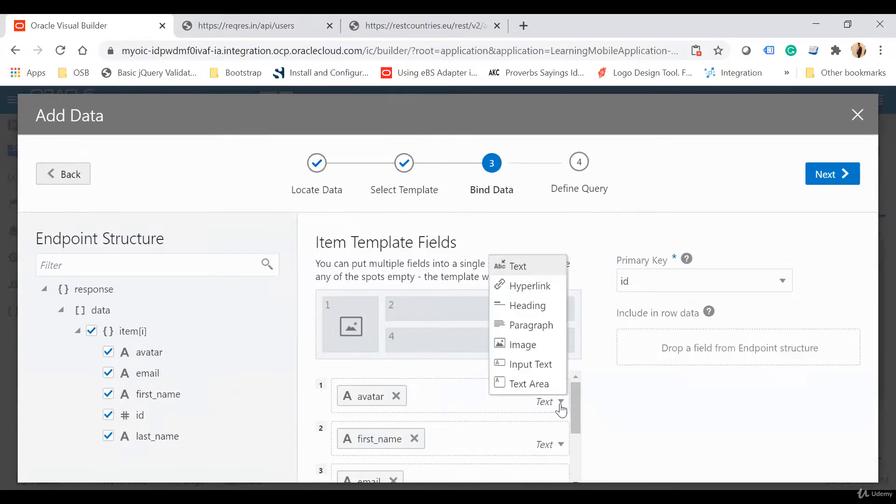
{"action": "left_click", "coordinate": [535, 351]}
Step: Check the first user's avatar URL in the reqres.in/api/users response, and finish adding the list data in Visual Builder without a query mapping
{"action": "left_click", "coordinate": [256, 26]}
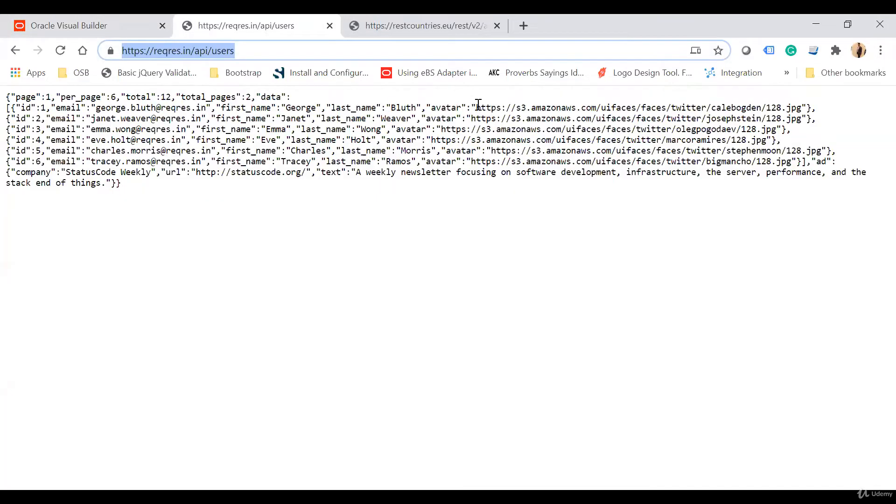
{"action": "left_click_drag", "start_coordinate": [478, 108], "coordinate": [802, 109]}
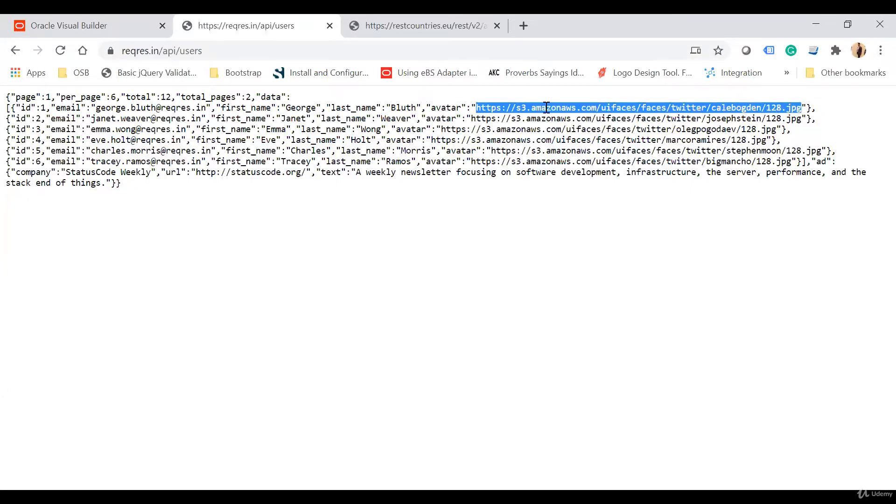
{"action": "left_click", "coordinate": [86, 19]}
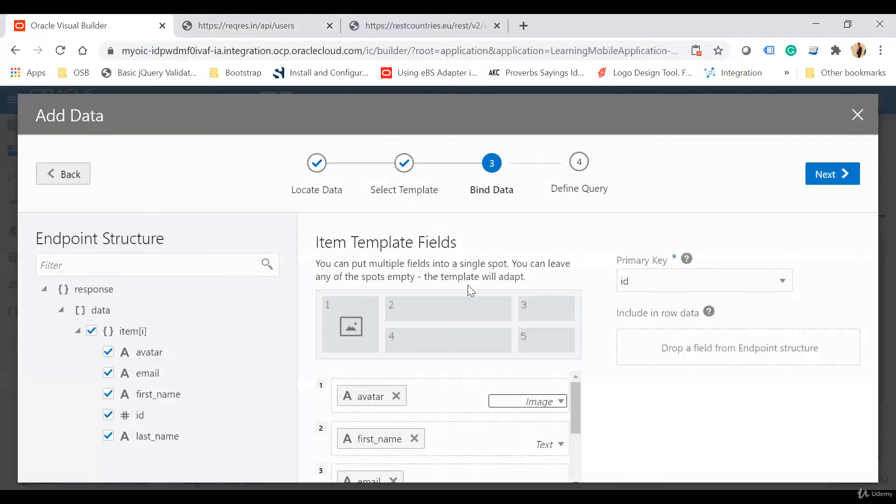
{"action": "left_click", "coordinate": [832, 175]}
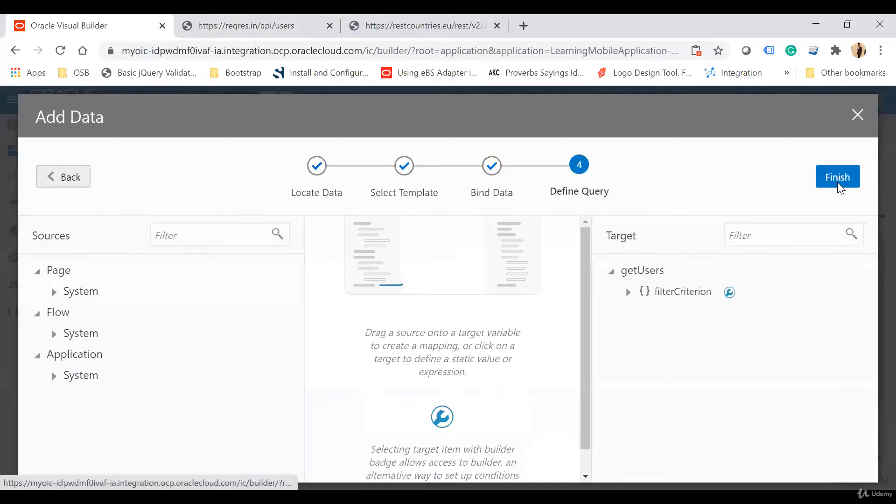
{"action": "left_click", "coordinate": [837, 178]}
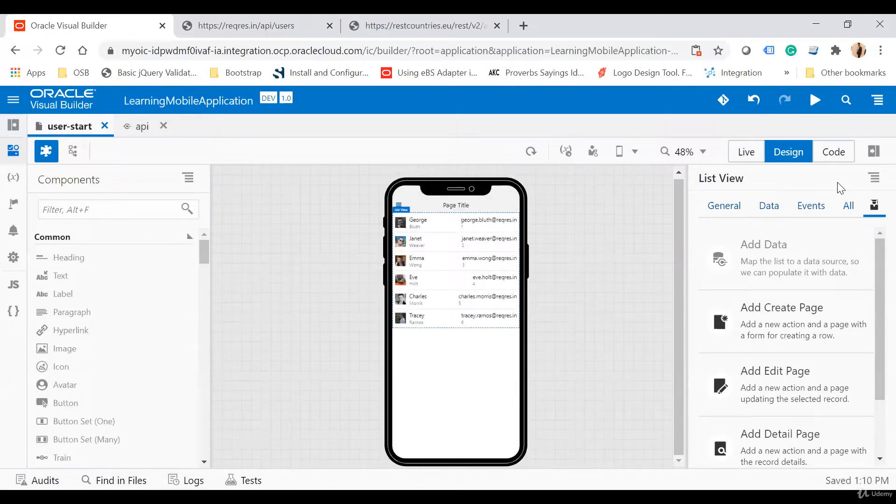
Step: Set the Mobile Page Template's page title to "User Details"
{"action": "left_click", "coordinate": [456, 211]}
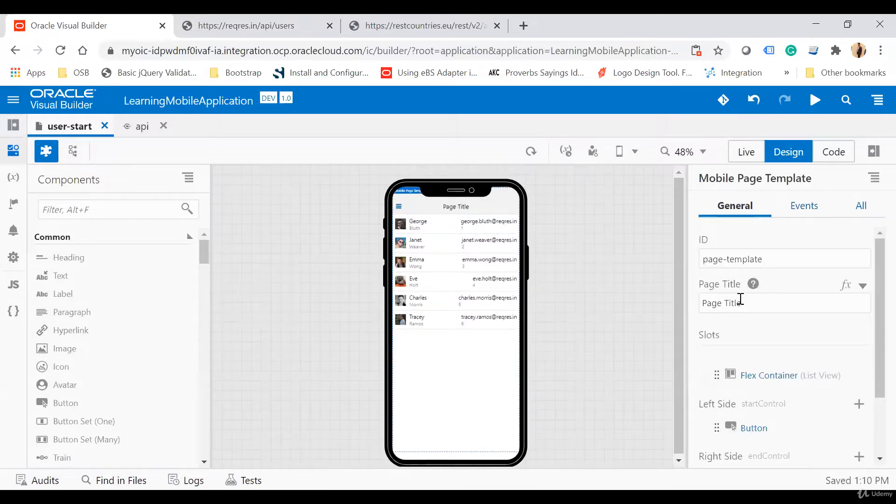
{"action": "left_click_drag", "start_coordinate": [763, 302], "coordinate": [682, 305]}
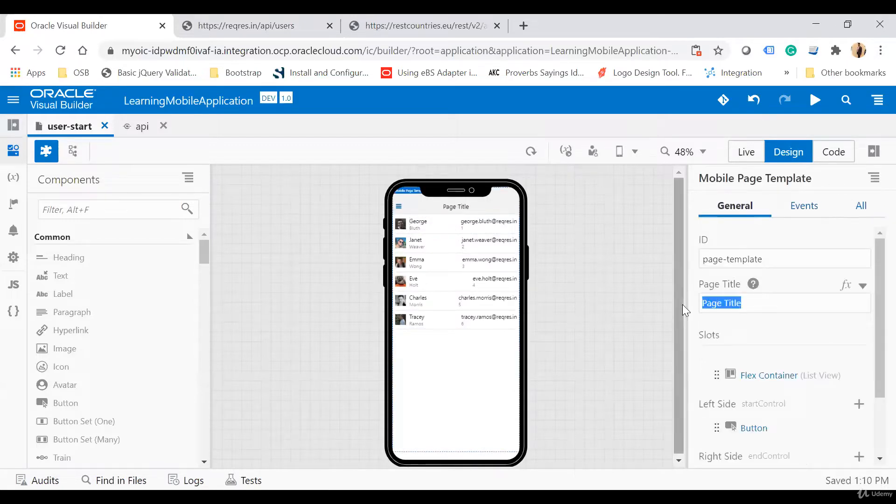
{"action": "type", "text": "User Detaio"}
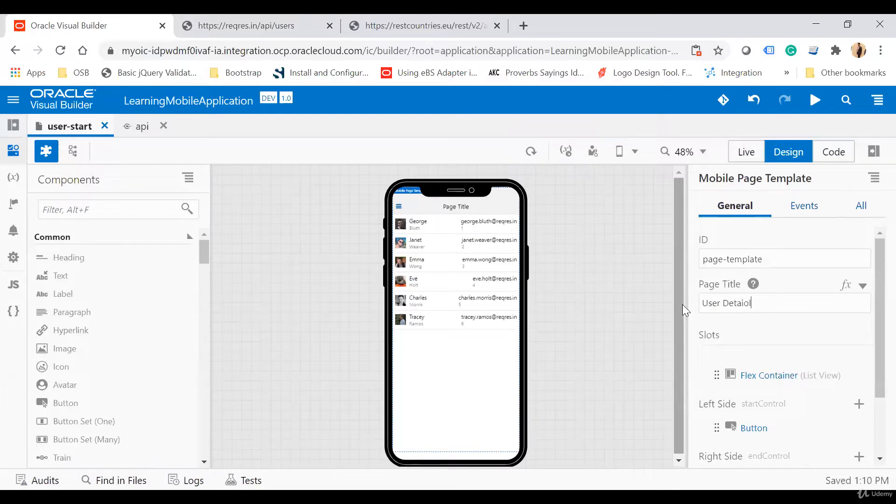
{"action": "key", "text": "BackSpace"}
{"action": "type", "text": "ls"}
{"action": "key", "text": "Tab"}
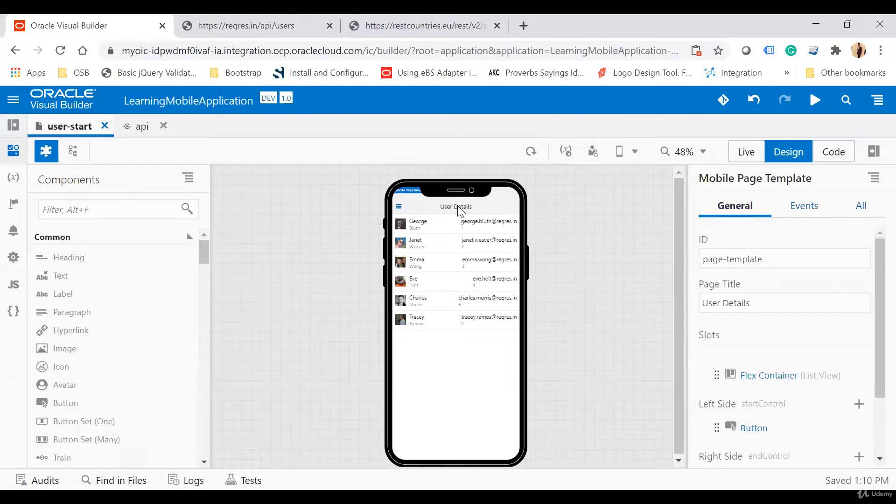
Step: Preview the page in Live mode, open and close its navigation drawer, and return to Design mode
{"action": "left_click", "coordinate": [746, 152]}
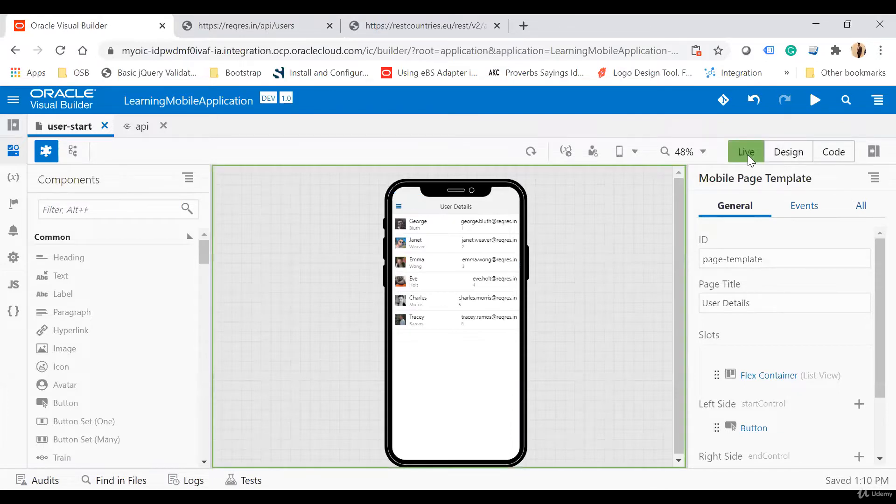
{"action": "left_click", "coordinate": [399, 208]}
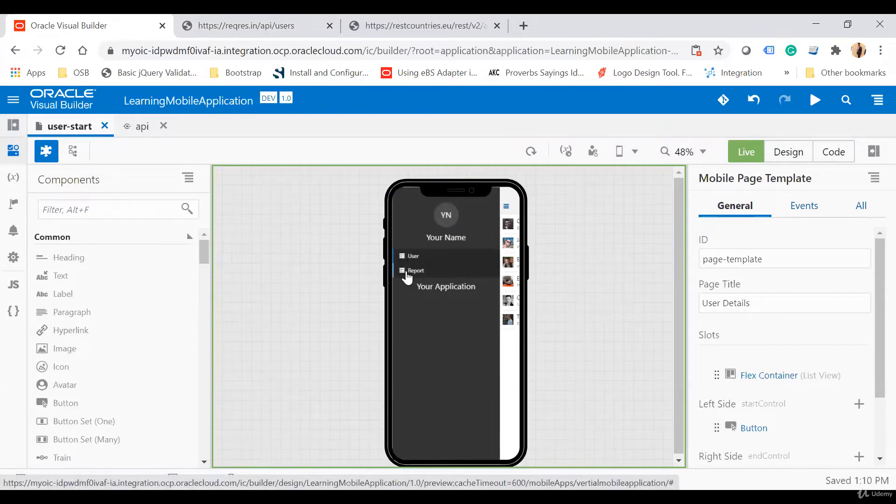
{"action": "left_click", "coordinate": [508, 205]}
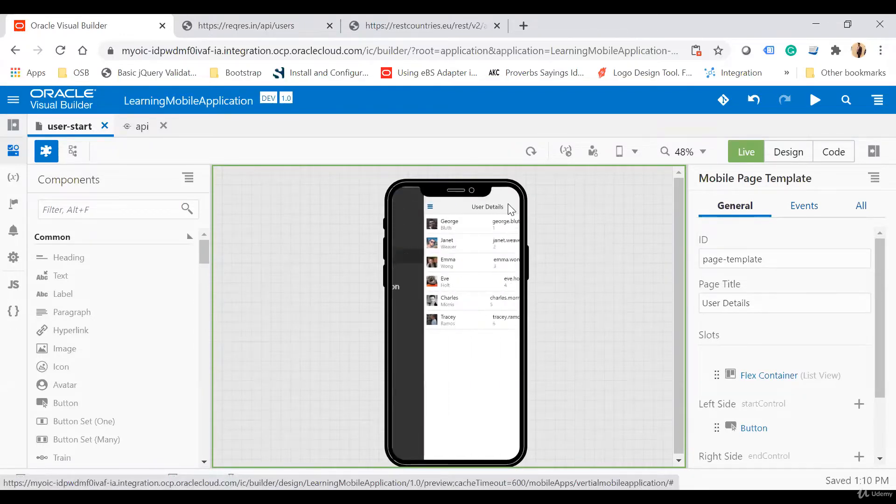
{"action": "left_click", "coordinate": [789, 152]}
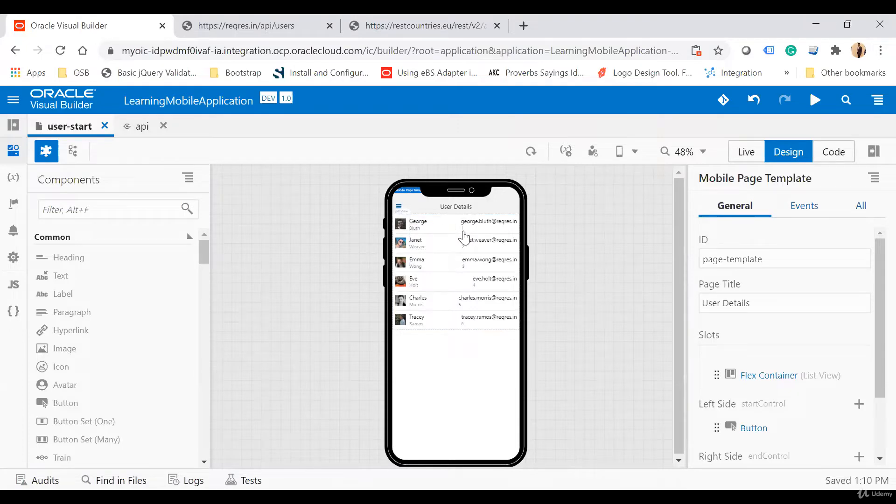
{"action": "left_click", "coordinate": [227, 18]}
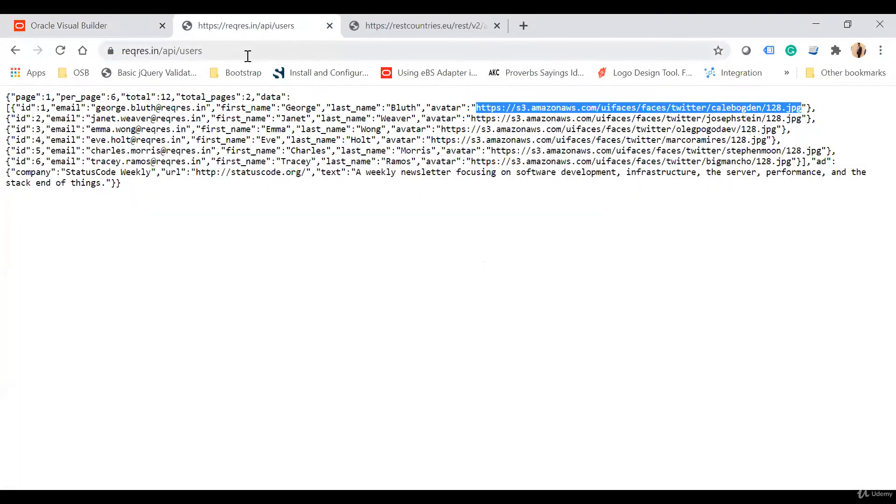
{"action": "left_click", "coordinate": [272, 56]}
{"action": "left_click", "coordinate": [272, 57]}
{"action": "type", "text": "/1"}
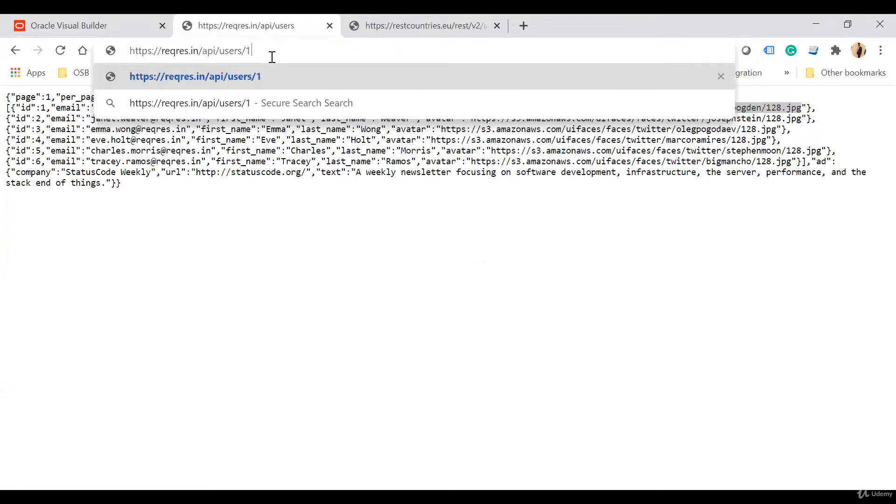
{"action": "key", "text": "Return"}
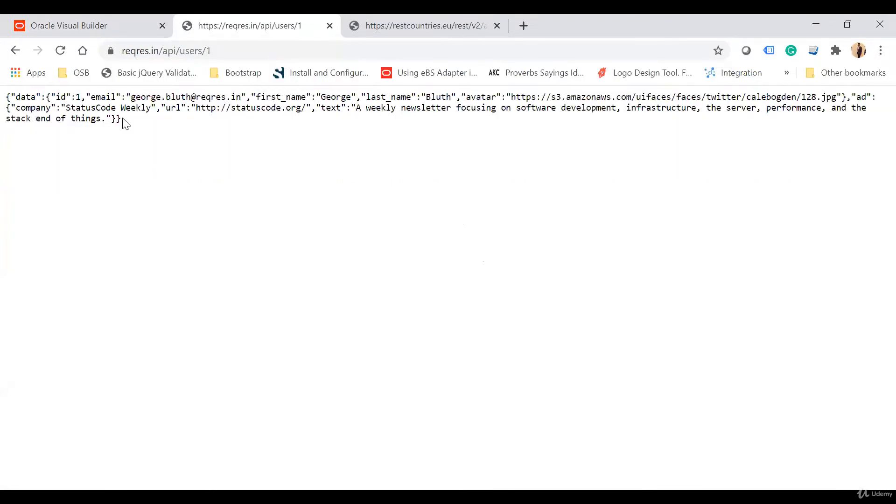
Step: Examine the single-user response body, including the company and text fields of its ad object
{"action": "left_click_drag", "start_coordinate": [123, 121], "coordinate": [6, 96]}
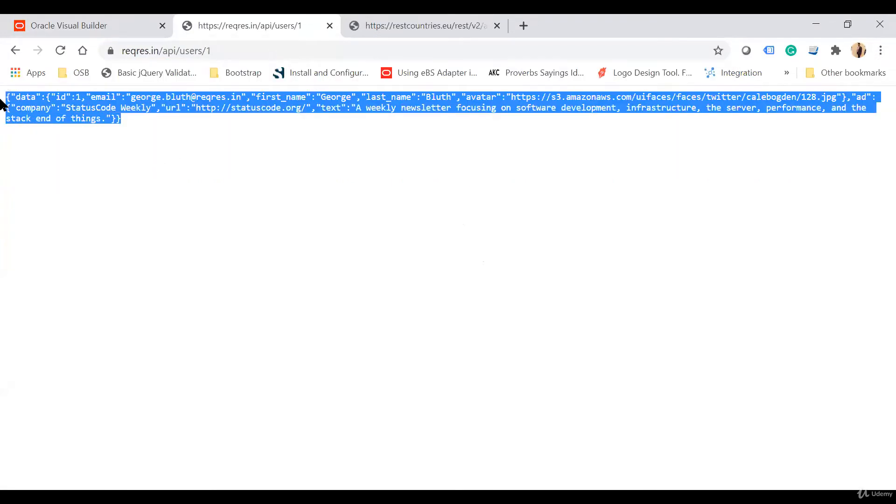
{"action": "double_click", "coordinate": [34, 106]}
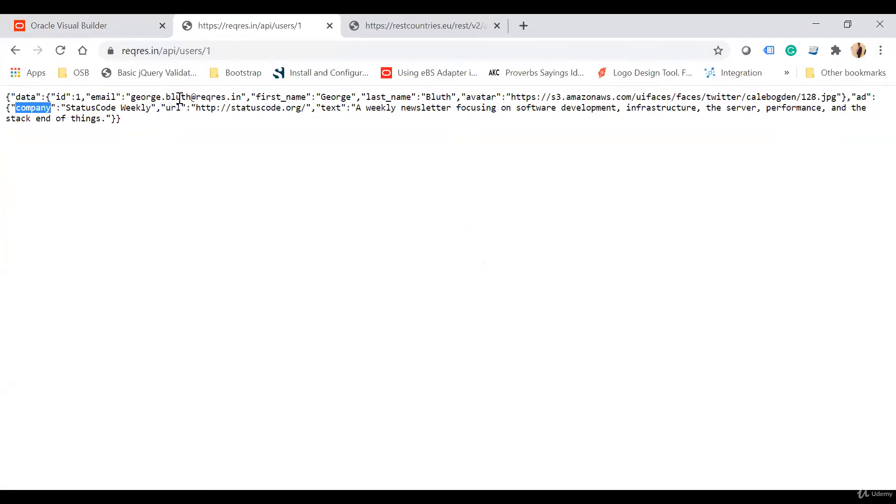
{"action": "double_click", "coordinate": [331, 107]}
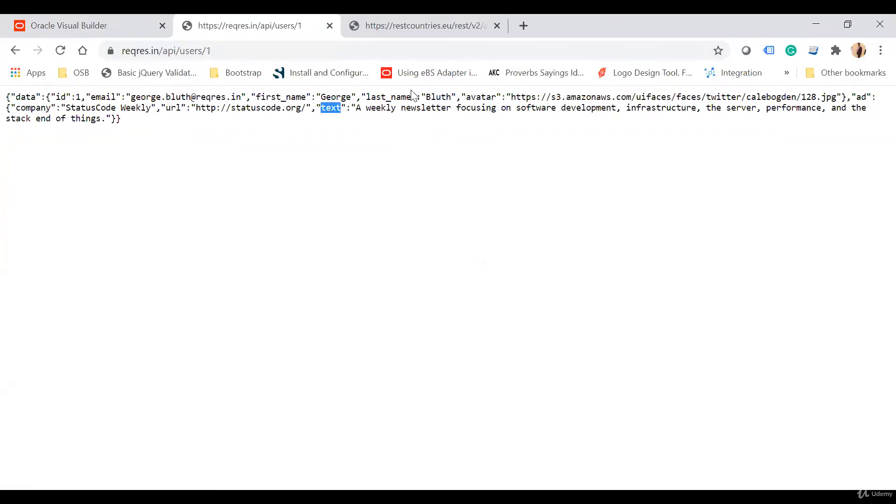
Step: Switch back to Visual Builder and start adding an endpoint to the api service connection
{"action": "left_click", "coordinate": [69, 20]}
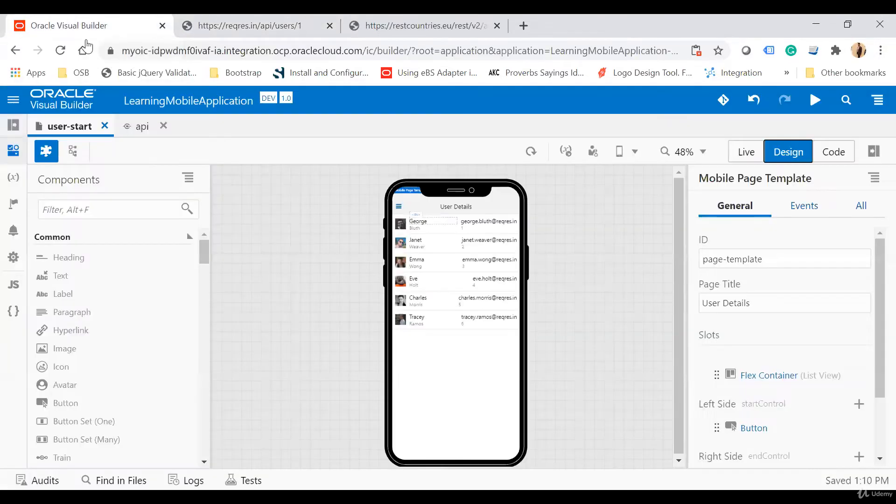
{"action": "left_click", "coordinate": [15, 126]}
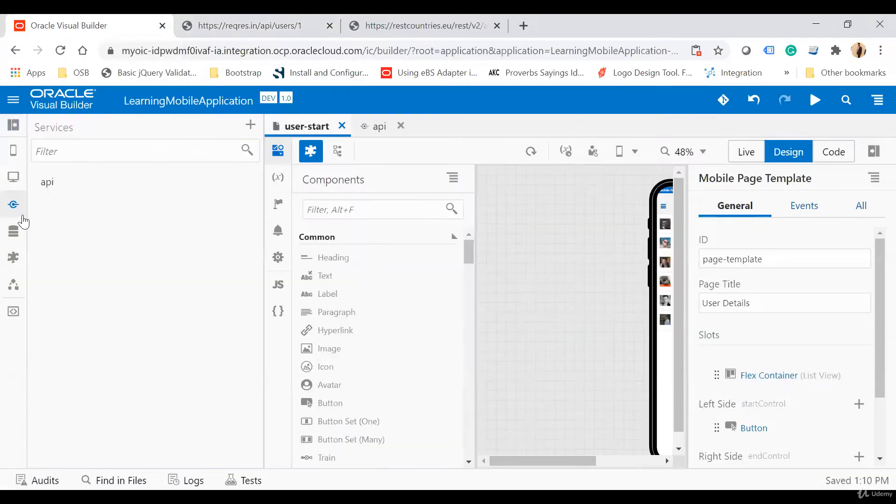
{"action": "left_click", "coordinate": [47, 183]}
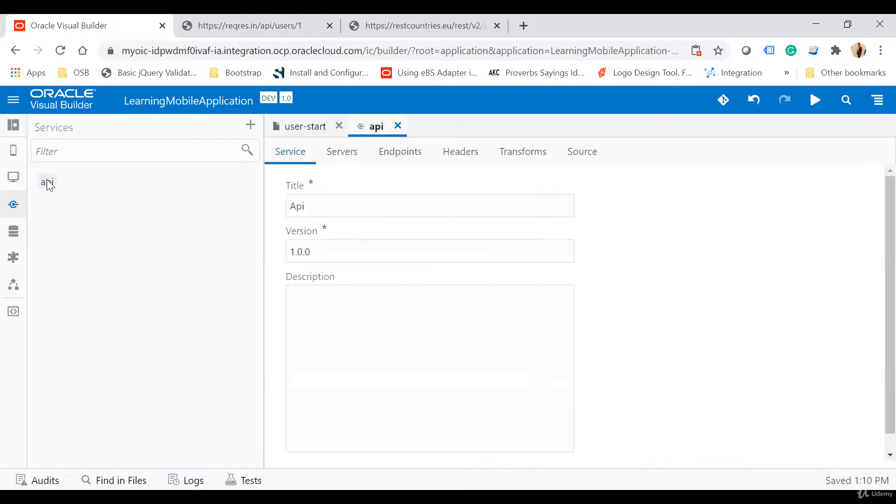
{"action": "left_click", "coordinate": [402, 162]}
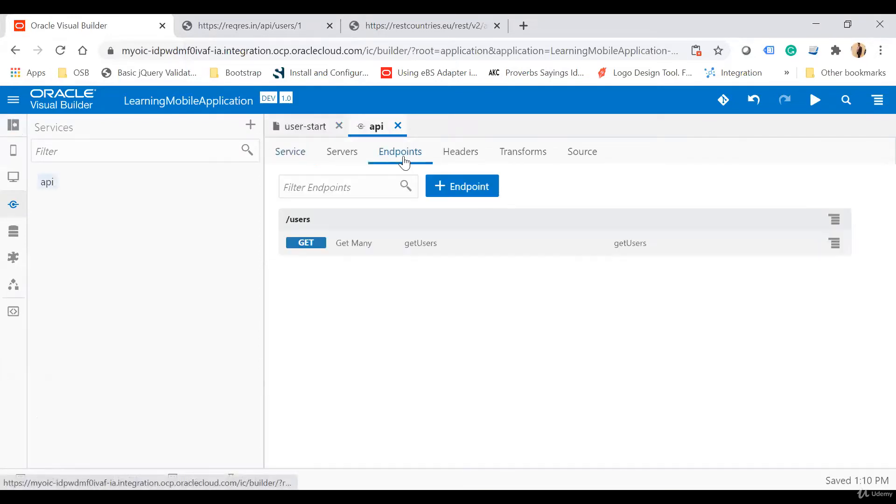
{"action": "left_click", "coordinate": [474, 187]}
Step: Copy users/1 from the reqres.in page address and use it to set the new endpoint's path to /users/{userid}
{"action": "left_click", "coordinate": [271, 29]}
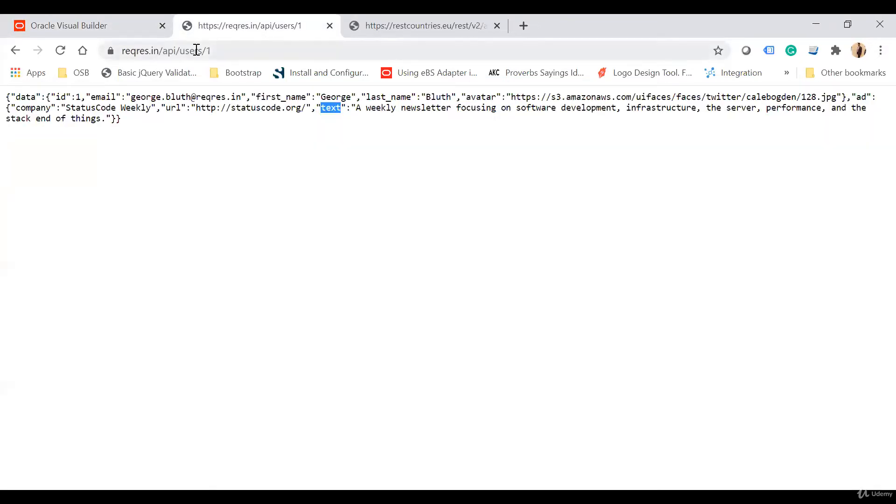
{"action": "left_click_drag", "start_coordinate": [179, 55], "coordinate": [297, 44]}
{"action": "key", "text": "ctrl+c"}
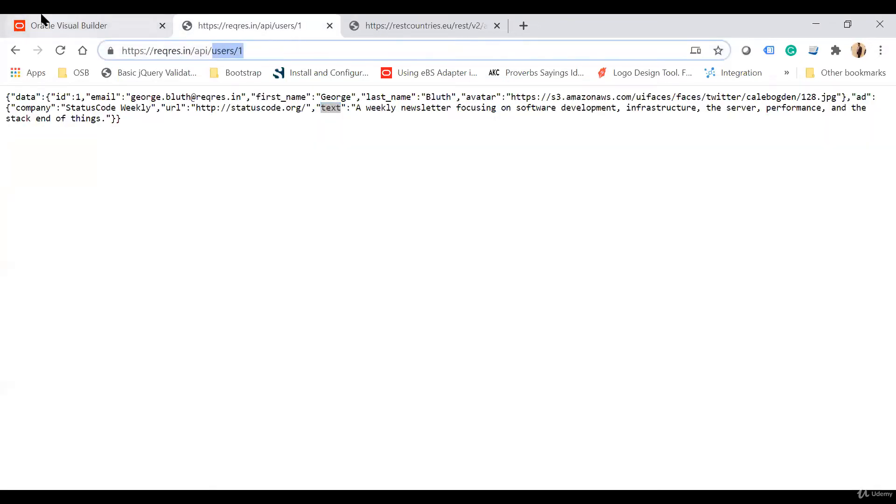
{"action": "left_click", "coordinate": [42, 21]}
{"action": "left_click", "coordinate": [208, 174]}
{"action": "key", "text": "ctrl+v"}
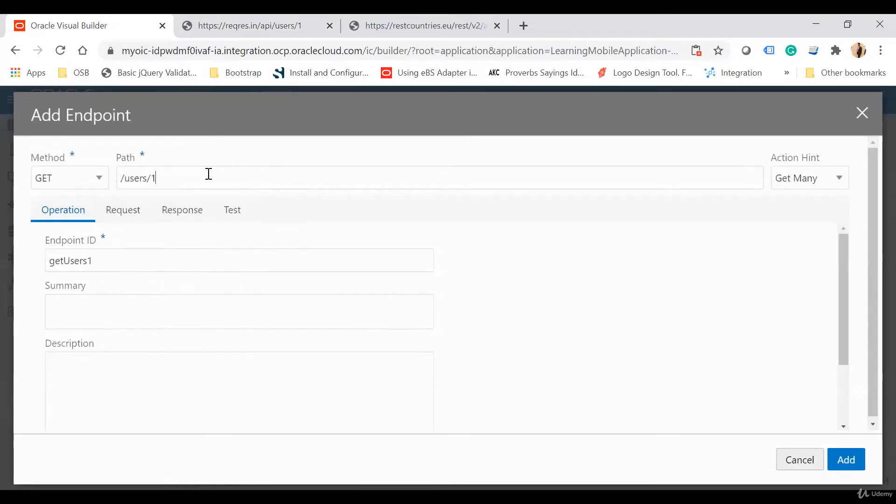
{"action": "key", "text": "BackSpace"}
{"action": "type", "text": "{}"}
{"action": "type", "text": "userid"}
{"action": "key", "text": "Tab"}
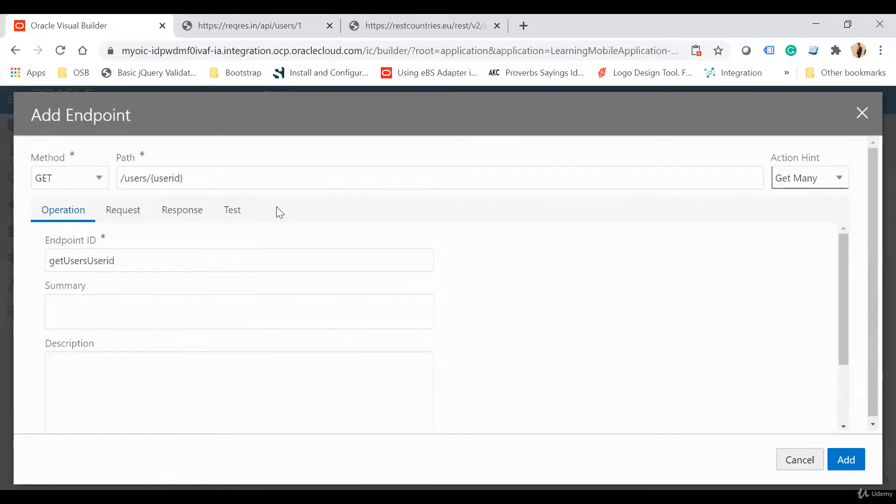
Step: Test the endpoint by sending a request with the userid URL parameter set to 1
{"action": "left_click", "coordinate": [235, 214]}
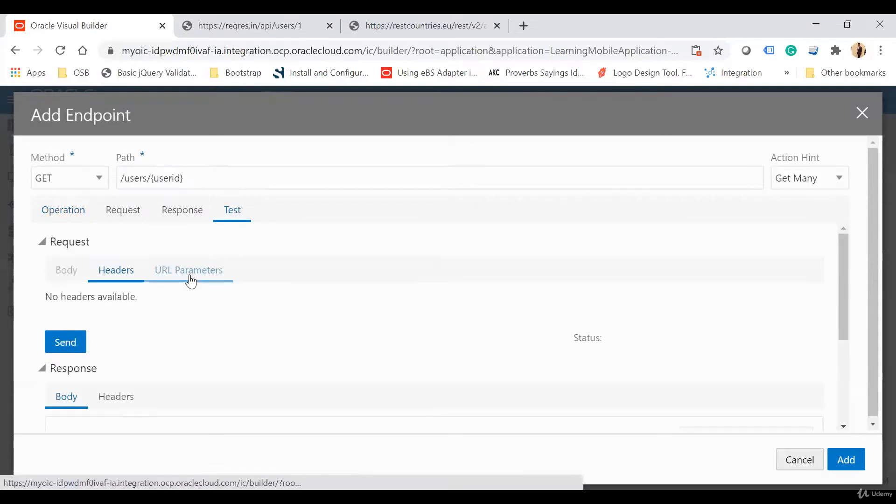
{"action": "left_click", "coordinate": [190, 279]}
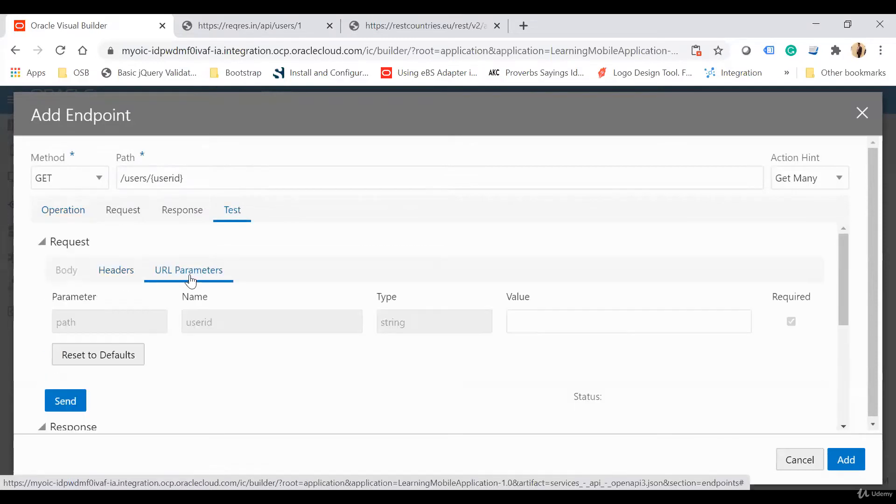
{"action": "left_click", "coordinate": [563, 323]}
{"action": "type", "text": "1"}
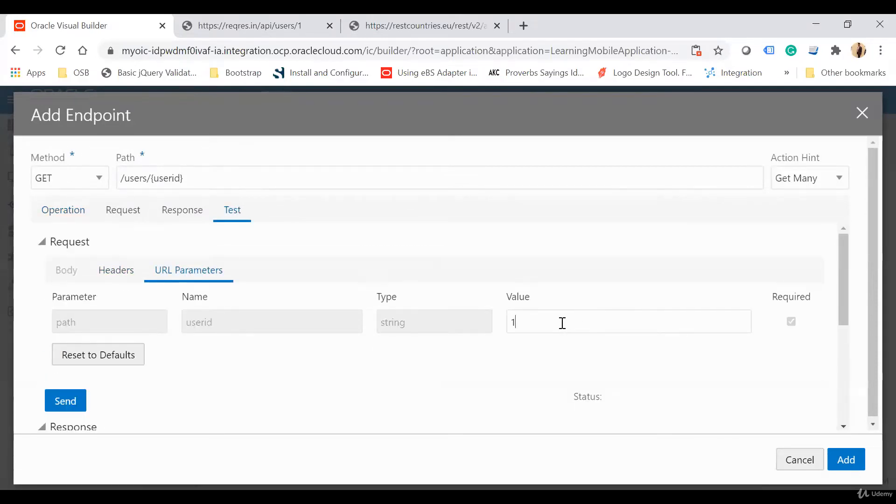
{"action": "scroll", "coordinate": [120, 265], "scroll_direction": "down", "scroll_amount": 3}
{"action": "left_click", "coordinate": [66, 261]}
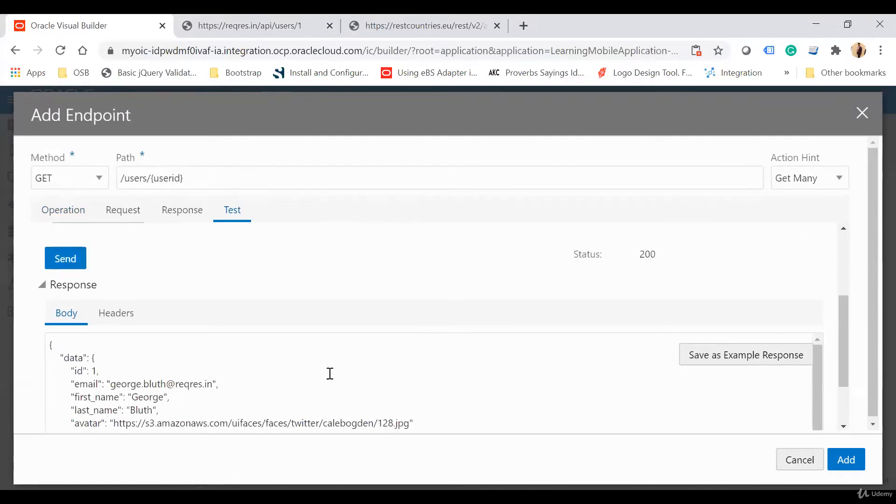
Step: Set the endpoint's action hint to Get One and add it with the test response body saved as its example response
{"action": "left_click", "coordinate": [816, 178]}
{"action": "left_click", "coordinate": [792, 211]}
{"action": "scroll", "coordinate": [280, 402], "scroll_direction": "down", "scroll_amount": 1}
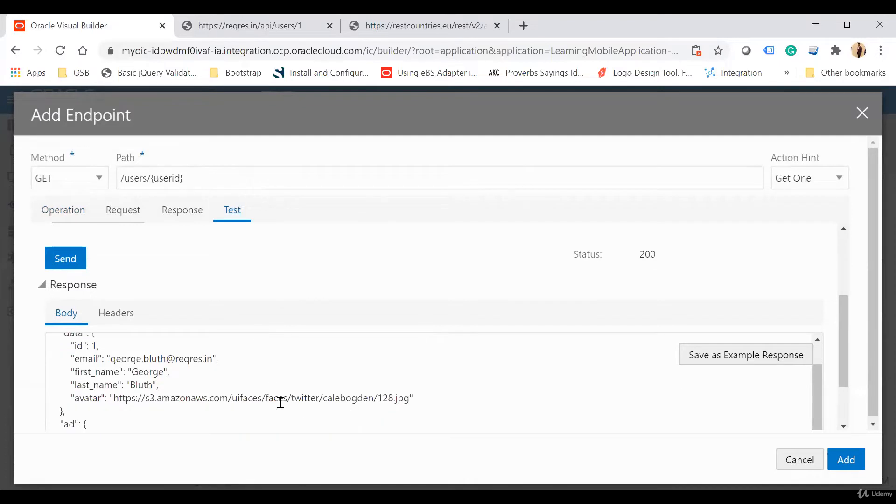
{"action": "scroll", "coordinate": [800, 385], "scroll_direction": "down", "scroll_amount": 2}
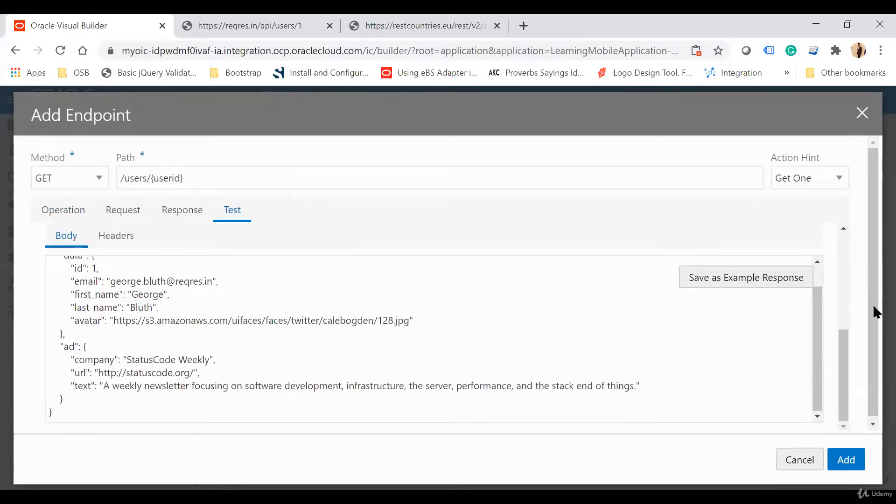
{"action": "left_click", "coordinate": [750, 280]}
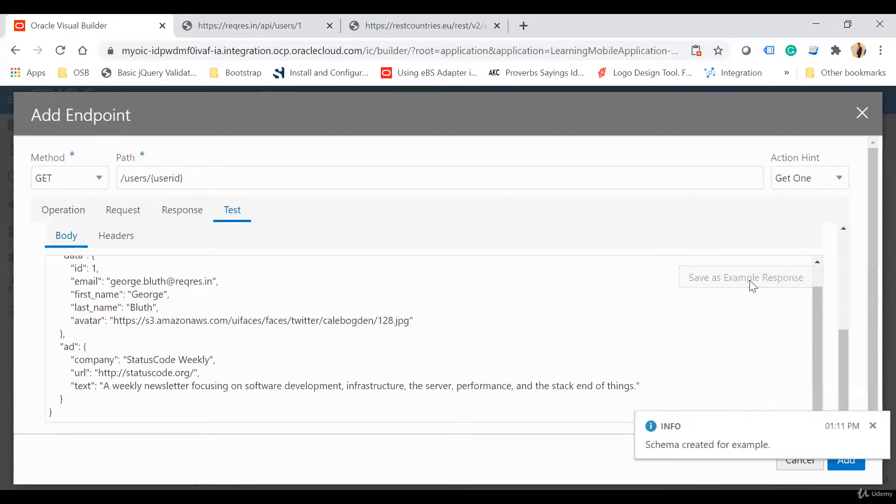
{"action": "left_click", "coordinate": [873, 426]}
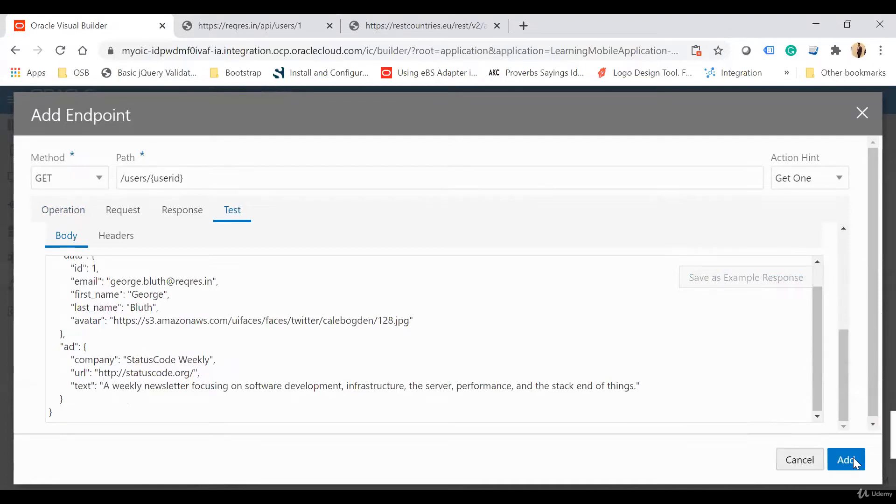
{"action": "left_click", "coordinate": [847, 462]}
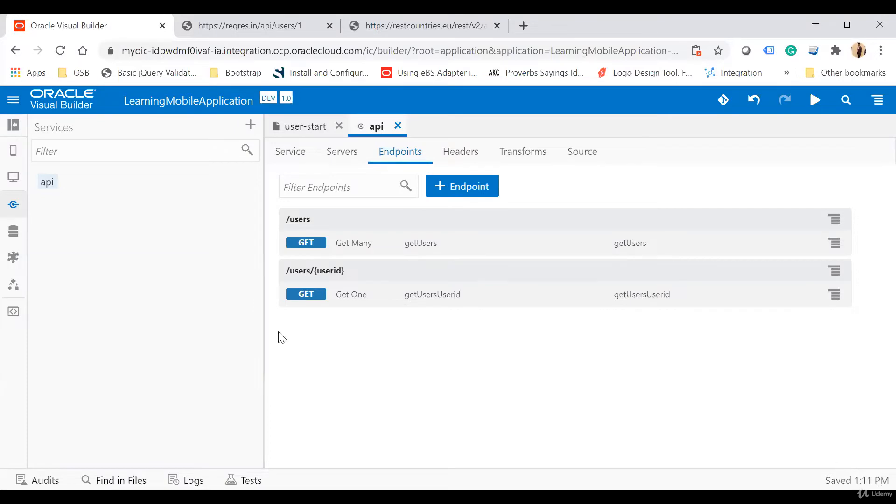
Step: Open the type definitions of the user flow in vertialmobileapplication
{"action": "left_click", "coordinate": [14, 159]}
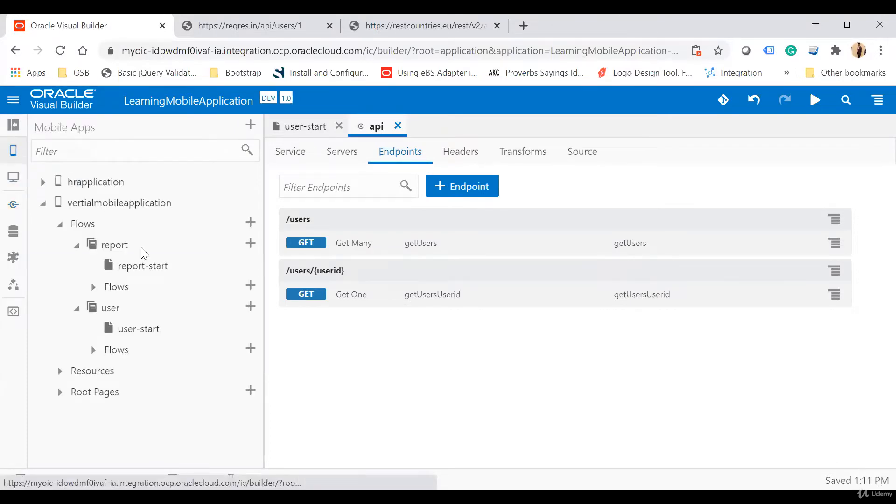
{"action": "left_click", "coordinate": [109, 311]}
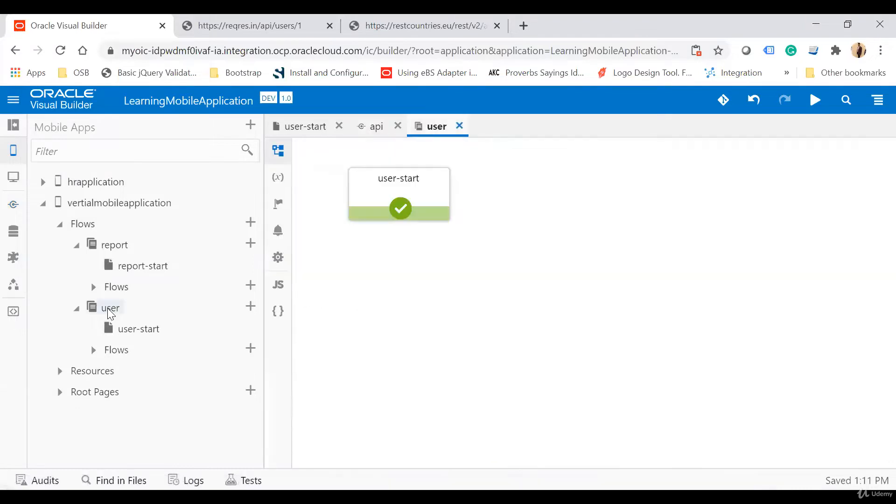
{"action": "left_click", "coordinate": [14, 125]}
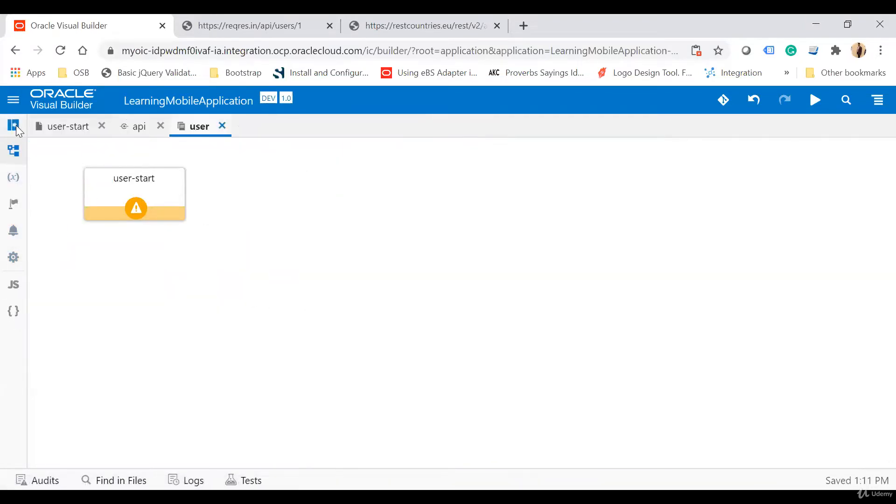
{"action": "left_click", "coordinate": [16, 125]}
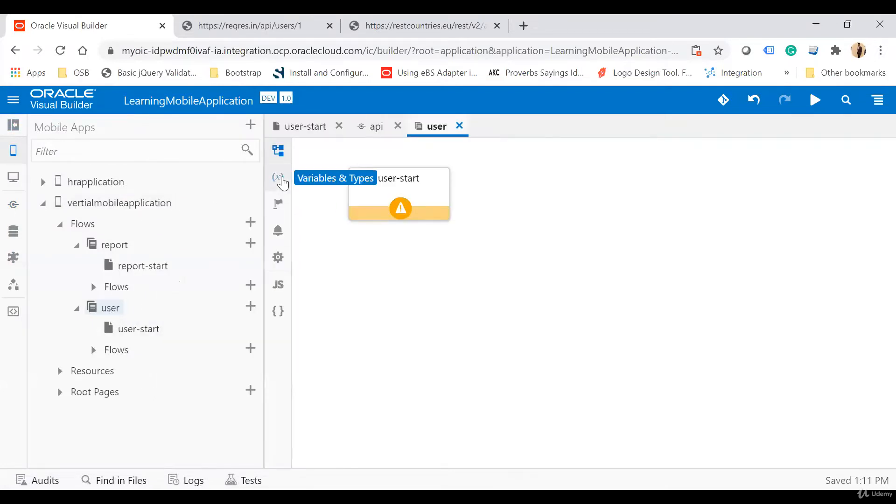
{"action": "left_click", "coordinate": [278, 178]}
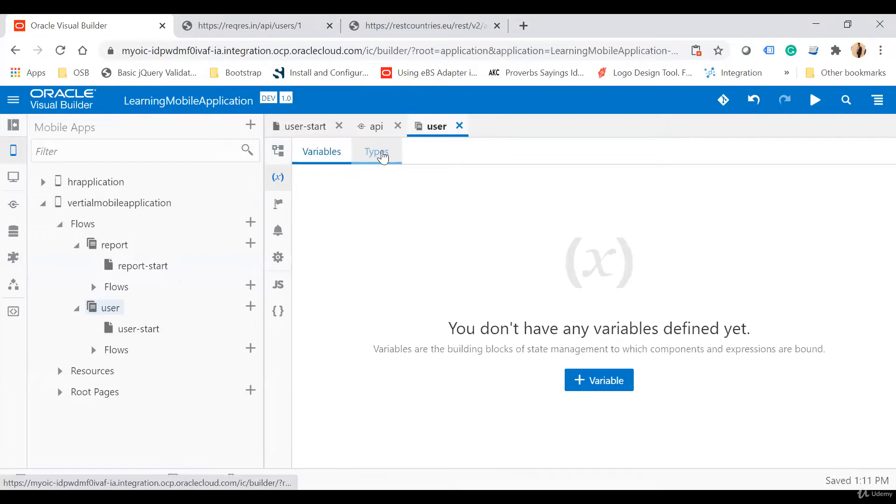
{"action": "left_click", "coordinate": [381, 156]}
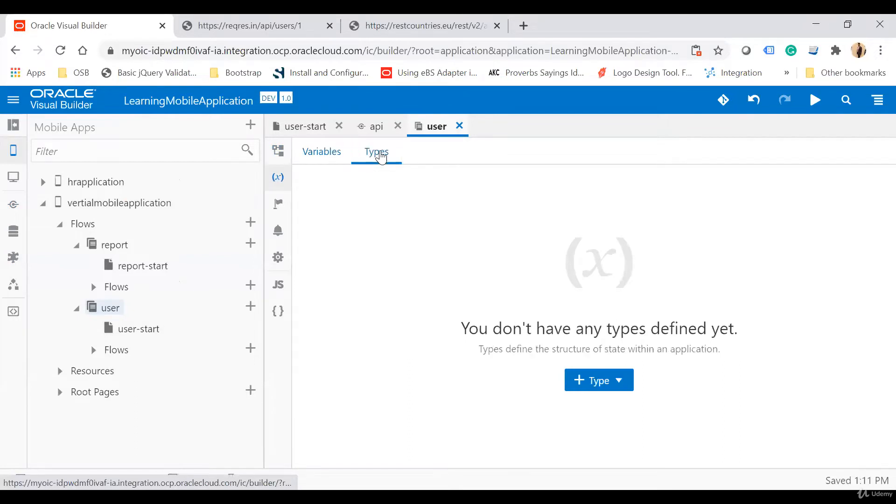
Step: Start a new type from the api service connection's GET /users/{userid} endpoint
{"action": "left_click", "coordinate": [621, 384]}
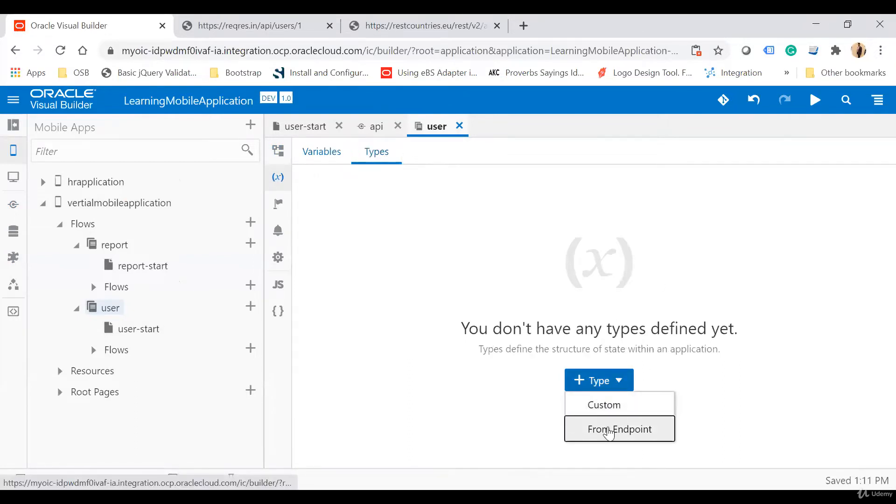
{"action": "left_click", "coordinate": [611, 427]}
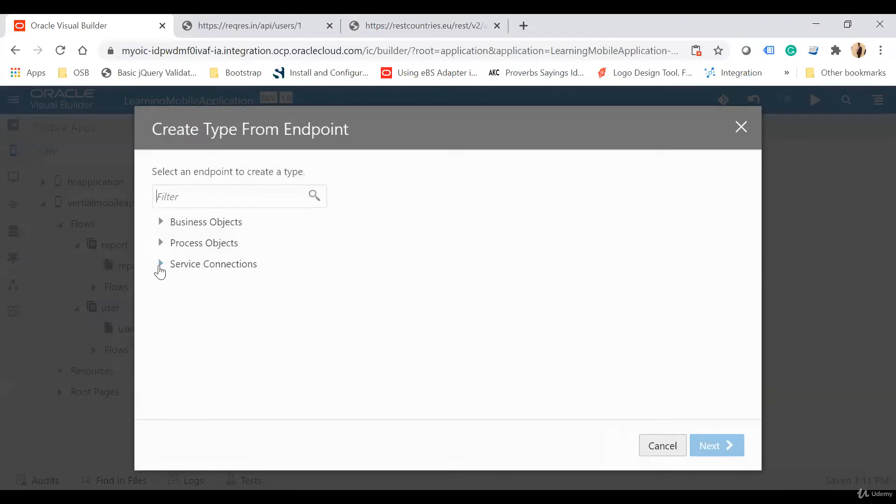
{"action": "left_click", "coordinate": [176, 286]}
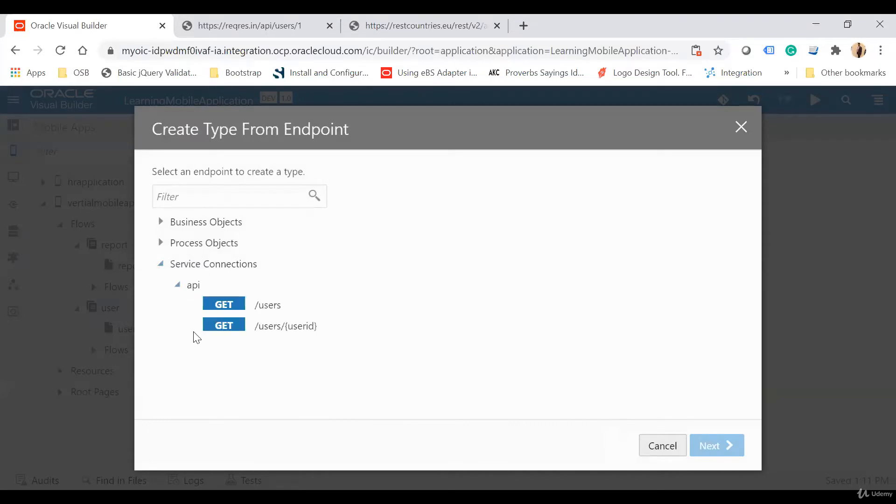
{"action": "left_click", "coordinate": [282, 328]}
{"action": "mouse_move", "coordinate": [282, 327]}
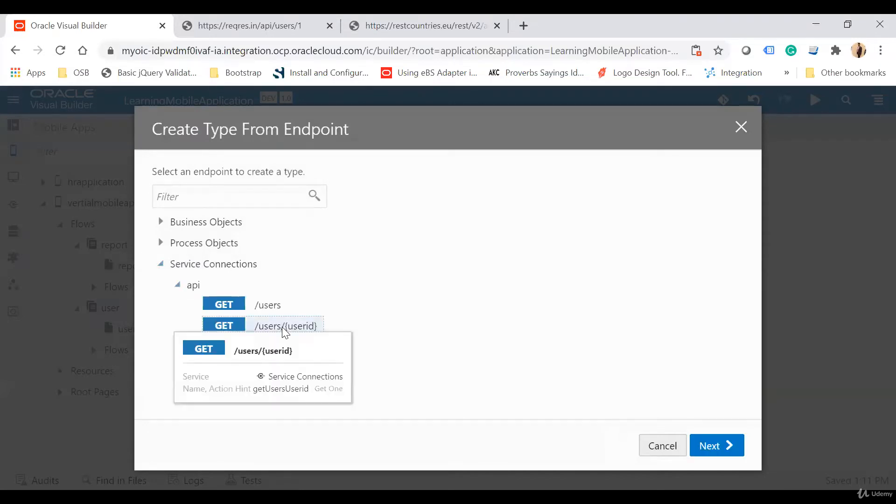
{"action": "left_click", "coordinate": [717, 444]}
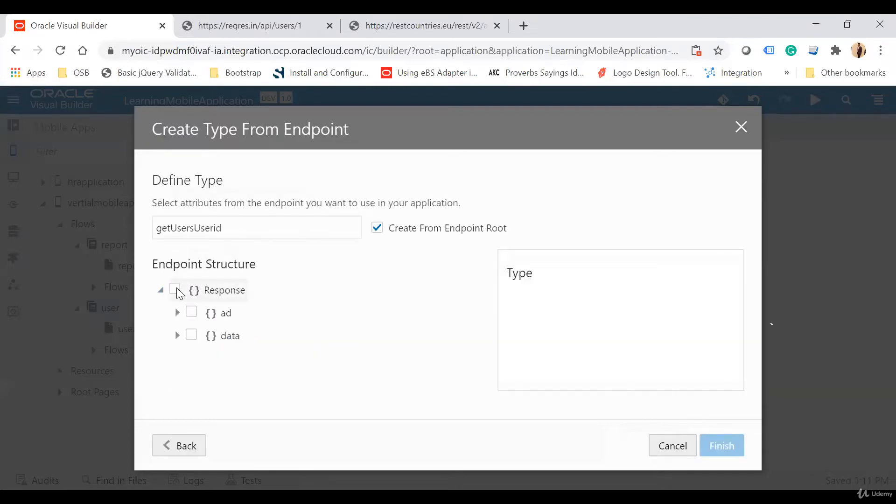
Step: Include the whole Response, with all ad and data attributes, in the type and finish creating it
{"action": "left_click", "coordinate": [175, 290]}
{"action": "left_click", "coordinate": [178, 310]}
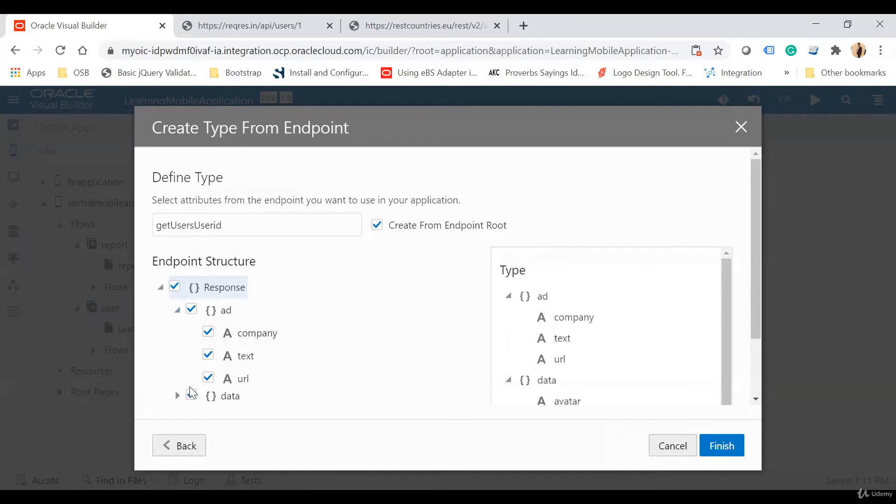
{"action": "left_click", "coordinate": [177, 401]}
{"action": "scroll", "coordinate": [417, 333], "scroll_direction": "down", "scroll_amount": 1}
{"action": "scroll", "coordinate": [417, 333], "scroll_direction": "down", "scroll_amount": 1}
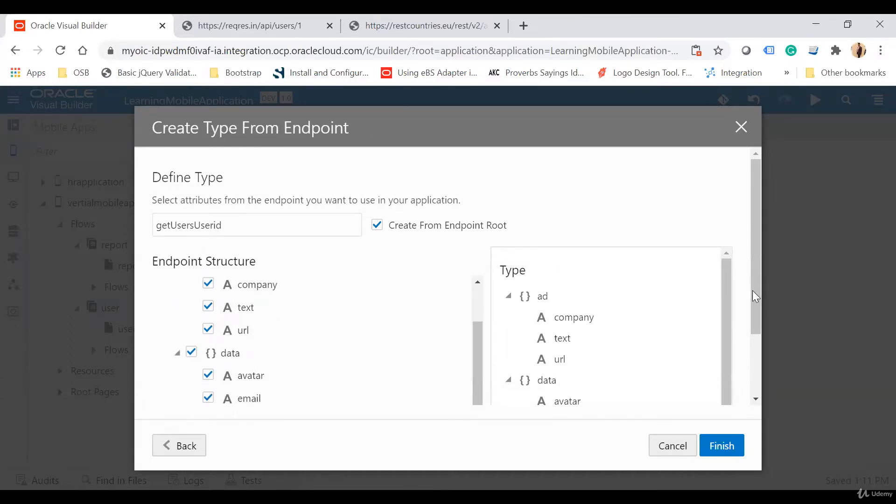
{"action": "left_click_drag", "start_coordinate": [755, 291], "coordinate": [757, 366]}
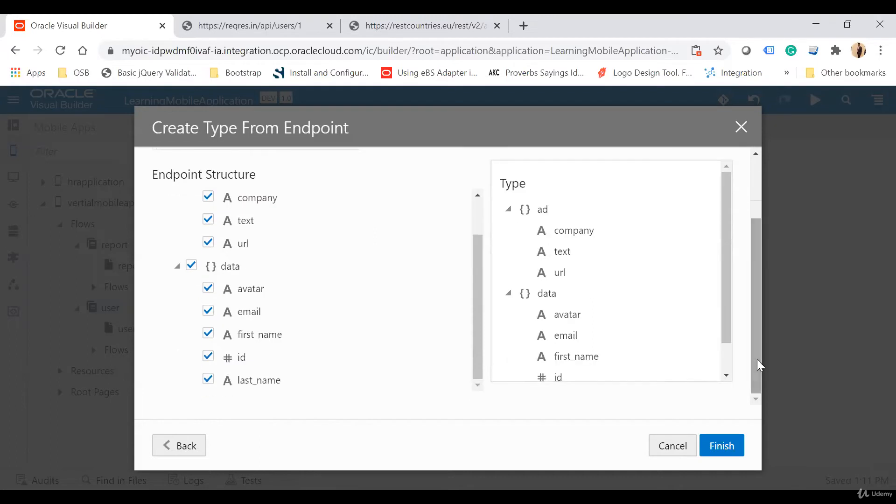
{"action": "left_click", "coordinate": [717, 449]}
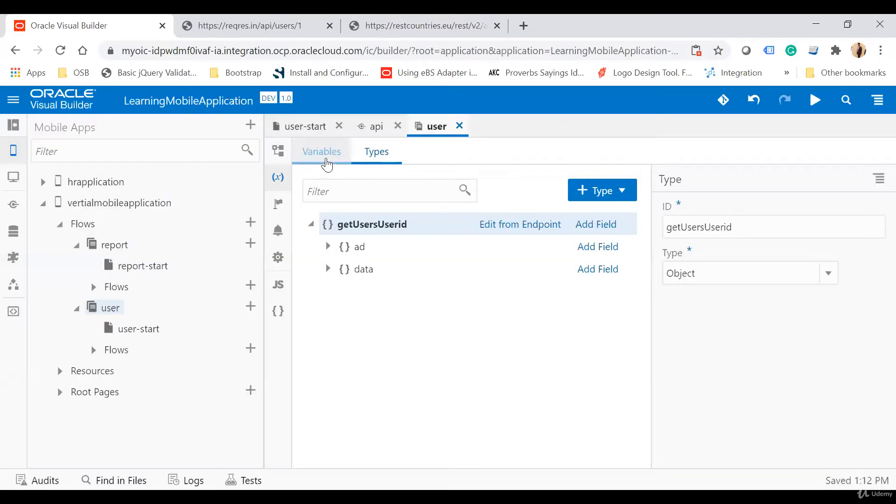
Step: Create a variable GetUser of type getUsersUserid in the user flow
{"action": "left_click", "coordinate": [330, 155]}
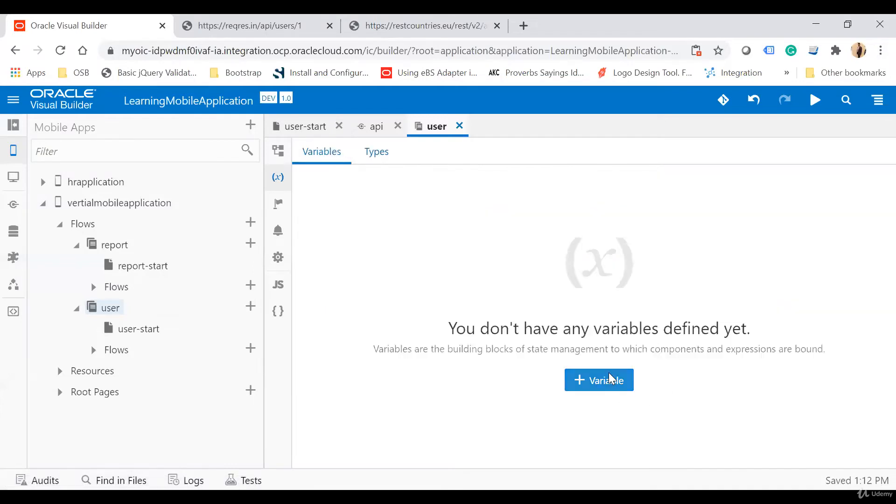
{"action": "left_click", "coordinate": [597, 391]}
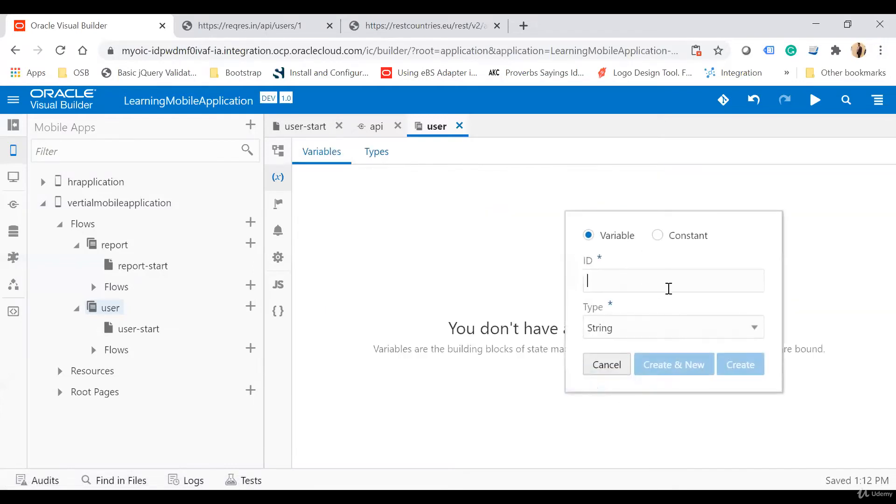
{"action": "type", "text": "GetUser"}
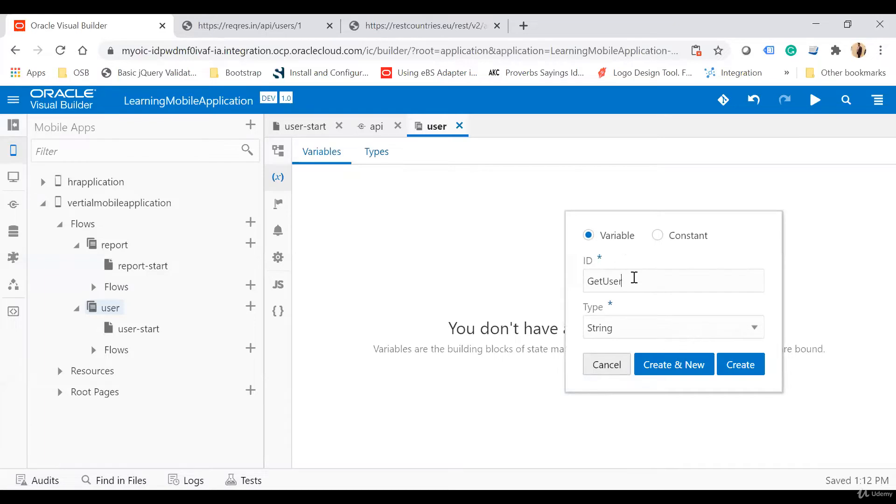
{"action": "left_click", "coordinate": [617, 332]}
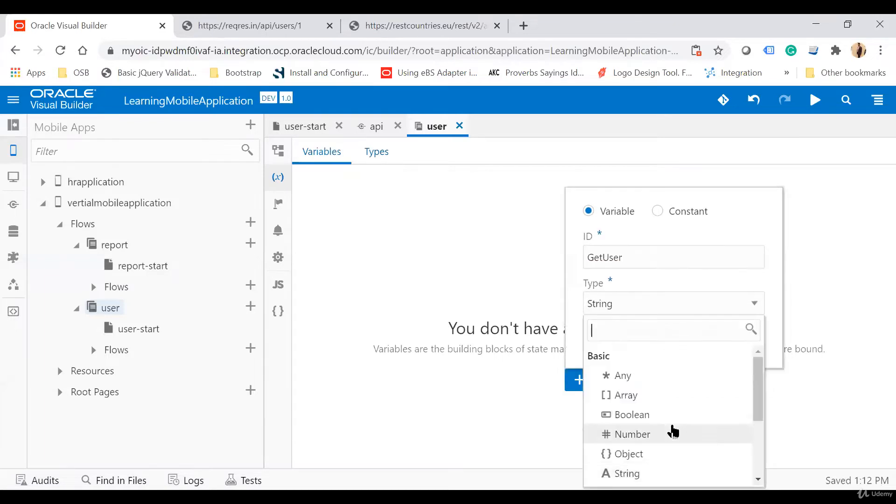
{"action": "scroll", "coordinate": [672, 429], "scroll_direction": "down", "scroll_amount": 3}
{"action": "left_click", "coordinate": [636, 476]}
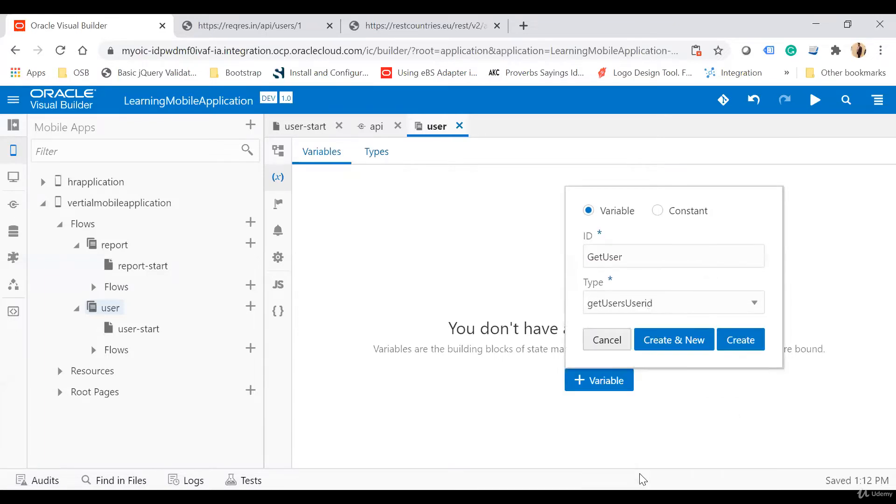
{"action": "left_click", "coordinate": [757, 337]}
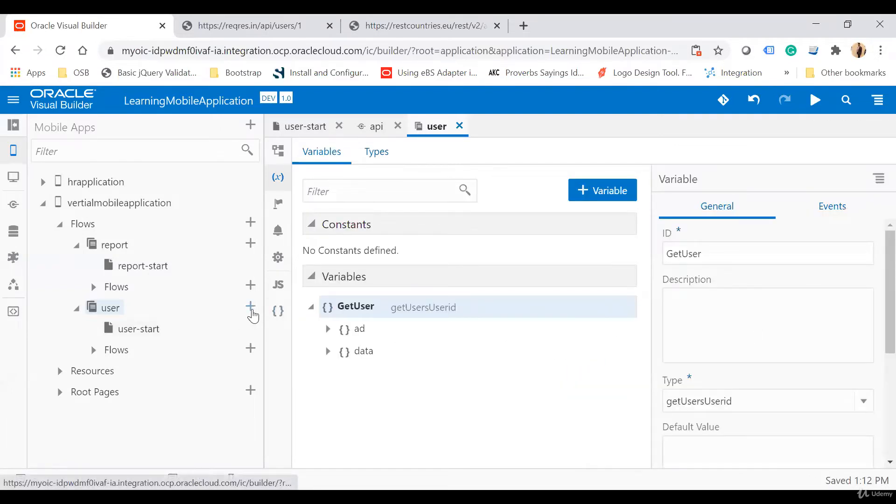
Step: Create a page with the ID user-details in the user flow, based on the Dashboard page template
{"action": "left_click", "coordinate": [251, 308]}
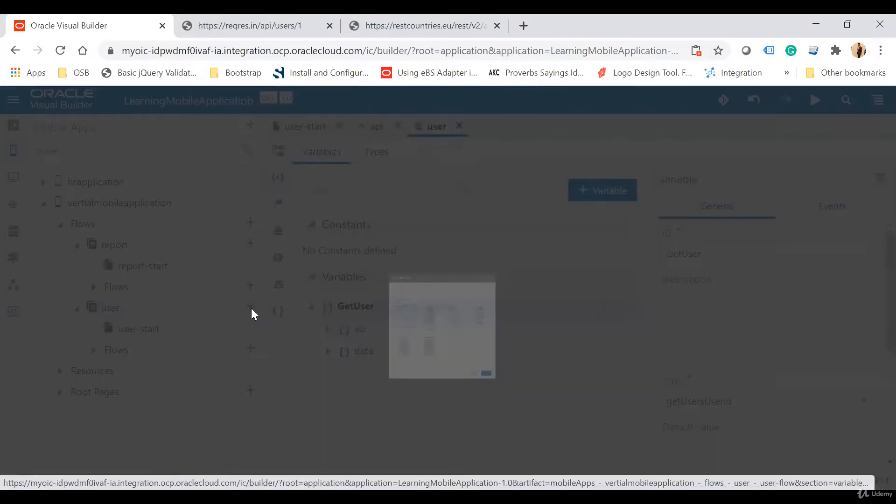
{"action": "scroll", "coordinate": [439, 310], "scroll_direction": "down", "scroll_amount": 1}
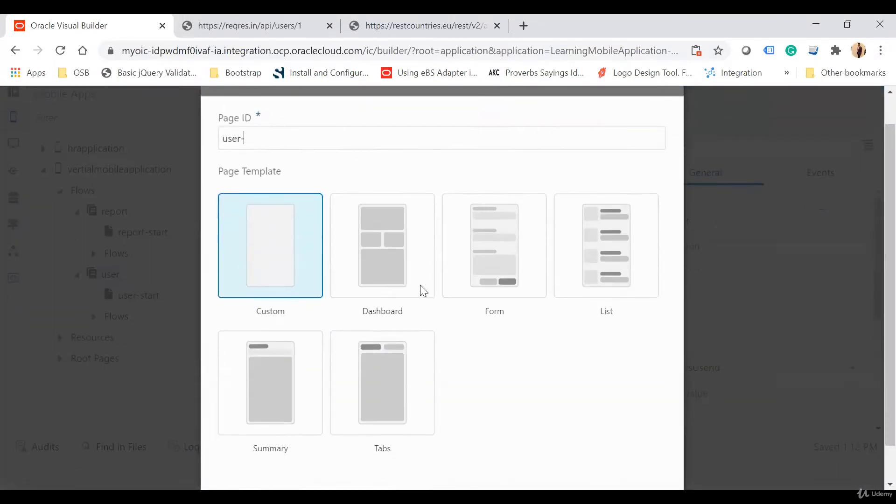
{"action": "left_click", "coordinate": [404, 258]}
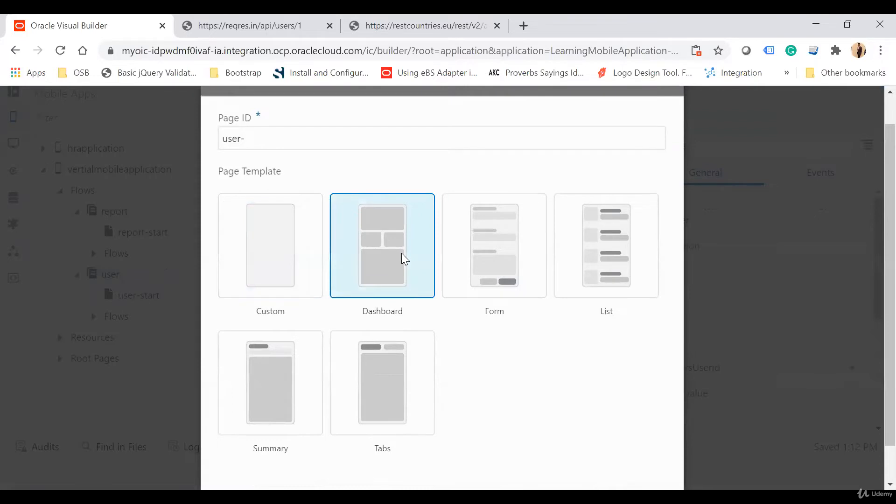
{"action": "scroll", "coordinate": [495, 346], "scroll_direction": "down", "scroll_amount": 1}
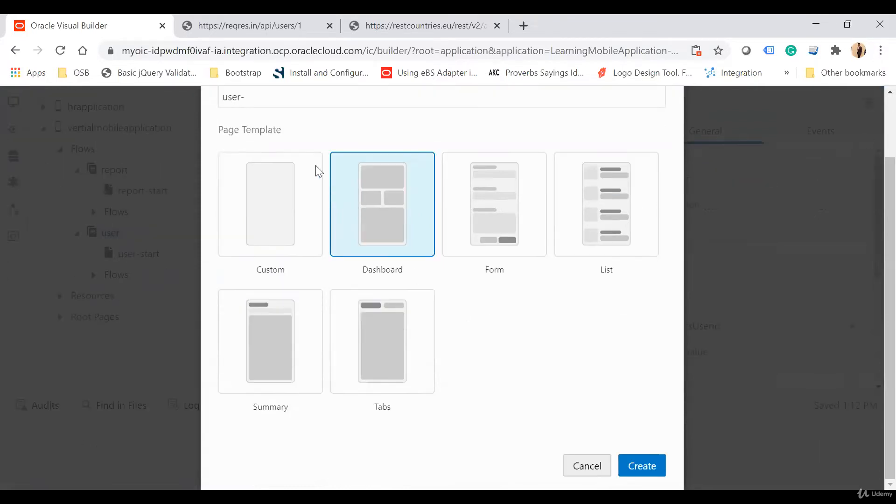
{"action": "left_click", "coordinate": [280, 99]}
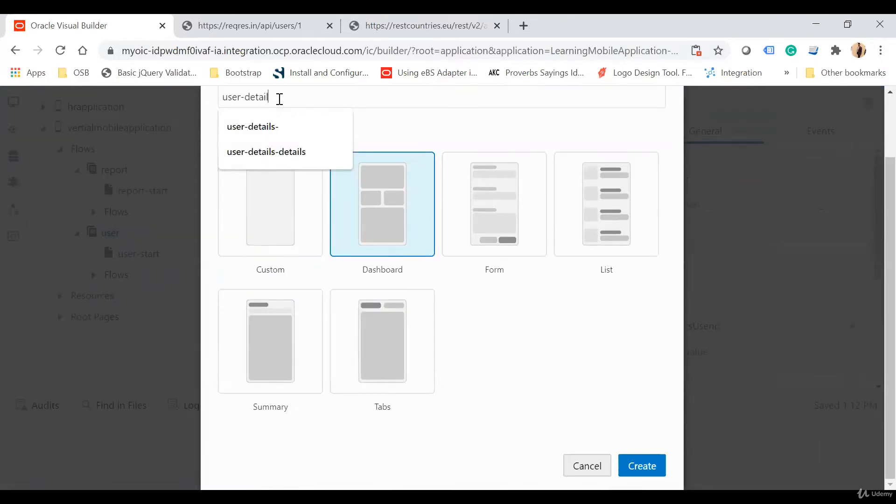
{"action": "left_click", "coordinate": [547, 340]}
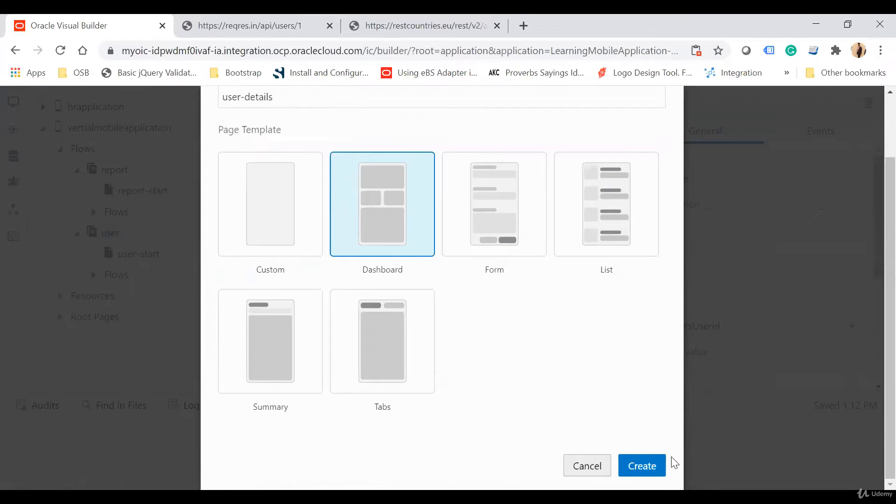
{"action": "left_click", "coordinate": [648, 464]}
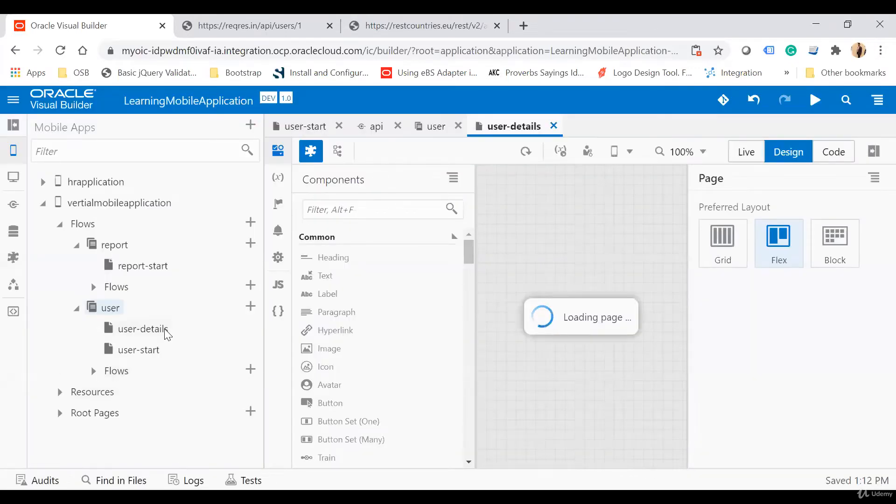
Step: Collapse the app navigator and set the title of the user-details page to User Record
{"action": "left_click", "coordinate": [14, 129]}
{"action": "left_click", "coordinate": [15, 129]}
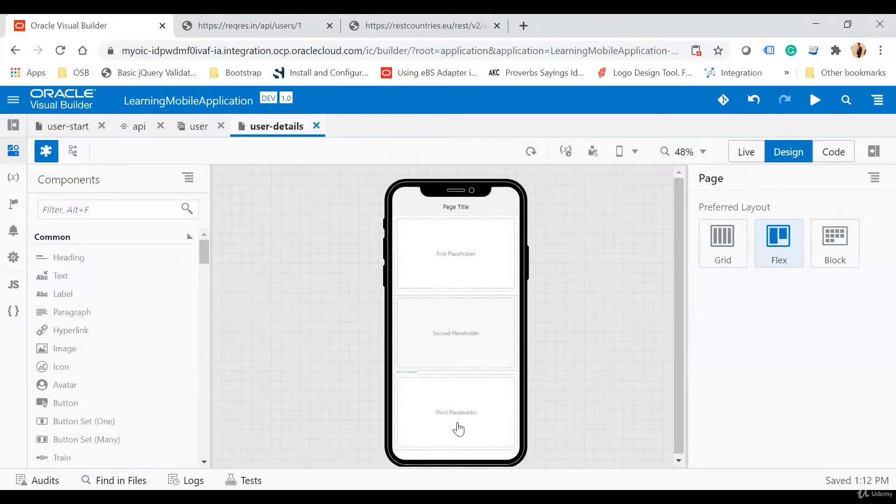
{"action": "left_click", "coordinate": [464, 212]}
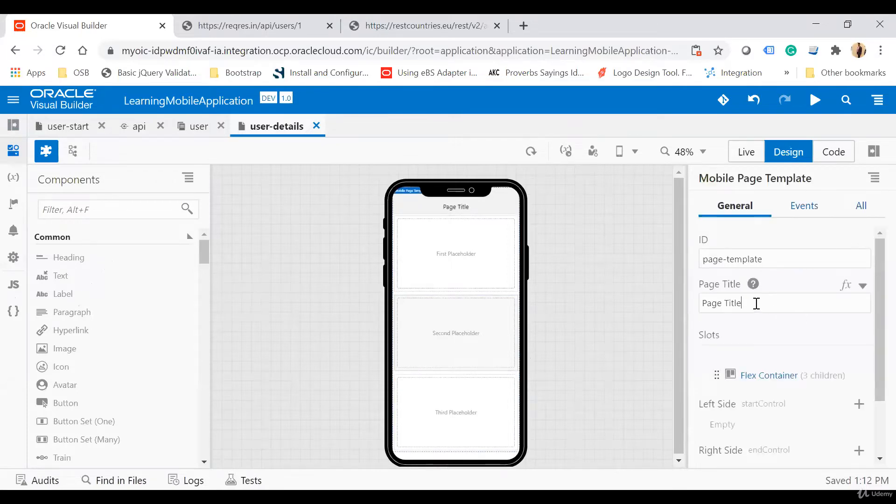
{"action": "left_click_drag", "start_coordinate": [756, 303], "coordinate": [677, 307]}
{"action": "type", "text": "User Record"}
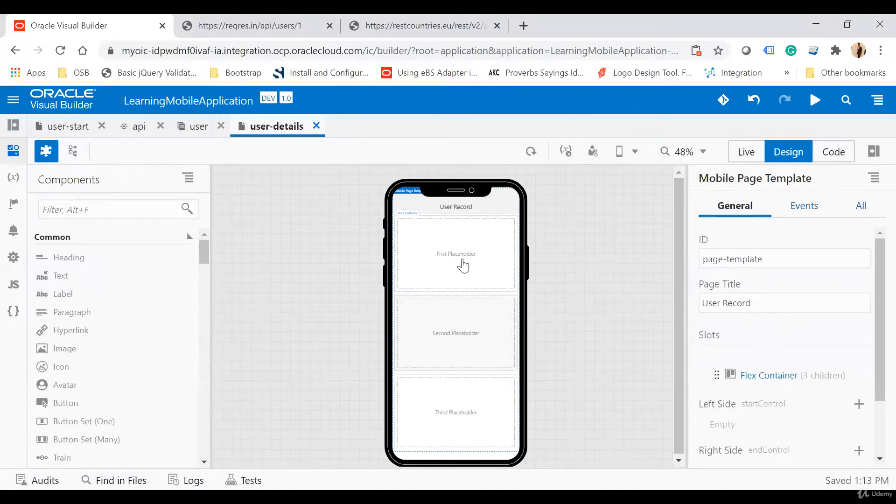
Step: Add an Avatar component to the first placeholder of the user-details page
{"action": "left_click", "coordinate": [439, 246]}
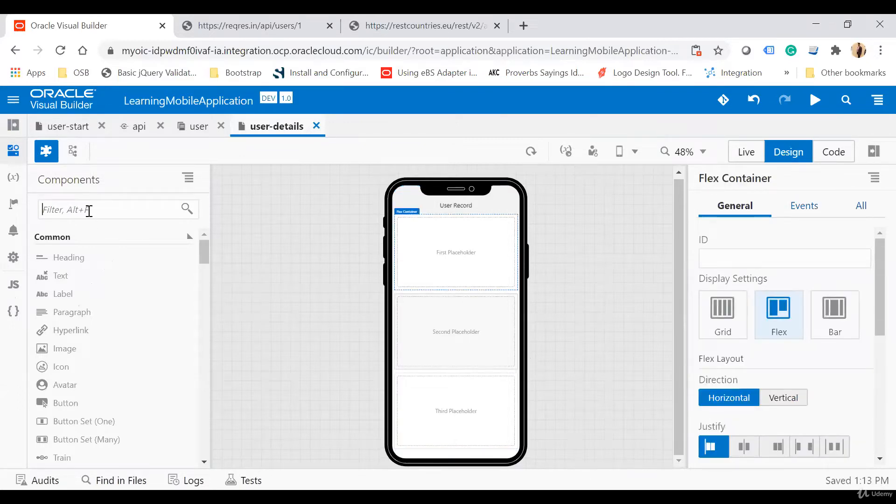
{"action": "type", "text": "av"}
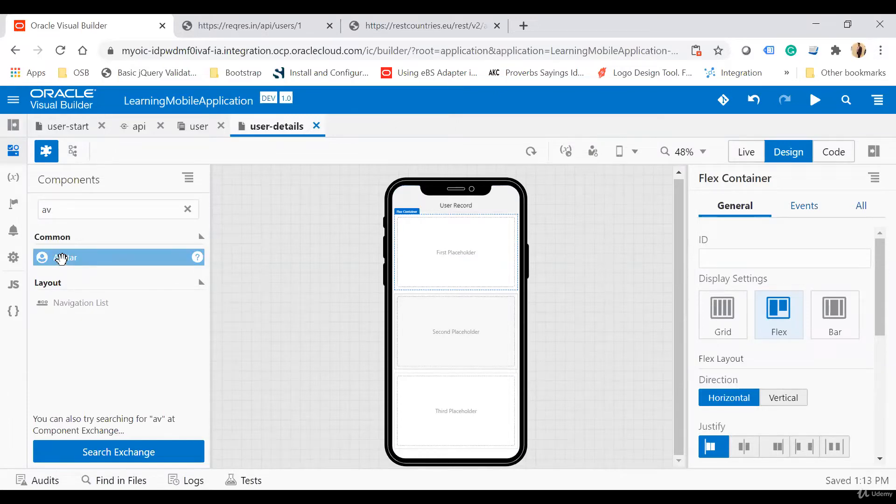
{"action": "left_click_drag", "start_coordinate": [61, 259], "coordinate": [414, 230]}
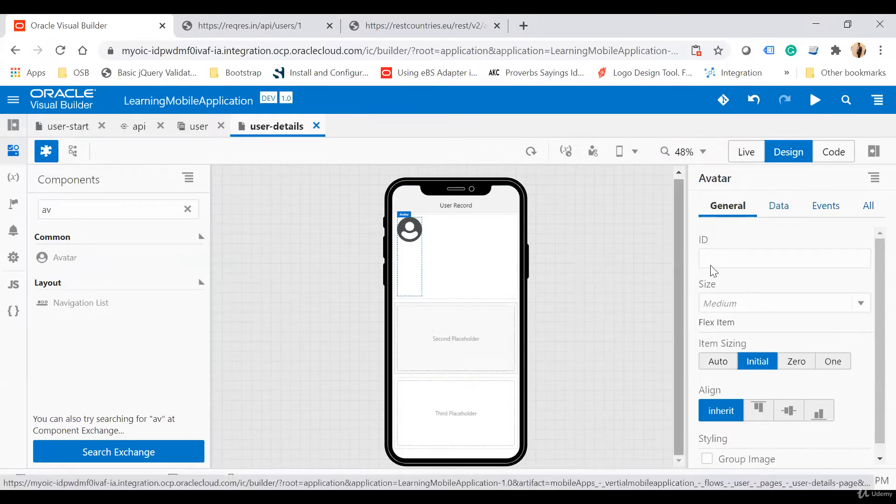
Step: Bind the avatar's Src to the avatar field in the data object of the GetUser flow variable
{"action": "left_click", "coordinate": [781, 211]}
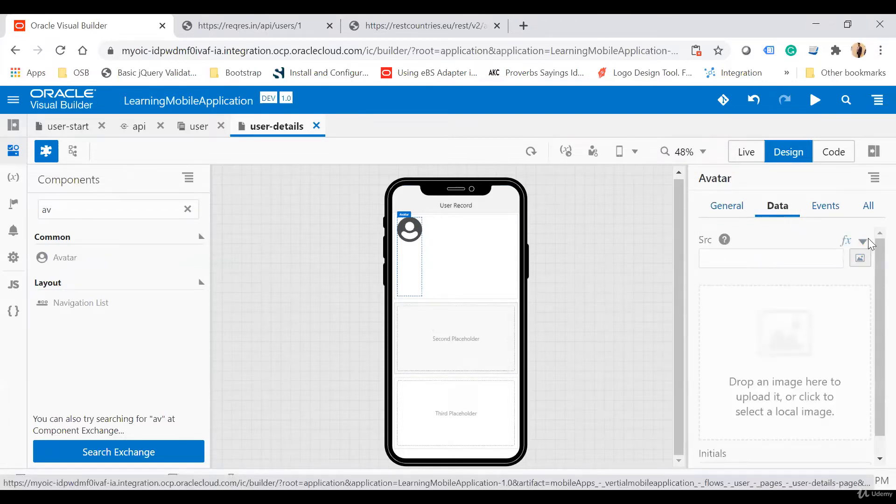
{"action": "left_click", "coordinate": [866, 242]}
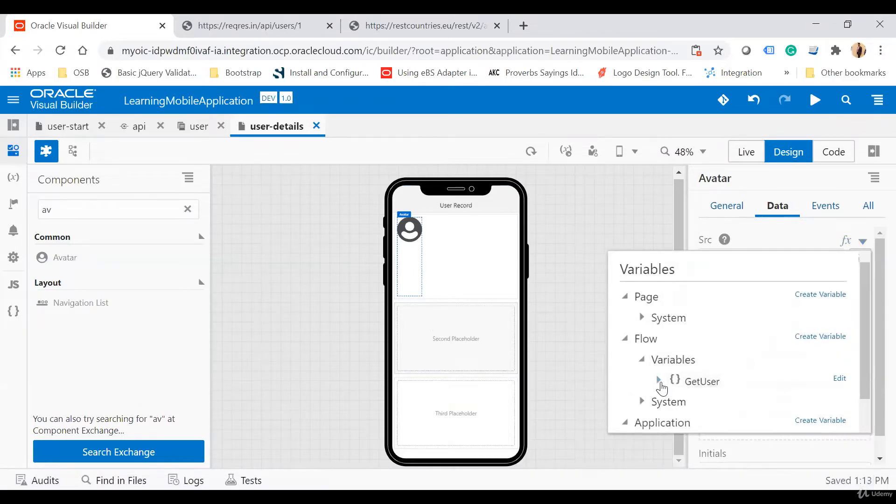
{"action": "left_click", "coordinate": [659, 380]}
{"action": "scroll", "coordinate": [770, 355], "scroll_direction": "down", "scroll_amount": 1}
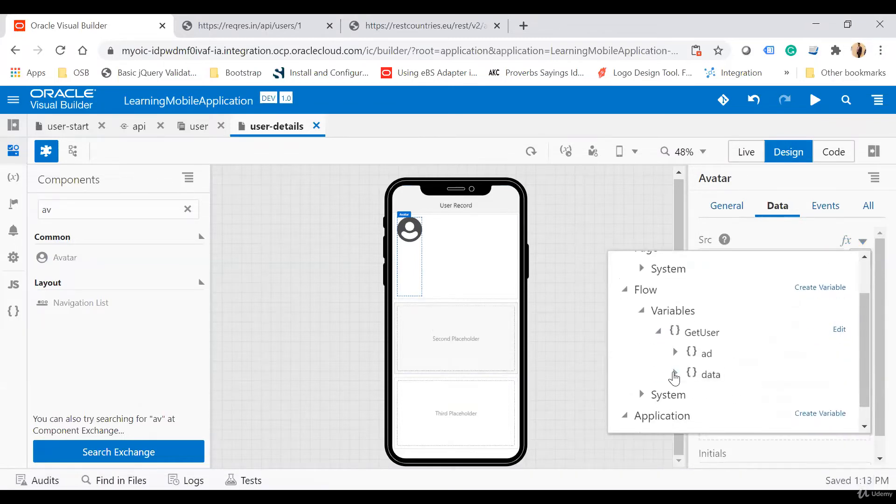
{"action": "left_click", "coordinate": [675, 375]}
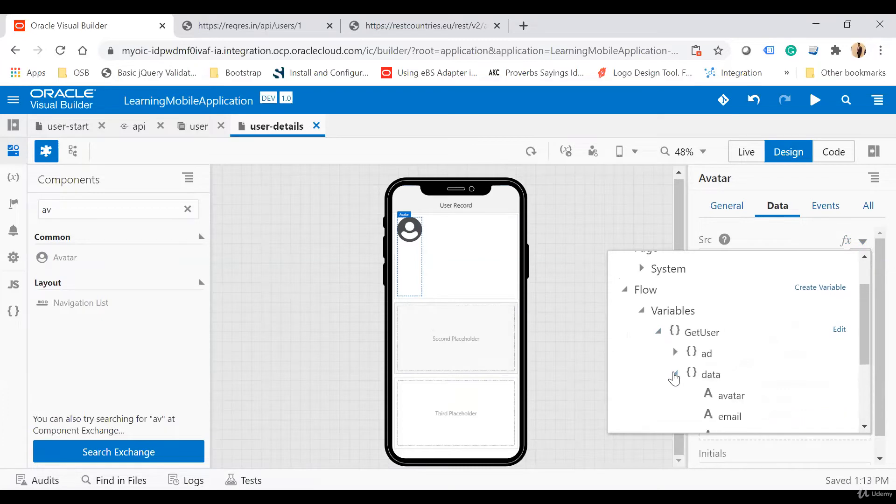
{"action": "left_click", "coordinate": [729, 396]}
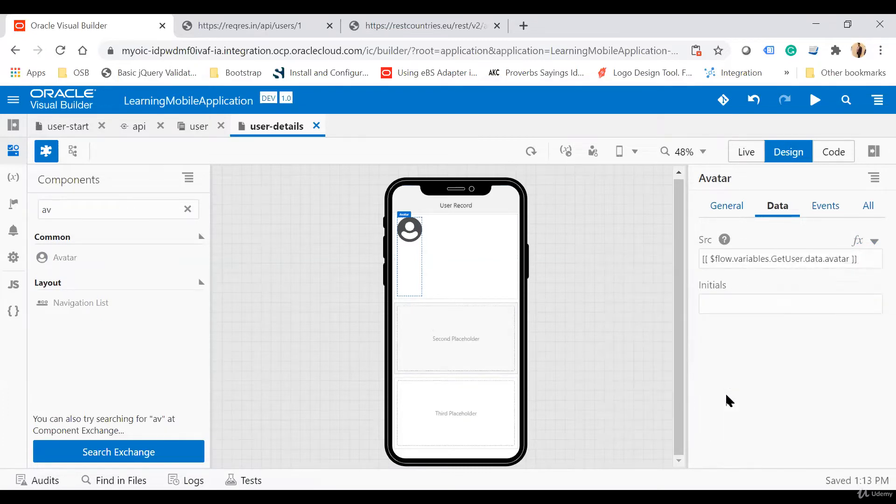
Step: Find the Heading component and add it beside the avatar in the first container
{"action": "double_click", "coordinate": [83, 212]}
{"action": "type", "text": "inp"}
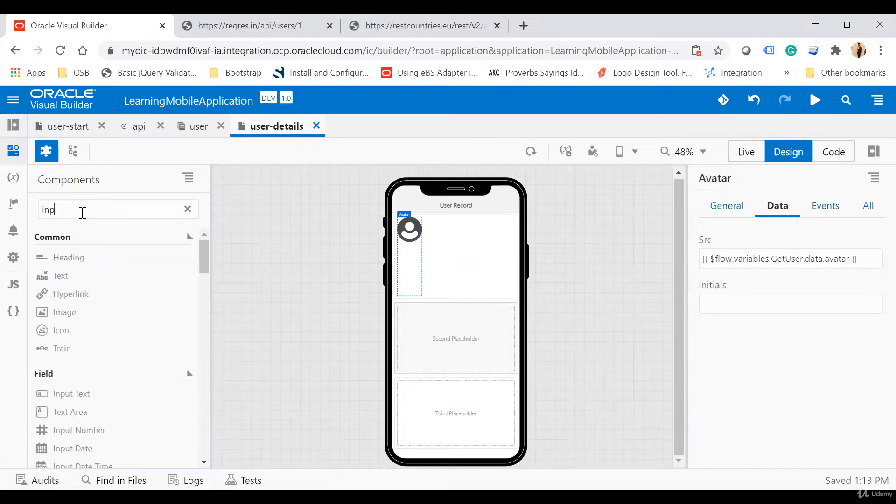
{"action": "key", "text": "BackSpace"}
{"action": "key", "text": "BackSpace"}
{"action": "type", "text": "te"}
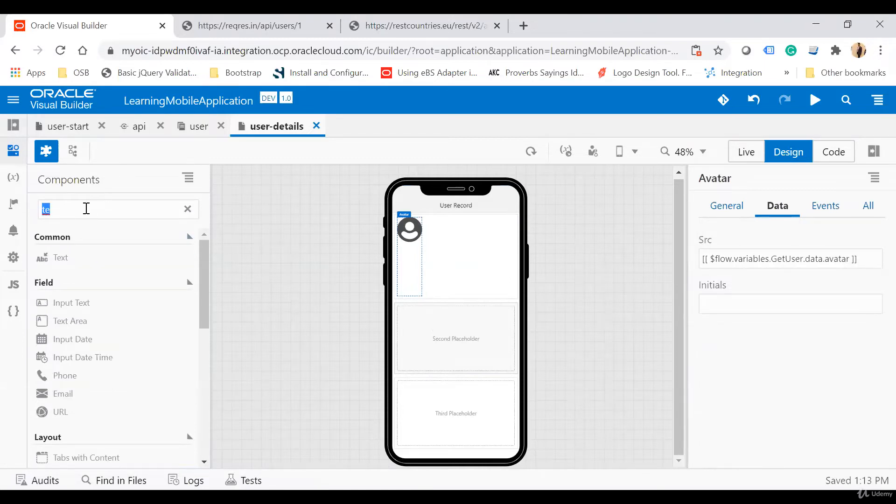
{"action": "type", "text": "he"}
{"action": "left_click_drag", "start_coordinate": [65, 256], "coordinate": [426, 231]}
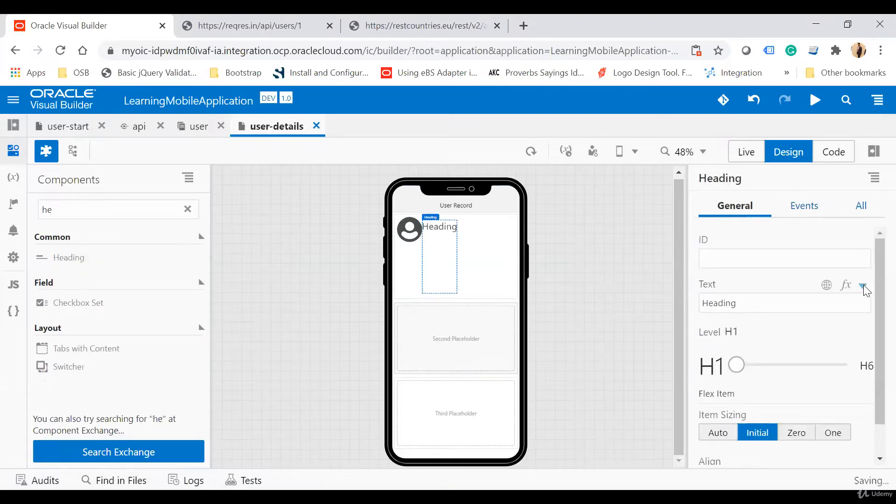
{"action": "left_click", "coordinate": [863, 286]}
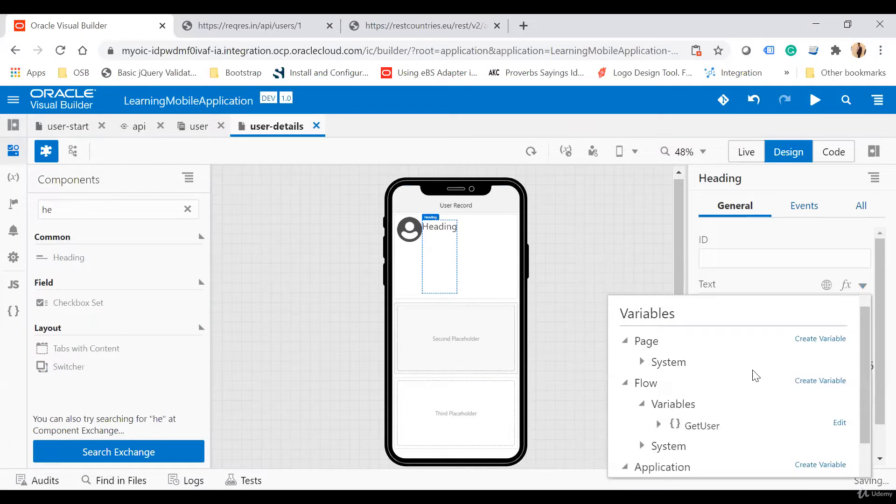
{"action": "left_click", "coordinate": [658, 395]}
{"action": "scroll", "coordinate": [666, 398], "scroll_direction": "down", "scroll_amount": 1}
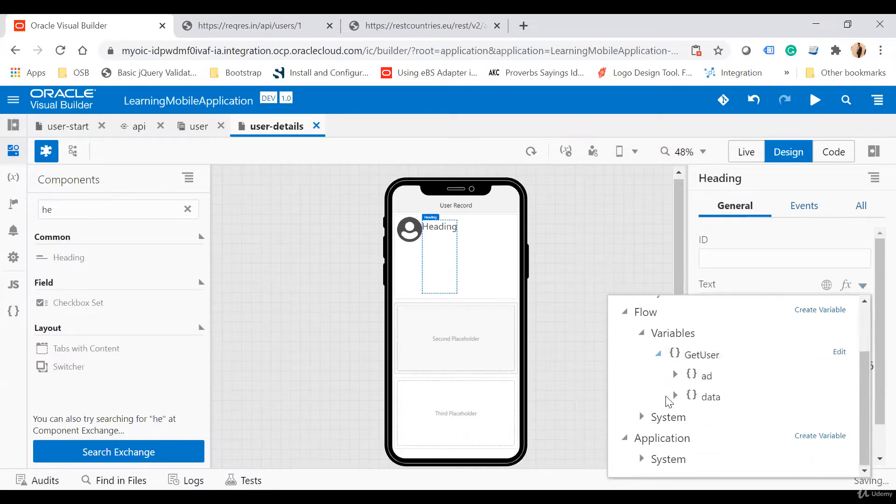
{"action": "left_click", "coordinate": [676, 395]}
{"action": "scroll", "coordinate": [760, 380], "scroll_direction": "down", "scroll_amount": 1}
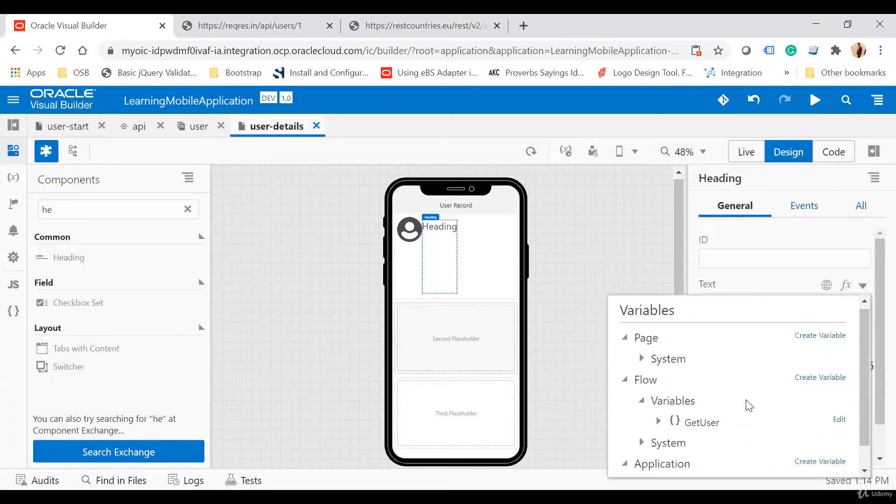
{"action": "scroll", "coordinate": [767, 395], "scroll_direction": "down", "scroll_amount": 1}
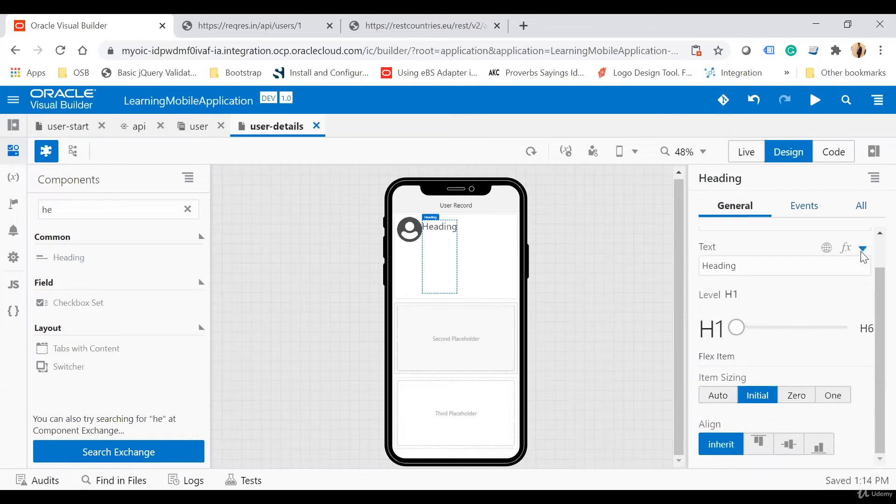
Step: Bind the heading's text to the first_name field in the data object of the GetUser flow variable
{"action": "left_click", "coordinate": [864, 248]}
{"action": "left_click", "coordinate": [658, 396]}
{"action": "scroll", "coordinate": [746, 373], "scroll_direction": "down", "scroll_amount": 1}
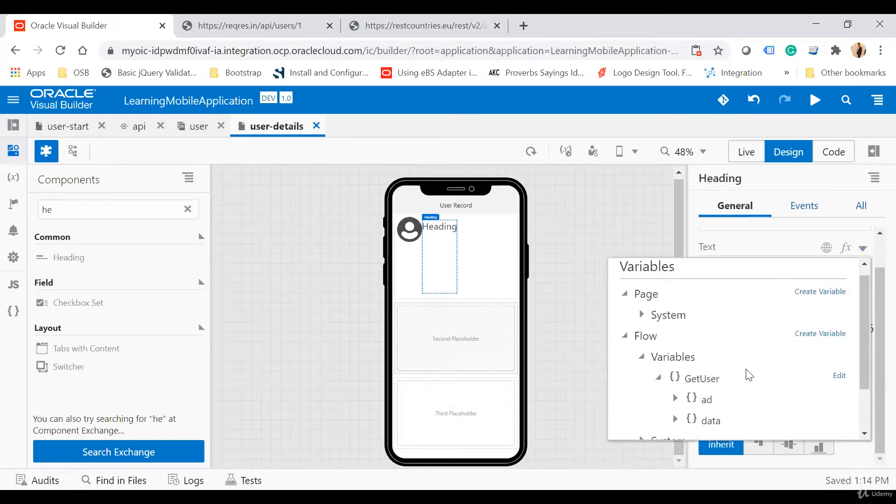
{"action": "left_click", "coordinate": [676, 392]}
{"action": "scroll", "coordinate": [773, 360], "scroll_direction": "down", "scroll_amount": 1}
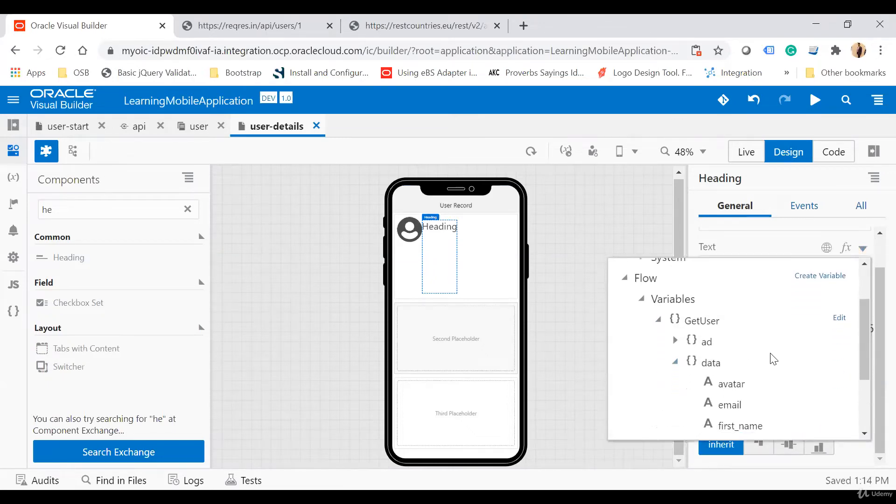
{"action": "left_click", "coordinate": [736, 418]}
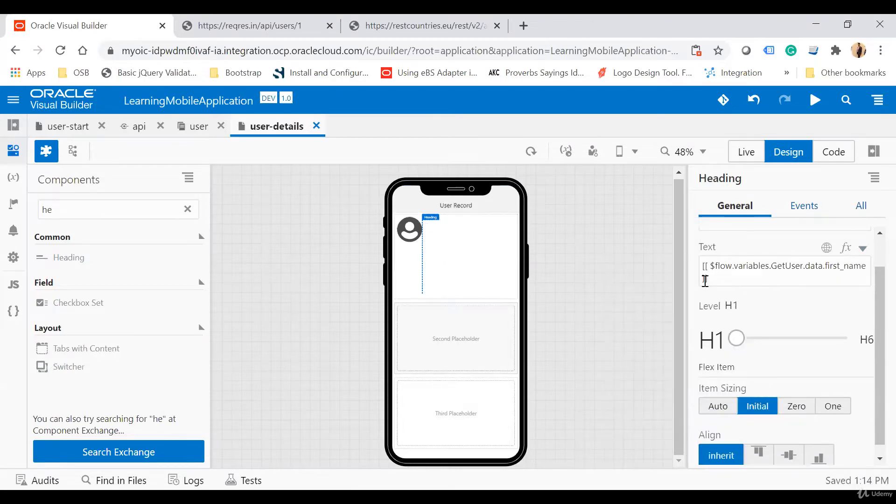
{"action": "scroll", "coordinate": [706, 285], "scroll_direction": "up", "scroll_amount": 1}
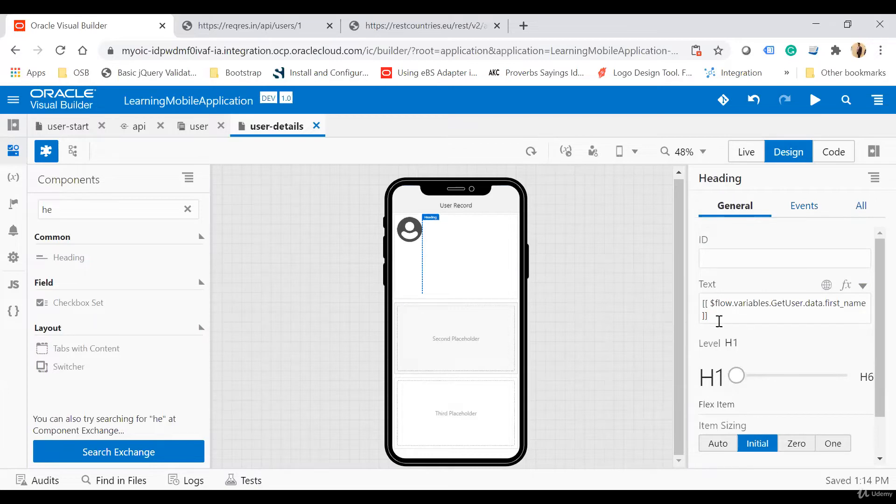
Step: Extend the heading's text expression with + " " + $flow.variables.GetUser.data.last_name so it combines first and last name
{"action": "left_click", "coordinate": [868, 304]}
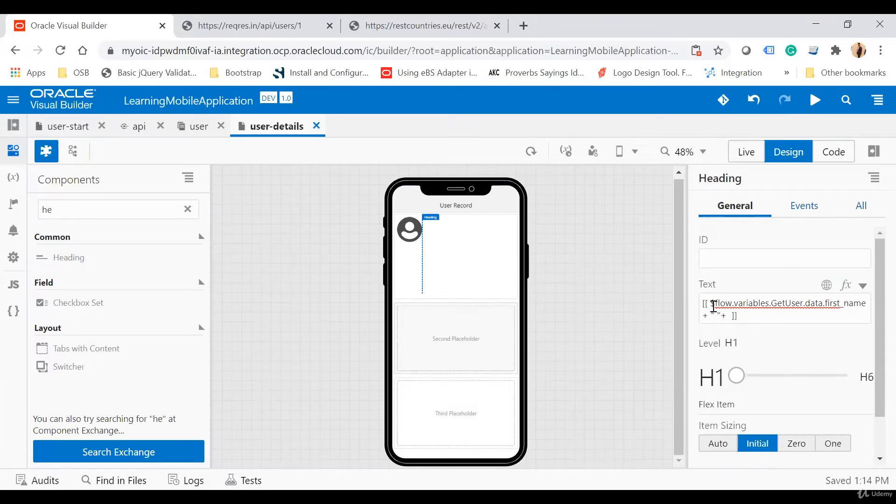
{"action": "left_click_drag", "start_coordinate": [711, 304], "coordinate": [867, 303]}
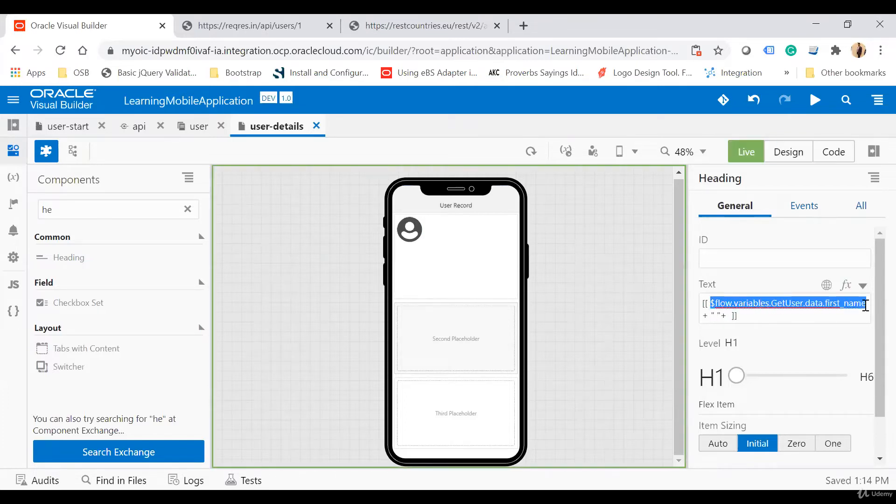
{"action": "key", "text": "ctrl+c"}
{"action": "left_click", "coordinate": [730, 316]}
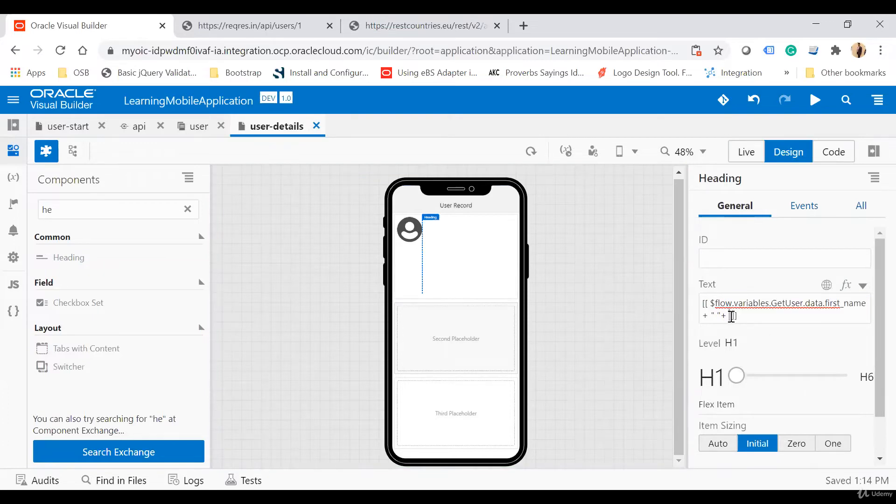
{"action": "key", "text": "ctrl+v"}
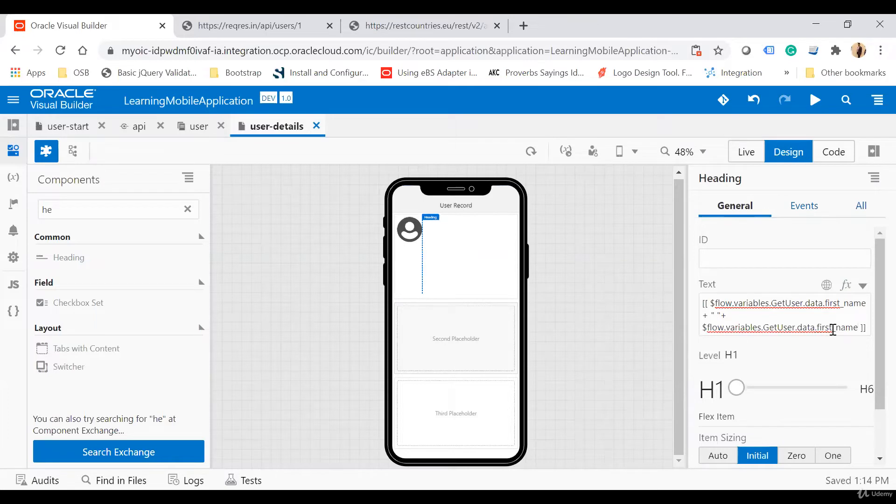
{"action": "left_click_drag", "start_coordinate": [832, 328], "coordinate": [819, 329]}
{"action": "type", "text": "last"}
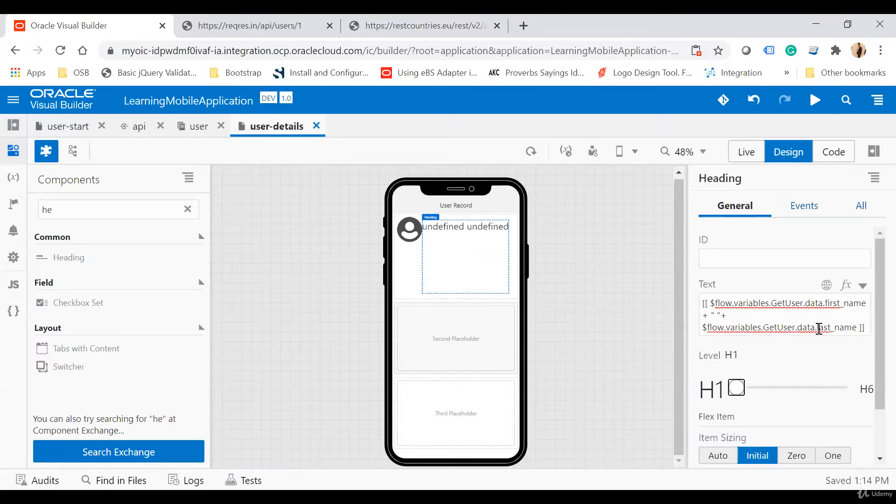
{"action": "left_click", "coordinate": [465, 254]}
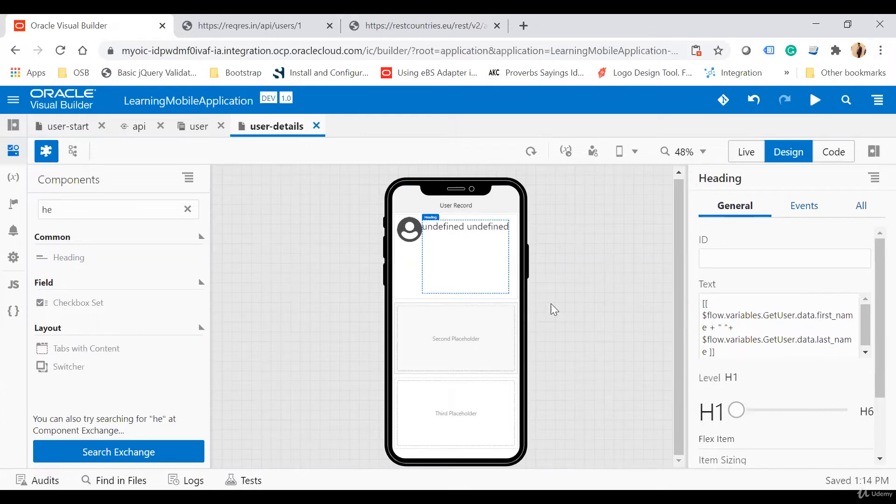
Step: Find the Heading component and add it to the second placeholder of the user-details page
{"action": "left_click", "coordinate": [439, 347]}
{"action": "double_click", "coordinate": [88, 205]}
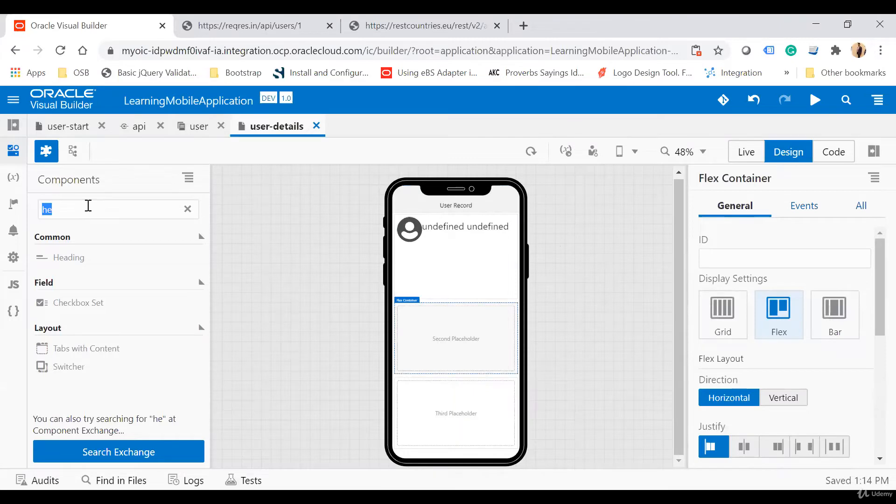
{"action": "key", "text": "BackSpace"}
{"action": "type", "text": "he"}
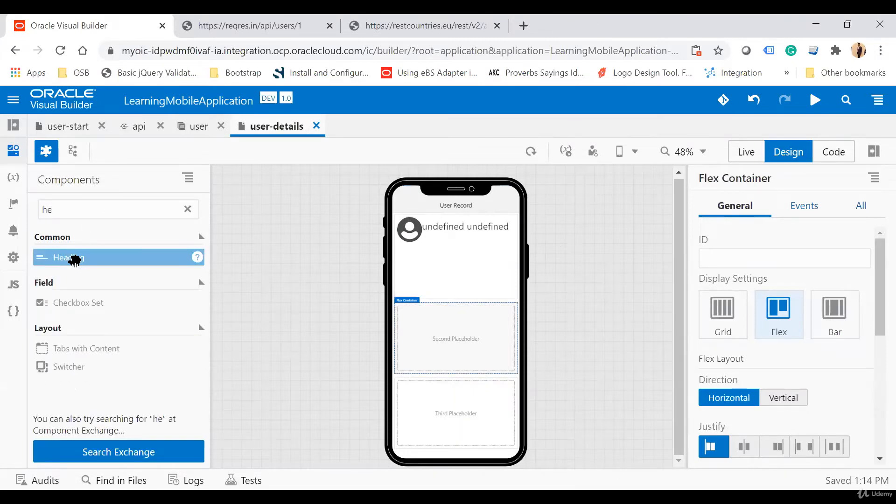
{"action": "left_click_drag", "start_coordinate": [75, 260], "coordinate": [432, 331]}
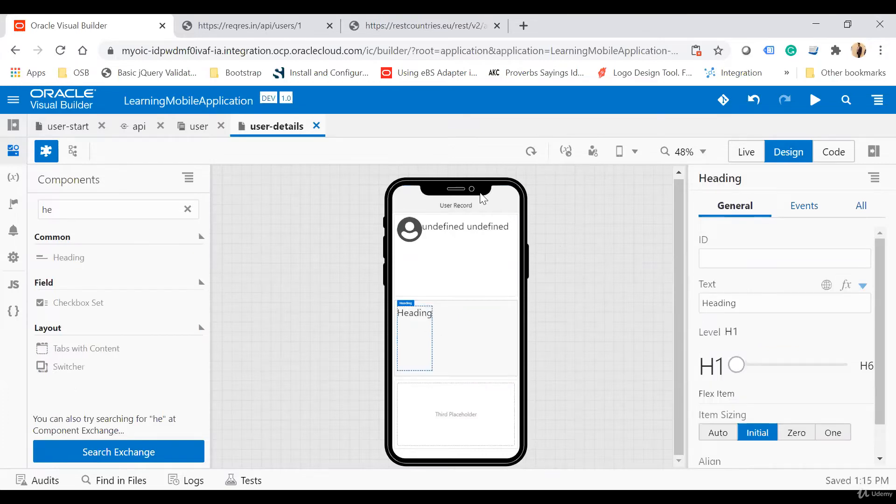
Step: Check the ad text in the reqres.in users/1 response and bind the new heading's text to ad.text of the GetUser flow variable
{"action": "left_click", "coordinate": [246, 24]}
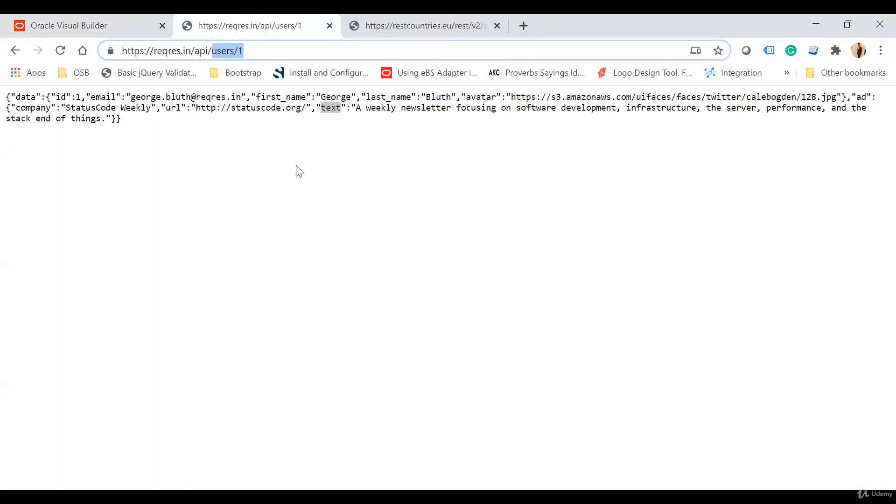
{"action": "double_click", "coordinate": [335, 112]}
{"action": "left_click", "coordinate": [356, 111]}
{"action": "left_click_drag", "start_coordinate": [356, 111], "coordinate": [100, 120]}
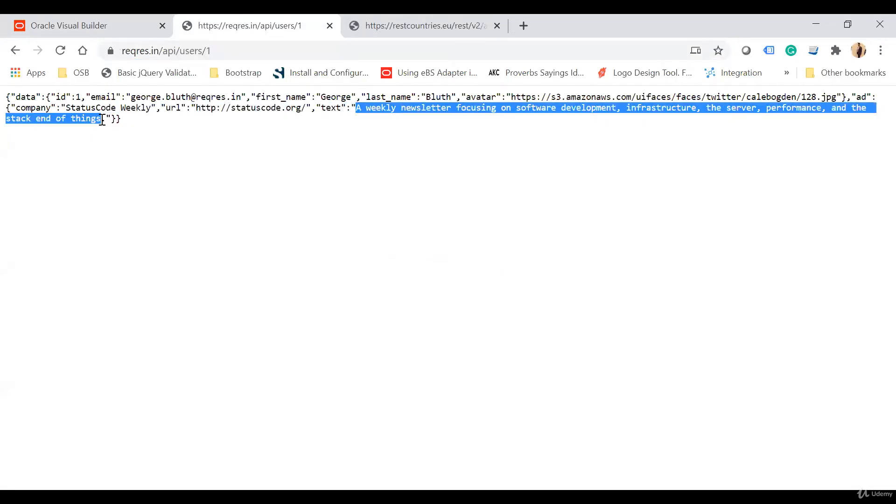
{"action": "left_click", "coordinate": [52, 17]}
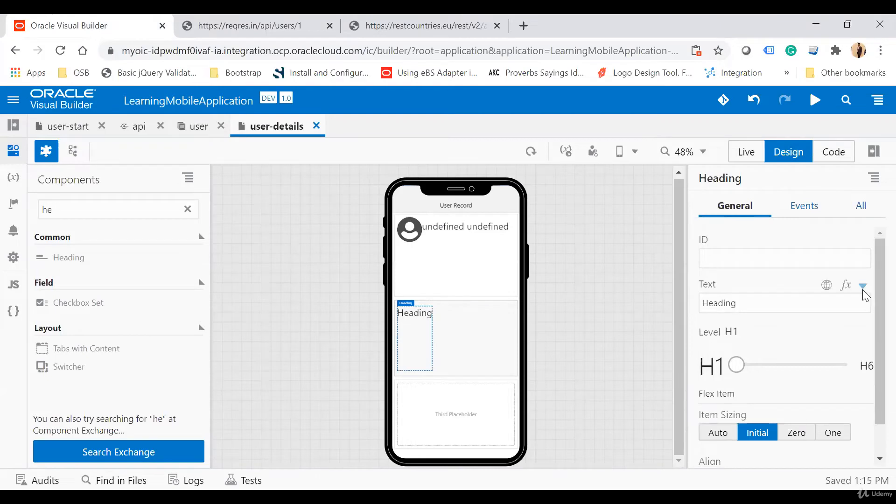
{"action": "left_click", "coordinate": [863, 287]}
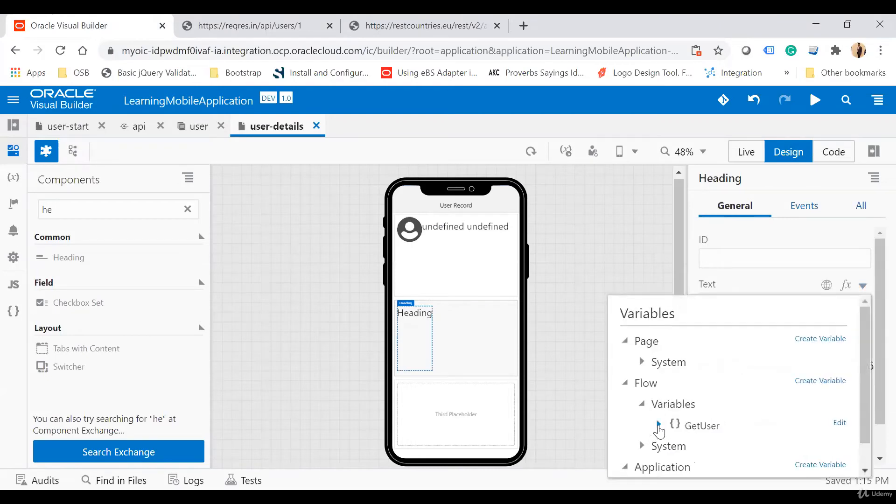
{"action": "left_click", "coordinate": [659, 425]}
{"action": "left_click", "coordinate": [675, 447]}
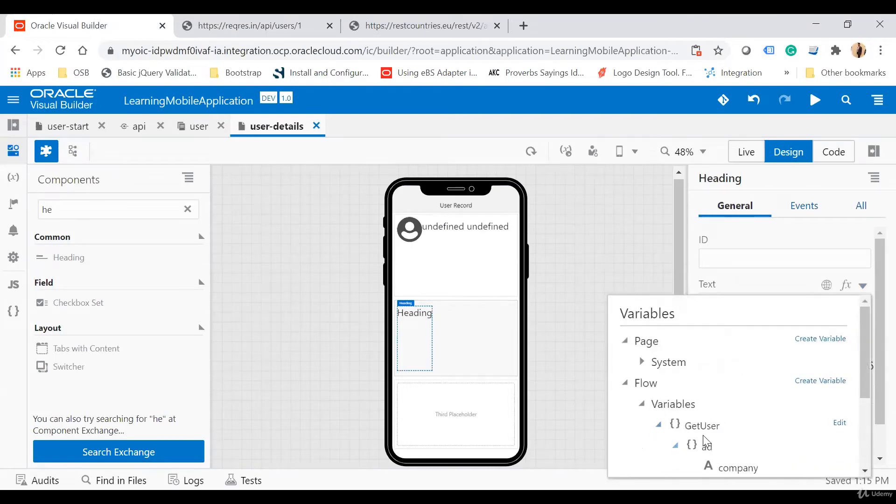
{"action": "scroll", "coordinate": [777, 405], "scroll_direction": "down", "scroll_amount": 1}
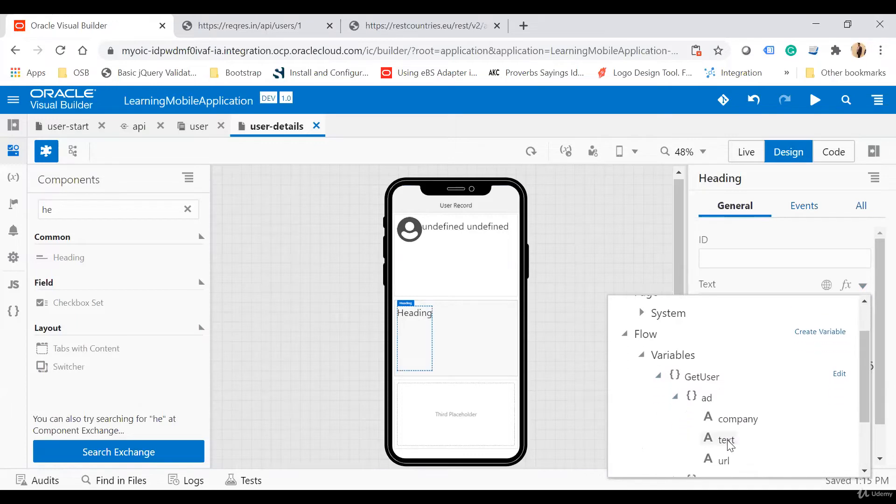
{"action": "left_click", "coordinate": [726, 441]}
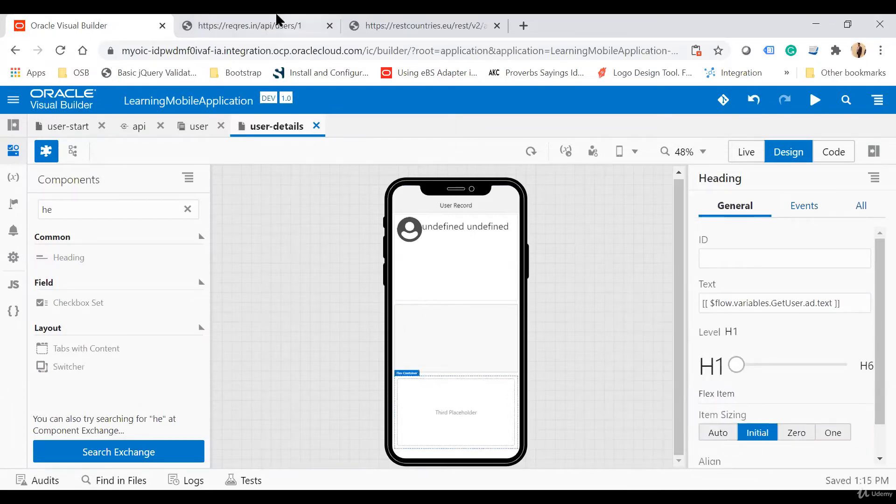
Step: Check the ad url in the reqres.in users/1 response and add a Hyperlink component to the page's third placeholder
{"action": "left_click", "coordinate": [266, 21]}
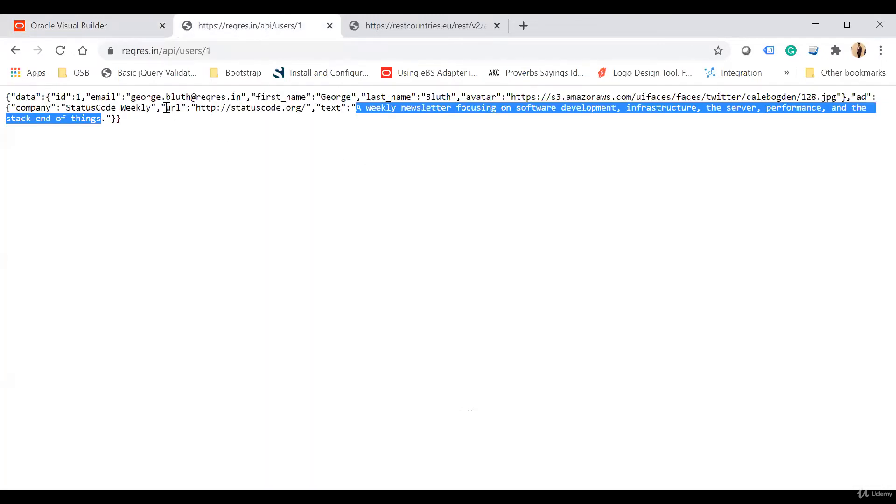
{"action": "left_click_drag", "start_coordinate": [167, 108], "coordinate": [302, 108]}
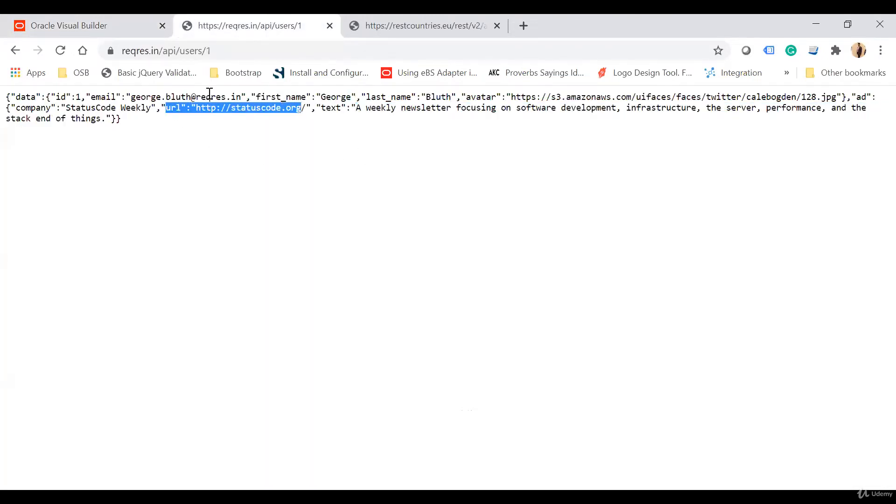
{"action": "left_click", "coordinate": [101, 21]}
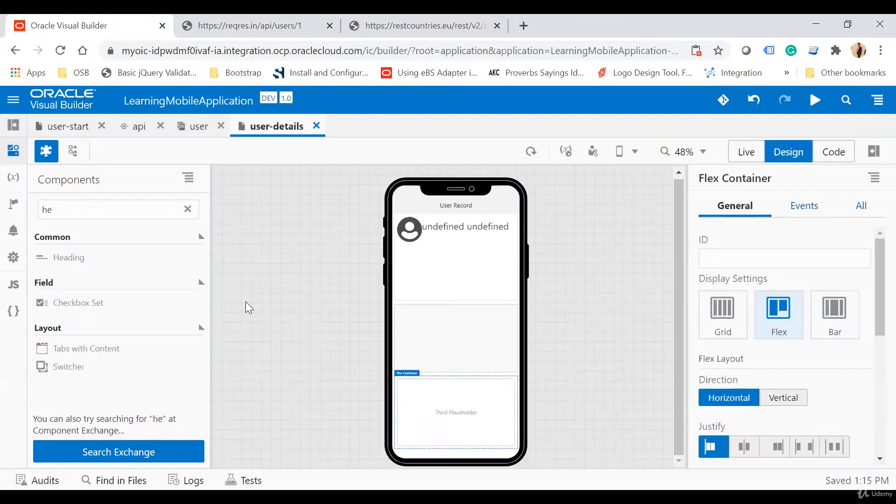
{"action": "double_click", "coordinate": [74, 204]}
{"action": "type", "text": "lin"}
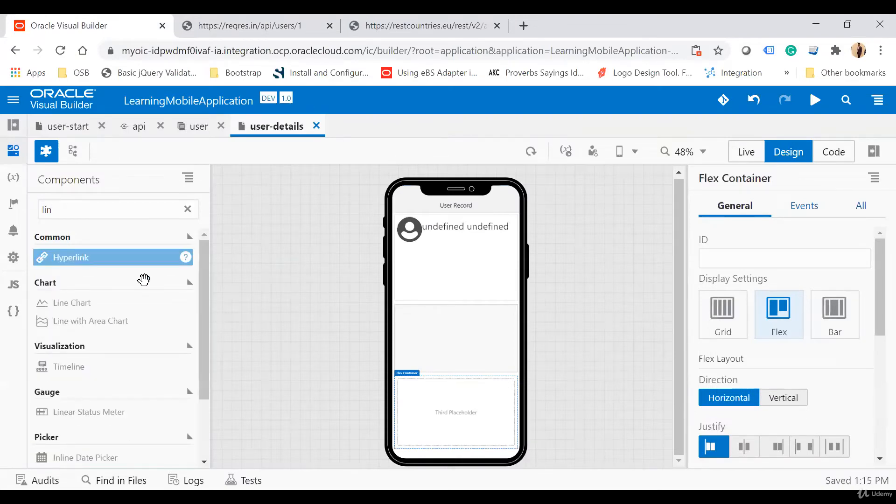
{"action": "left_click_drag", "start_coordinate": [144, 279], "coordinate": [401, 397]}
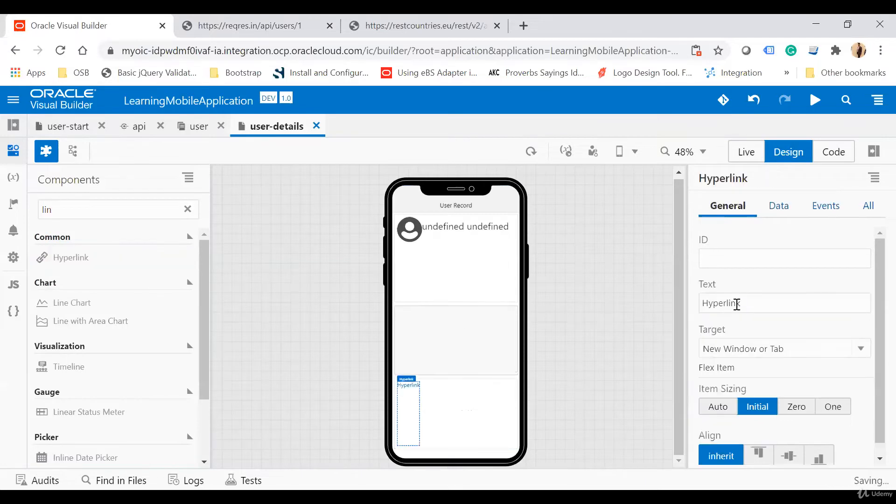
Step: Set the hyperlink's text to More Information
{"action": "double_click", "coordinate": [752, 304]}
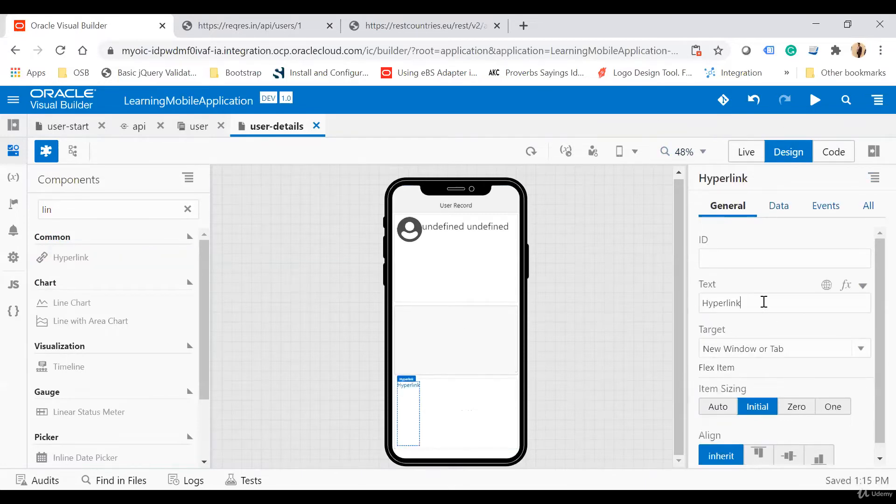
{"action": "double_click", "coordinate": [764, 302]}
{"action": "type", "text": "More Information"}
{"action": "key", "text": "Tab"}
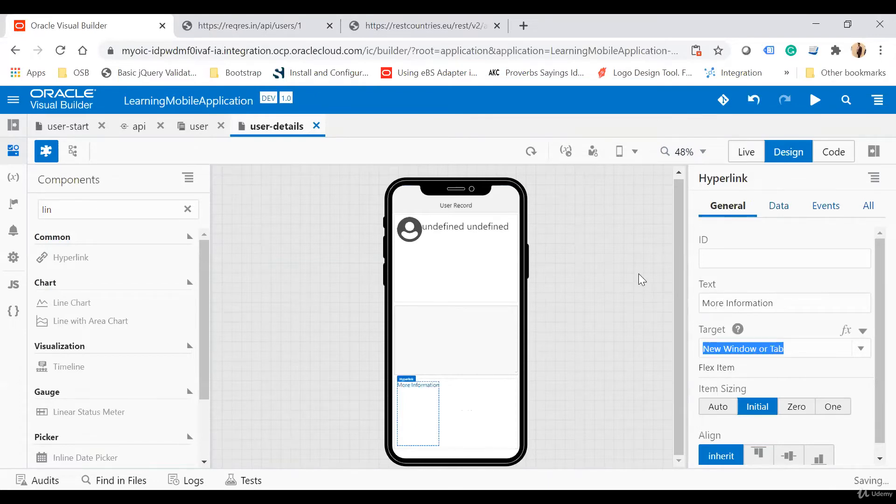
Step: Bind the hyperlink's URL to the url field in the ad object of the GetUser flow variable
{"action": "left_click", "coordinate": [796, 210]}
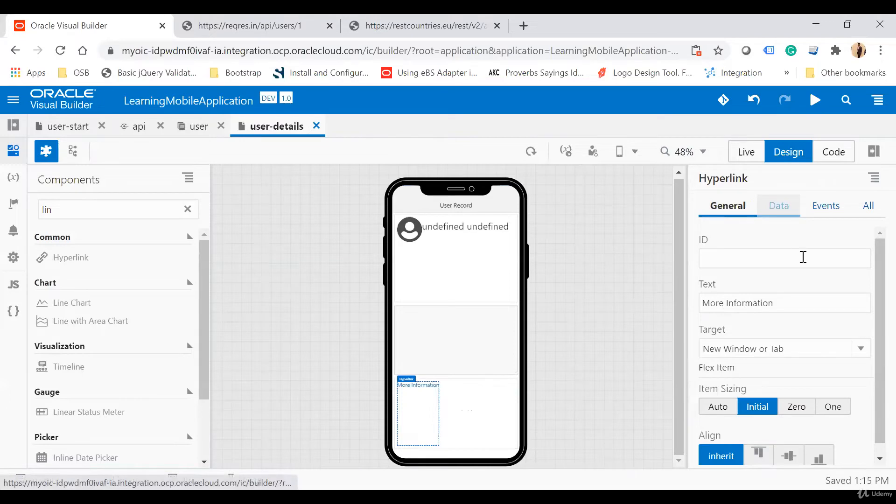
{"action": "left_click", "coordinate": [782, 211]}
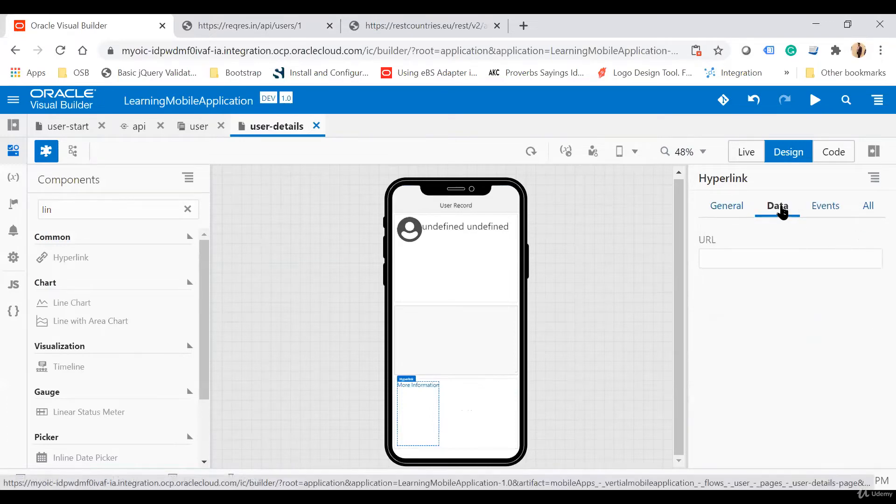
{"action": "left_click", "coordinate": [874, 242]}
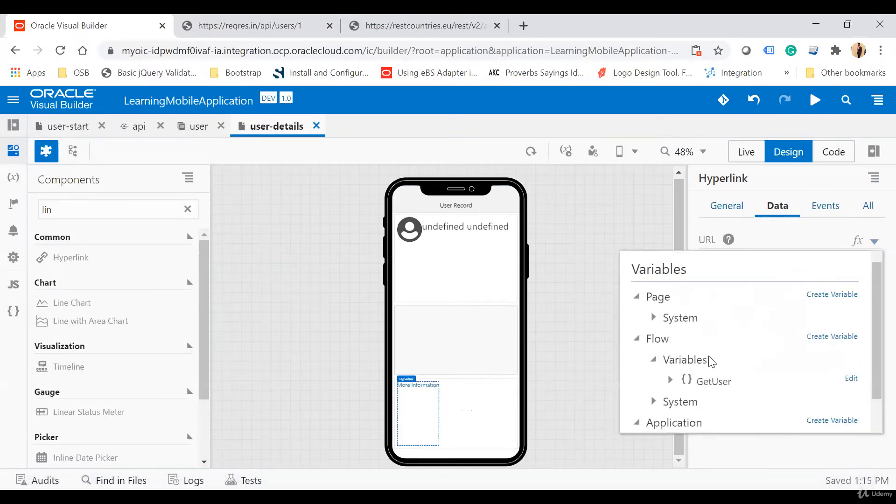
{"action": "left_click", "coordinate": [671, 380]}
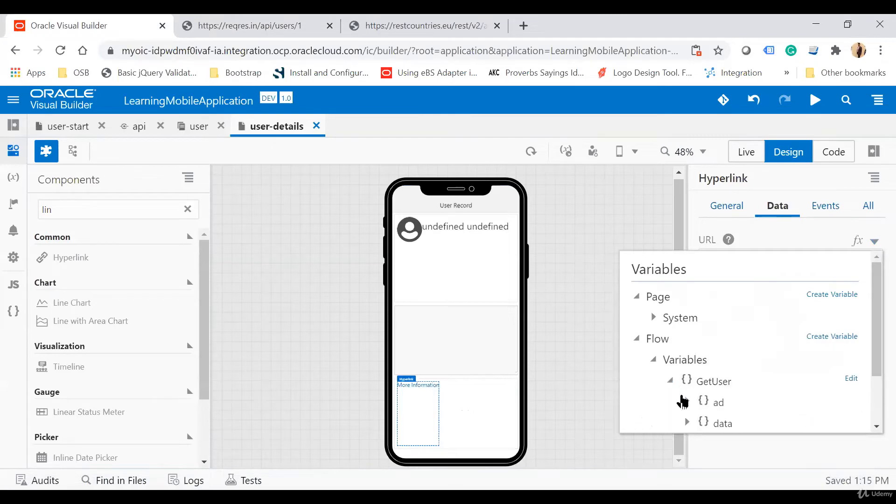
{"action": "left_click", "coordinate": [687, 401]}
{"action": "scroll", "coordinate": [771, 392], "scroll_direction": "down", "scroll_amount": 2}
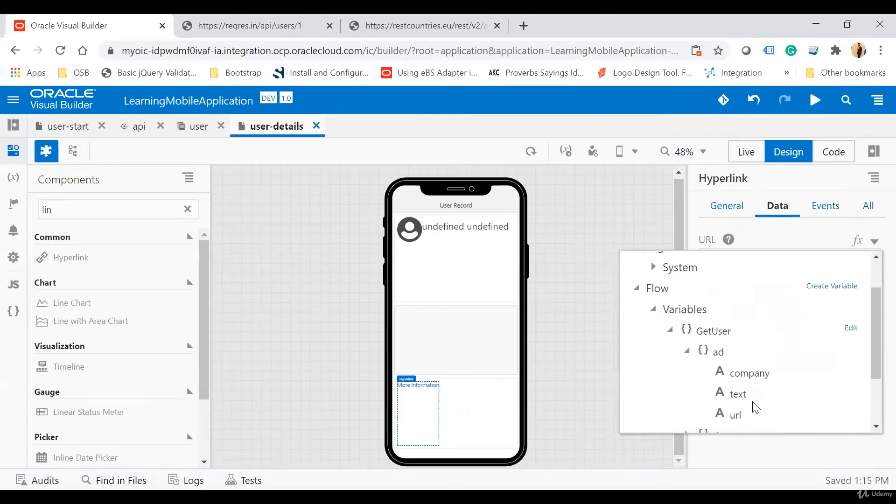
{"action": "left_click", "coordinate": [735, 420]}
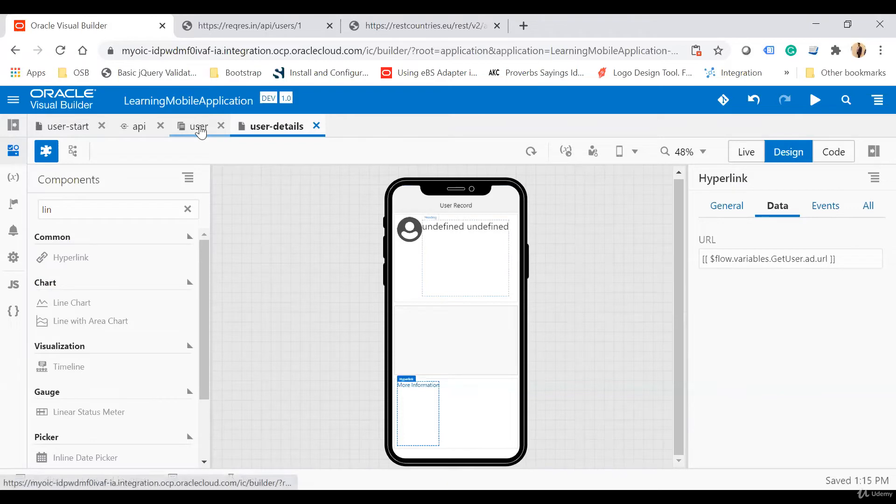
Step: Create a quick-start 'first-selected-item' event for the List View on the user-start page
{"action": "left_click", "coordinate": [200, 130]}
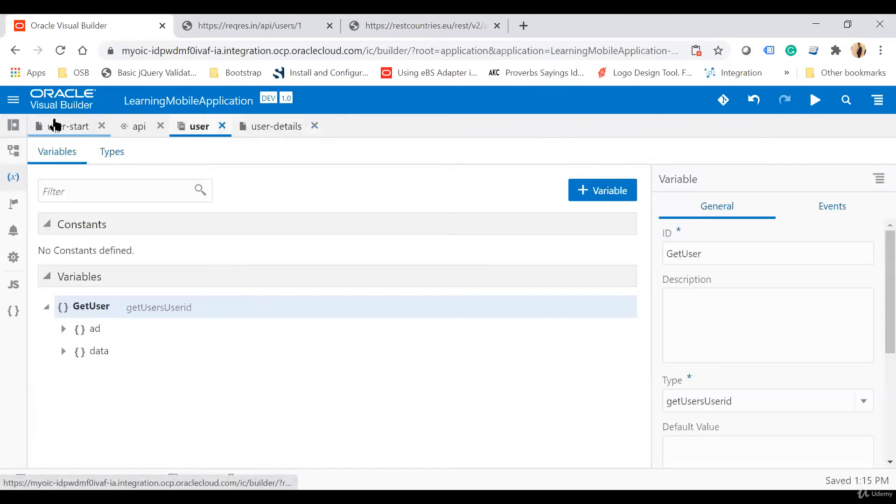
{"action": "left_click", "coordinate": [55, 125]}
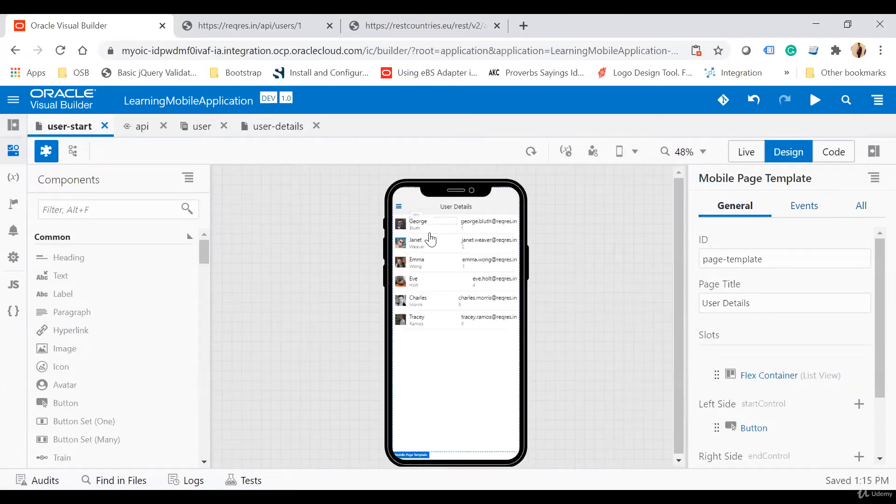
{"action": "left_click", "coordinate": [400, 218]}
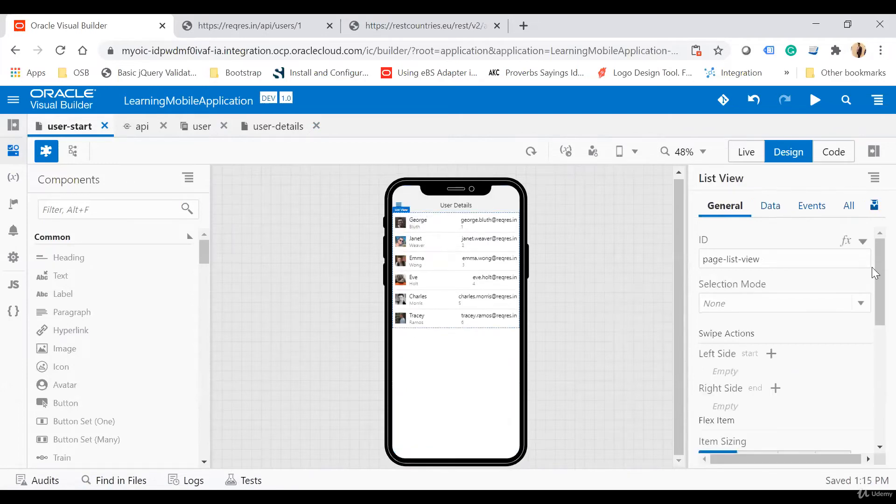
{"action": "left_click", "coordinate": [815, 210]}
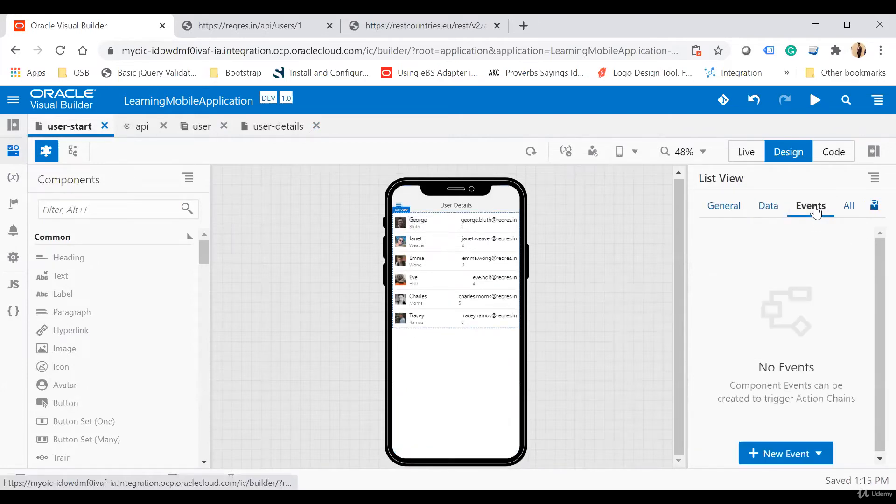
{"action": "left_click", "coordinate": [783, 454]}
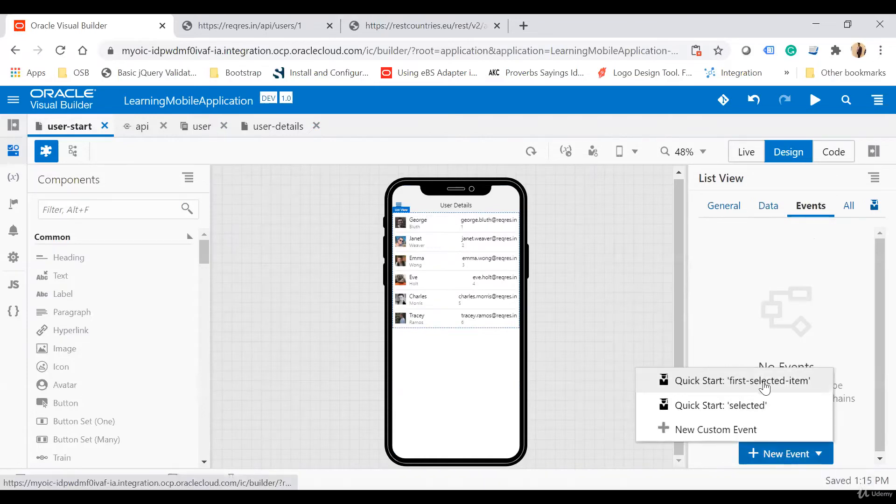
{"action": "left_click", "coordinate": [775, 386]}
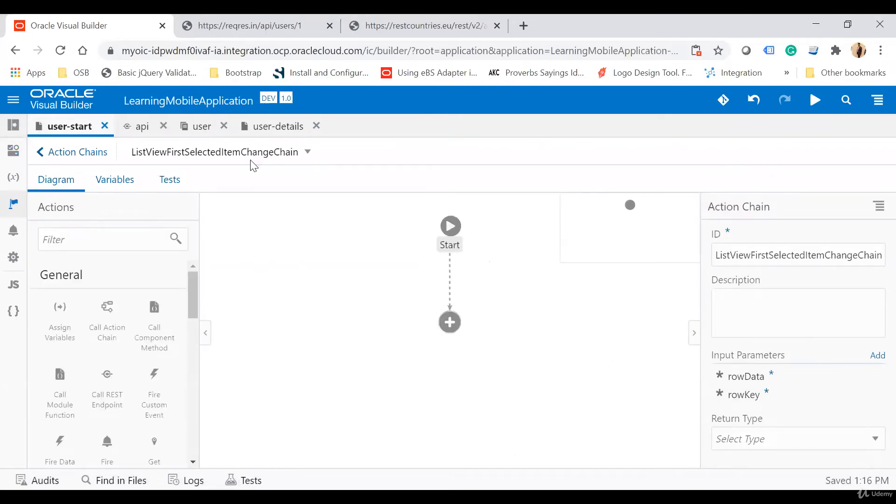
Step: Add a Call REST Endpoint action to the ListViewFirstSelectedItemChangeChain and select the api service's GET /users/{userid} endpoint
{"action": "left_click", "coordinate": [231, 24]}
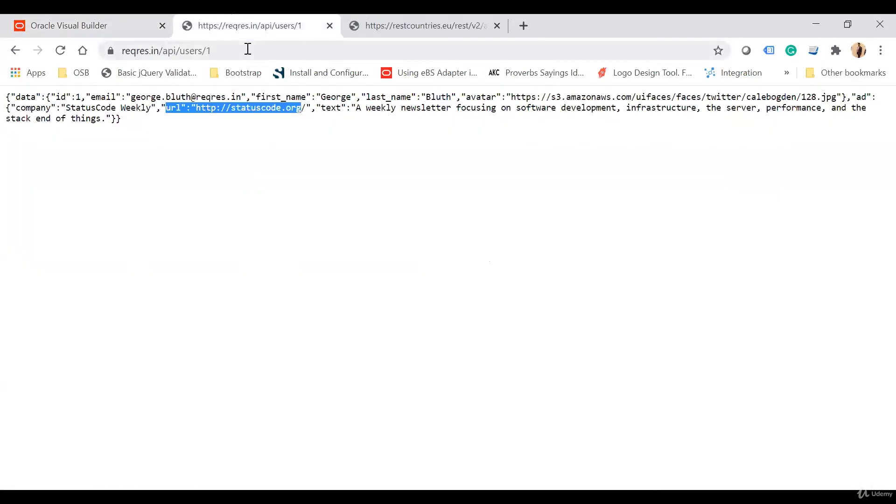
{"action": "left_click", "coordinate": [92, 19]}
{"action": "scroll", "coordinate": [193, 307], "scroll_direction": "down", "scroll_amount": 1}
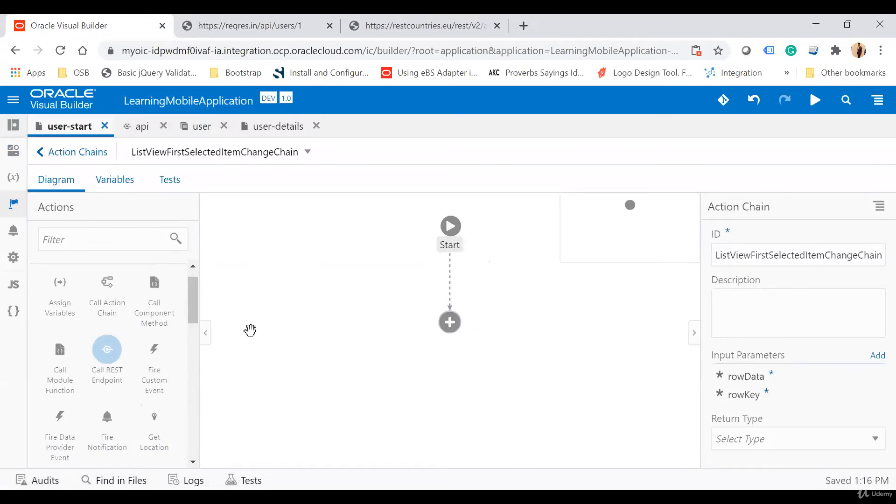
{"action": "left_click_drag", "start_coordinate": [250, 330], "coordinate": [439, 313]}
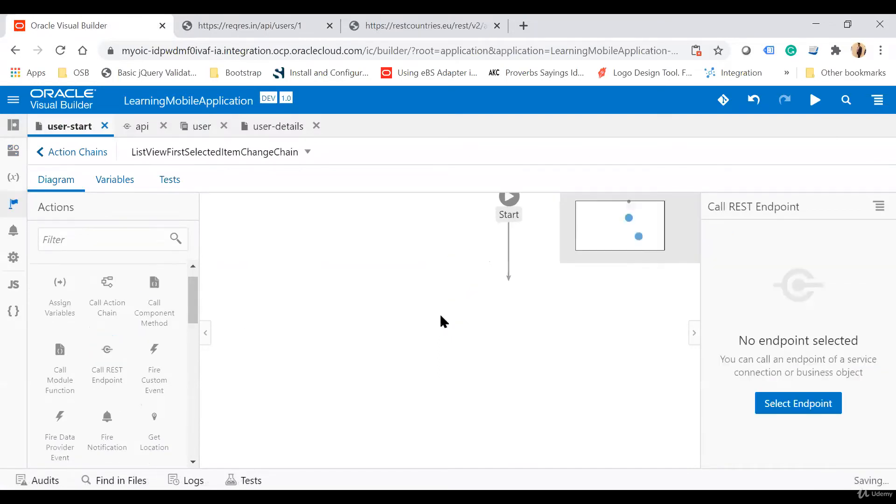
{"action": "left_click", "coordinate": [808, 399]}
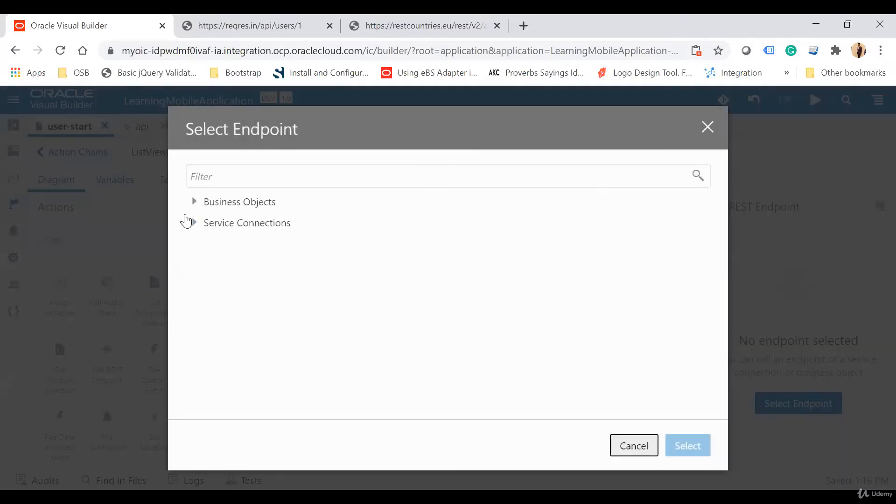
{"action": "left_click", "coordinate": [194, 223]}
{"action": "left_click", "coordinate": [211, 244]}
{"action": "left_click", "coordinate": [325, 288]}
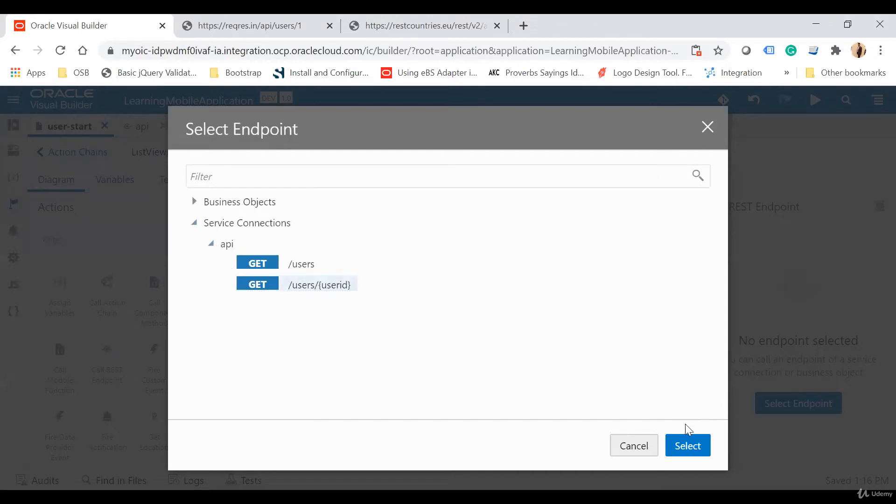
{"action": "left_click", "coordinate": [687, 446]}
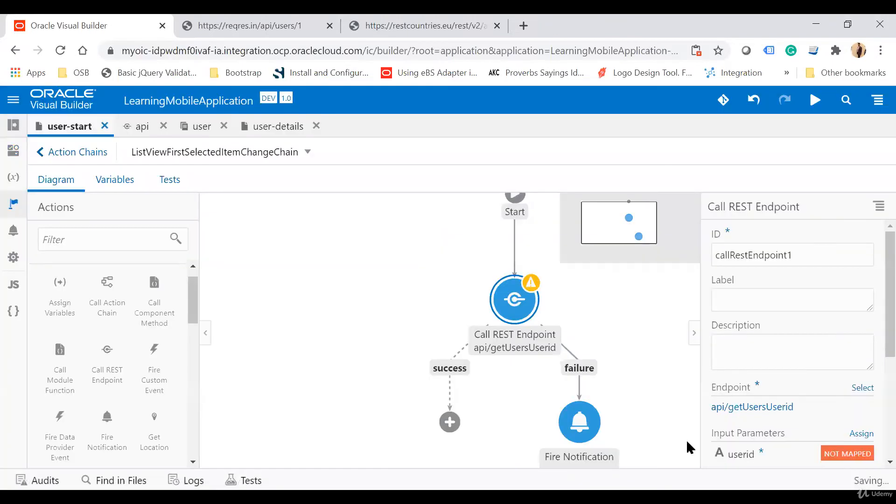
Step: Map the chain's rowKey variable to the REST call's userid parameter and save the mapping
{"action": "left_click", "coordinate": [862, 433]}
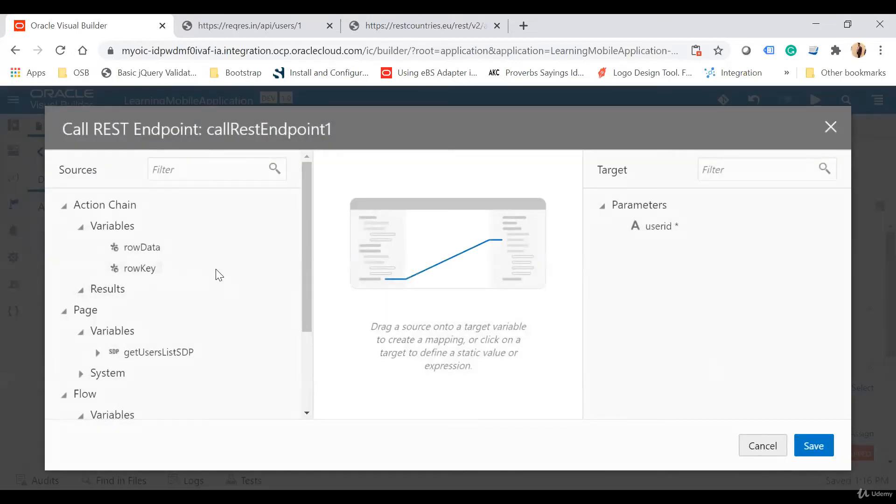
{"action": "left_click_drag", "start_coordinate": [139, 268], "coordinate": [658, 226]}
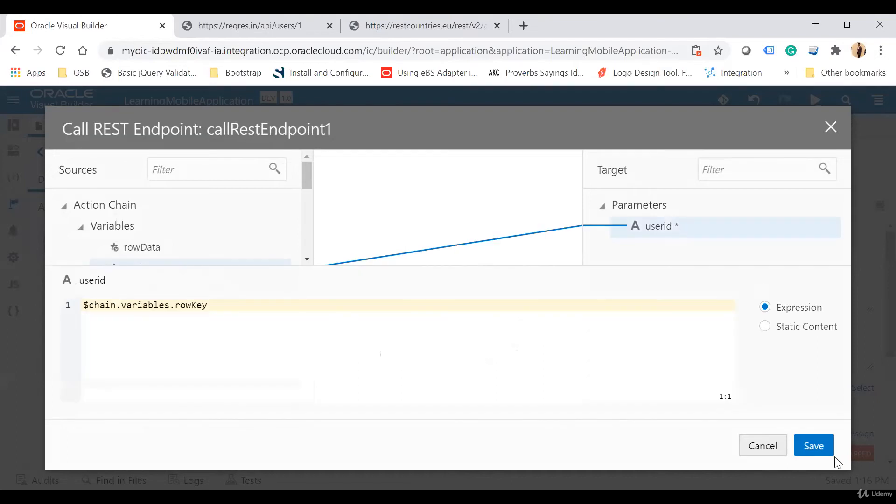
{"action": "left_click", "coordinate": [822, 442]}
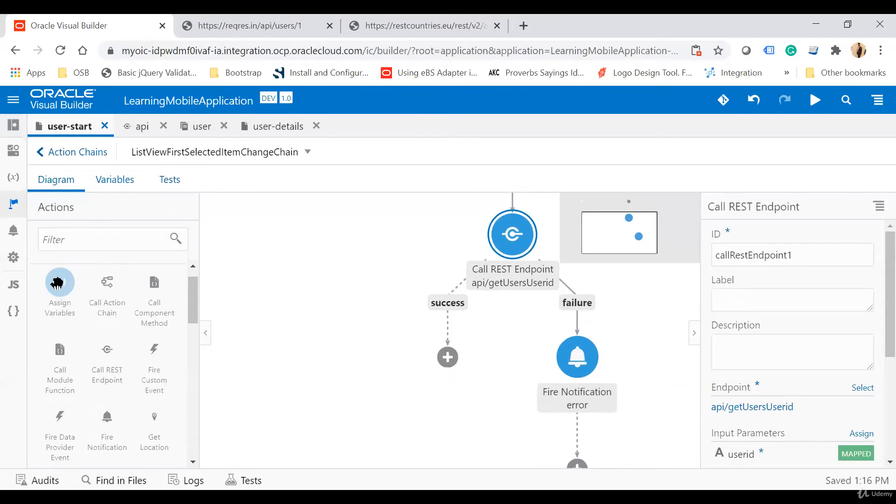
Step: Add an Assign Variables action on the REST call's success branch, mapping the callRestEndpoint1 result's body to the GetUser flow variable
{"action": "left_click_drag", "start_coordinate": [57, 283], "coordinate": [446, 358]}
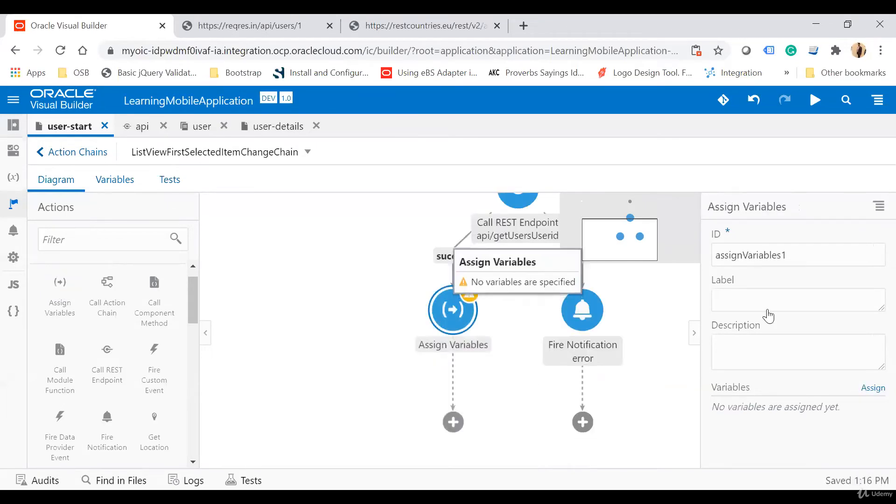
{"action": "left_click", "coordinate": [873, 389]}
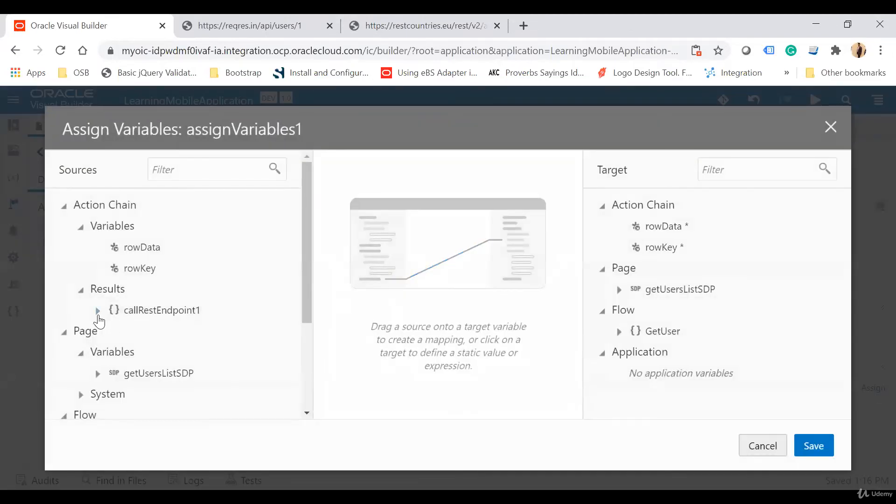
{"action": "left_click", "coordinate": [98, 313]}
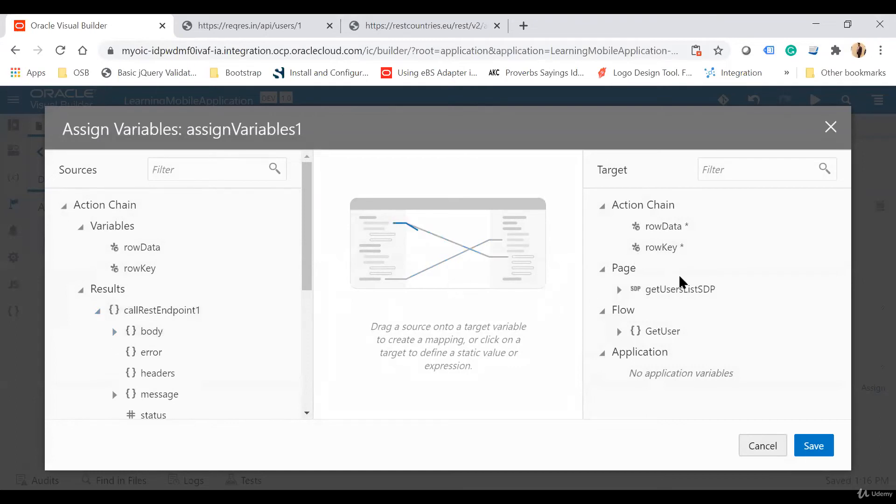
{"action": "left_click", "coordinate": [114, 332]}
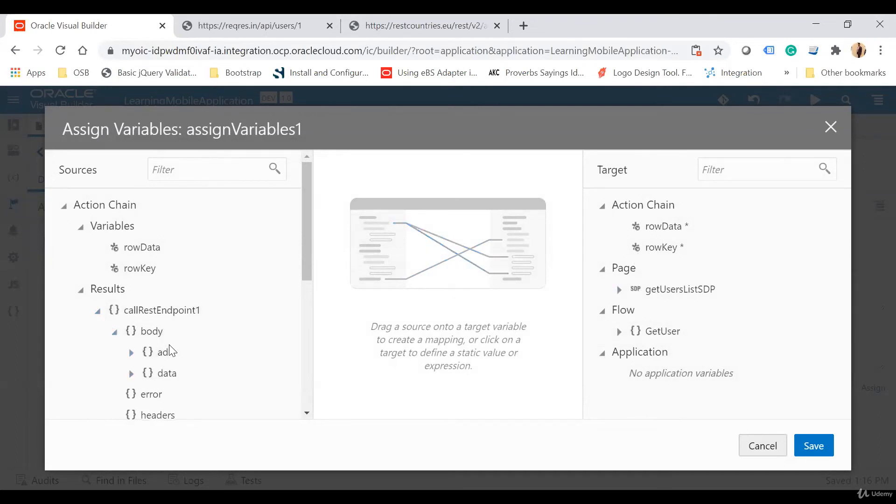
{"action": "left_click", "coordinate": [619, 331]}
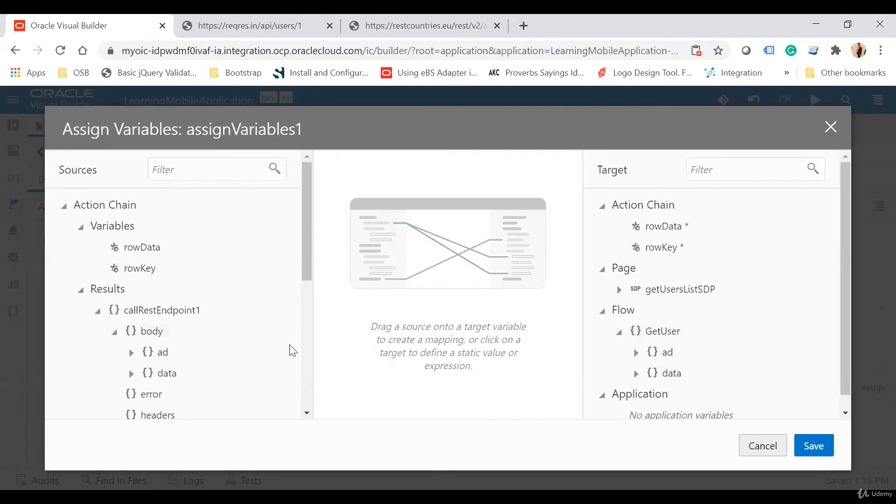
{"action": "left_click_drag", "start_coordinate": [659, 335], "coordinate": [658, 335]}
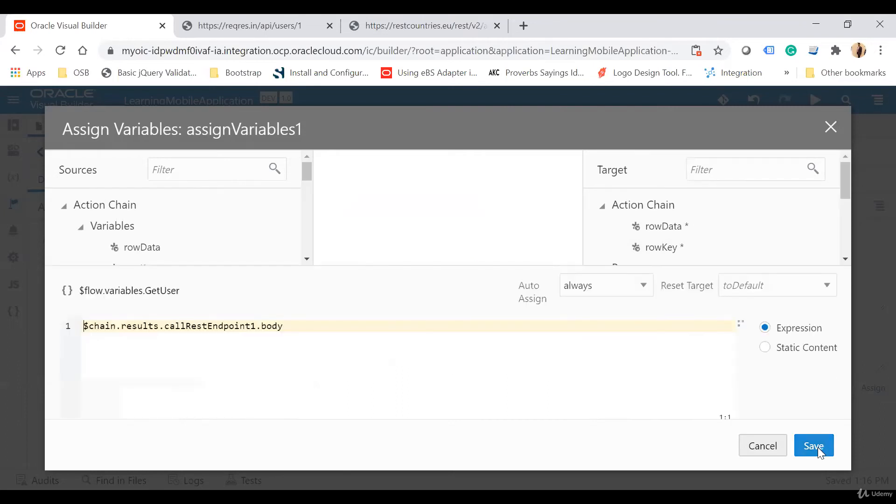
{"action": "left_click", "coordinate": [815, 447]}
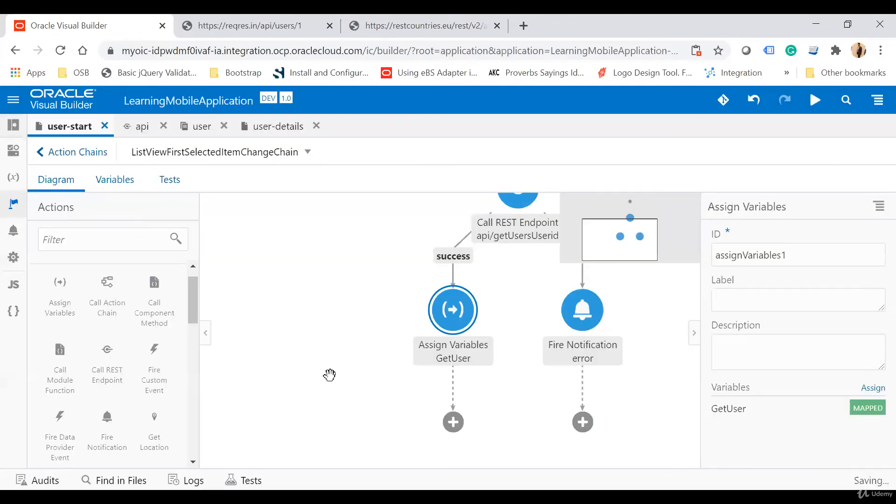
Step: Add a Navigate action after the GetUser assignment and set its target to the user-details peer page
{"action": "scroll", "coordinate": [348, 326], "scroll_direction": "down", "scroll_amount": 2}
{"action": "scroll", "coordinate": [110, 328], "scroll_direction": "down", "scroll_amount": 8}
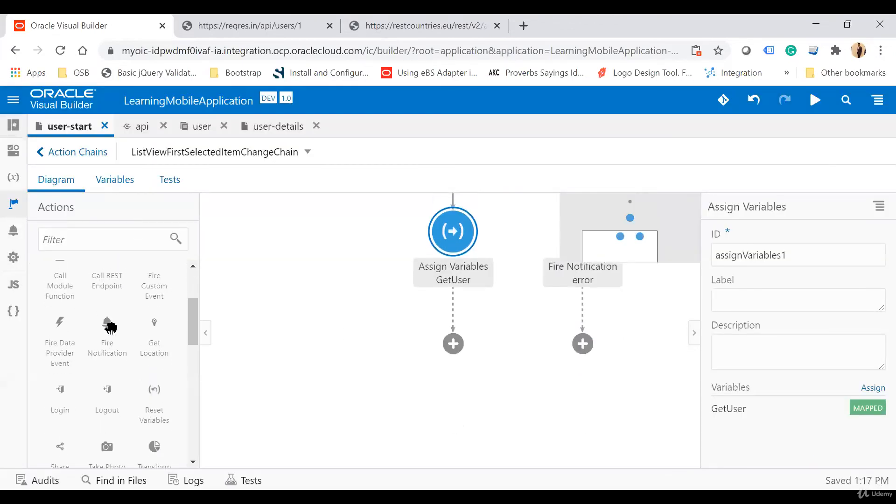
{"action": "scroll", "coordinate": [112, 335], "scroll_direction": "down", "scroll_amount": 1}
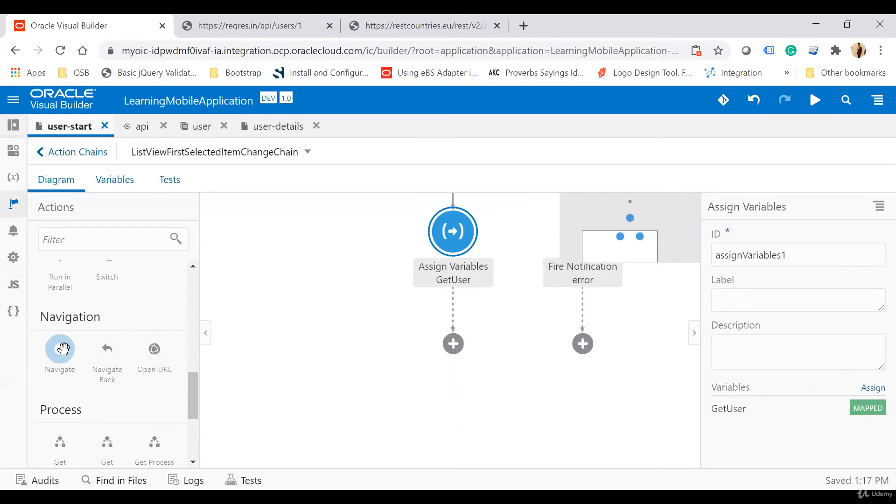
{"action": "left_click_drag", "start_coordinate": [63, 349], "coordinate": [453, 343]}
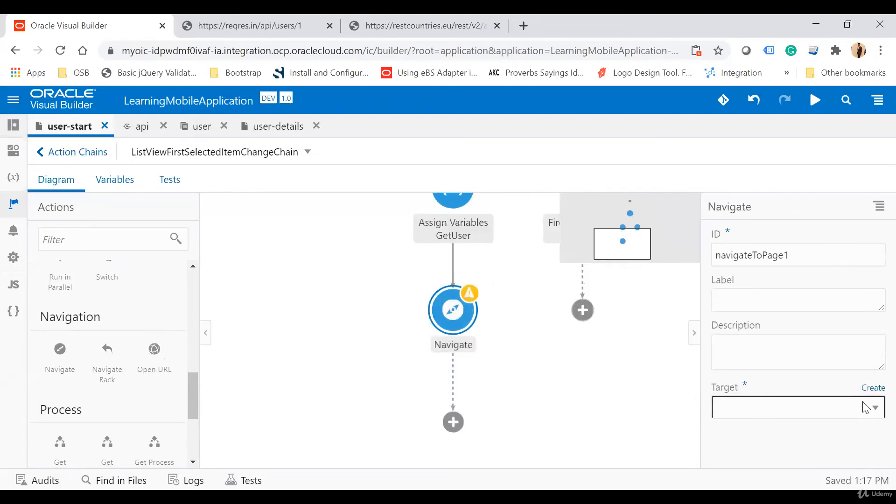
{"action": "left_click", "coordinate": [877, 412]}
{"action": "left_click", "coordinate": [877, 412]}
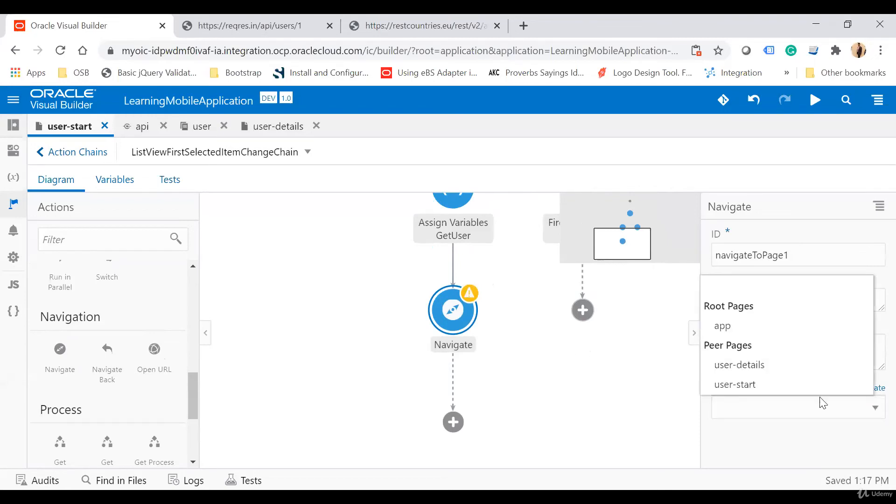
{"action": "left_click", "coordinate": [769, 368]}
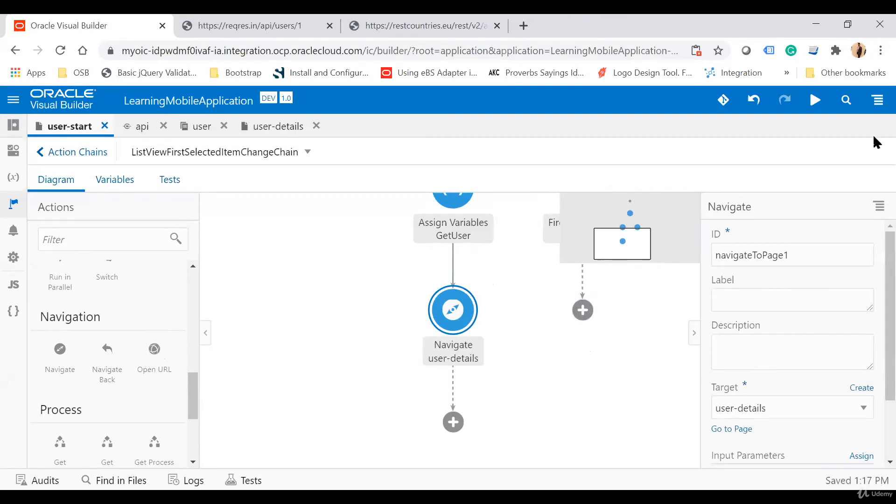
Step: Run the mobile application and enlarge its preview to 70%
{"action": "left_click", "coordinate": [816, 100]}
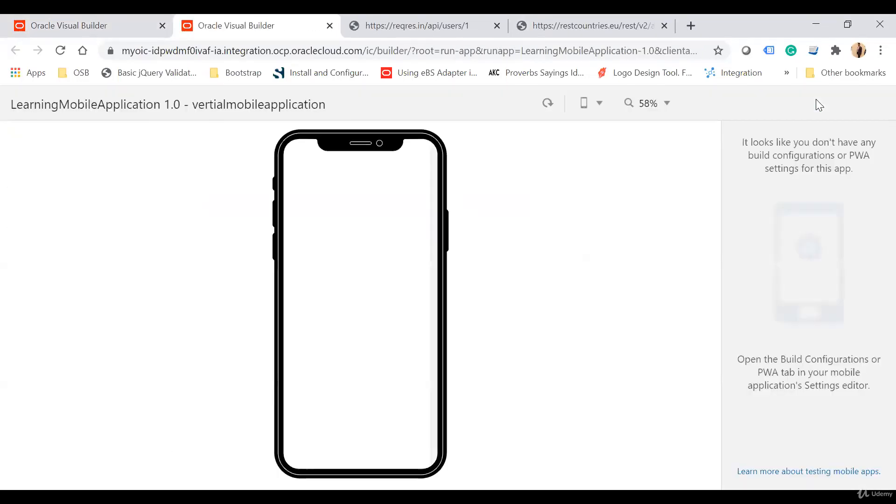
{"action": "left_click", "coordinate": [661, 107]}
{"action": "left_click", "coordinate": [708, 135]}
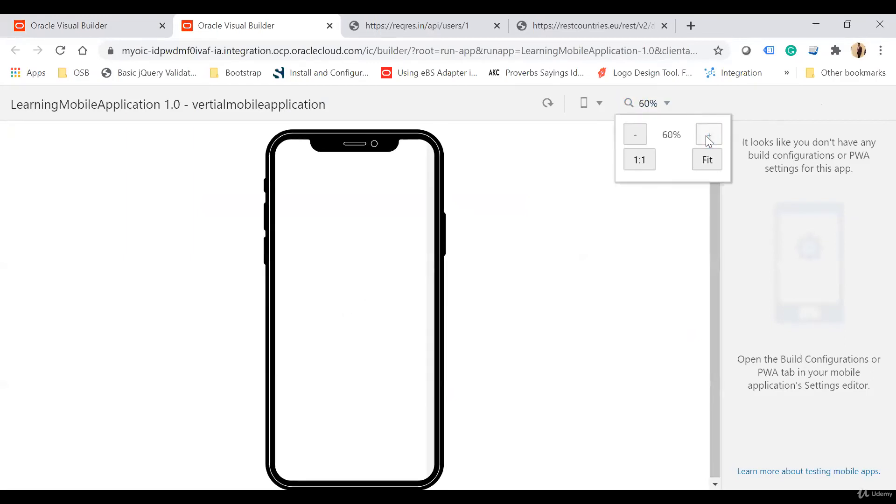
{"action": "left_click", "coordinate": [707, 136]}
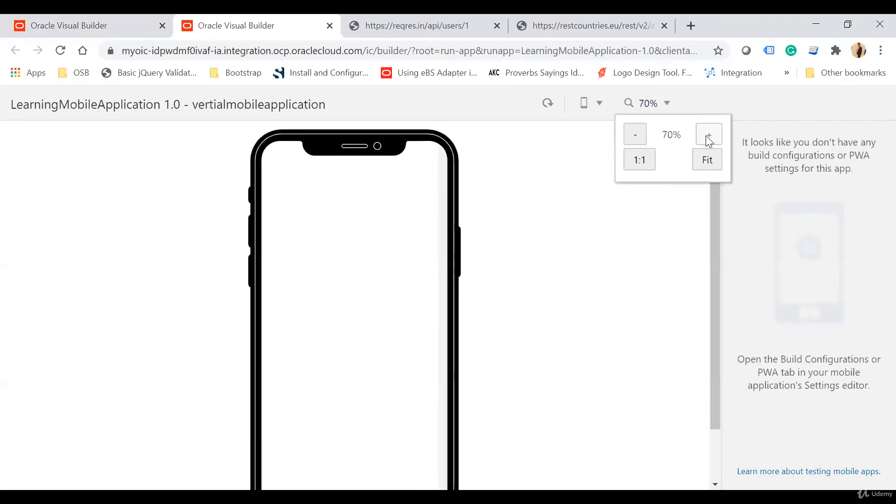
{"action": "left_click", "coordinate": [563, 259]}
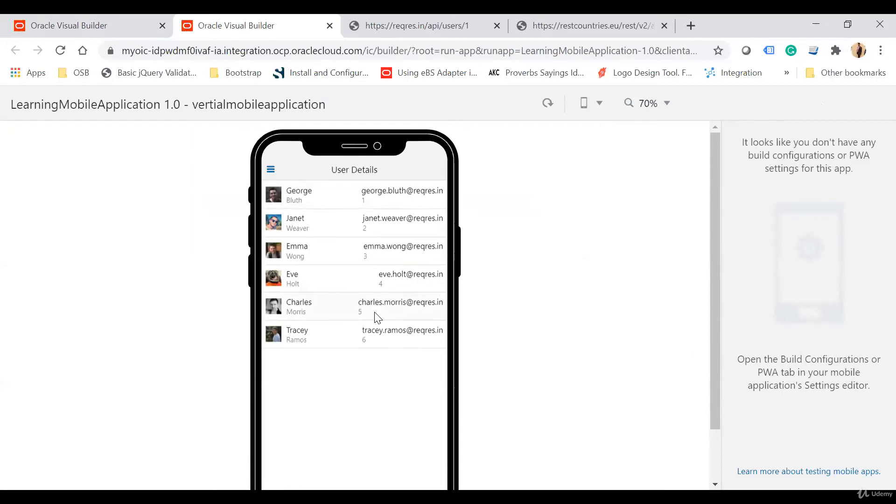
Step: Check the app's navigation menu, examine the first listed user's record and test its More Information link
{"action": "left_click", "coordinate": [270, 170]}
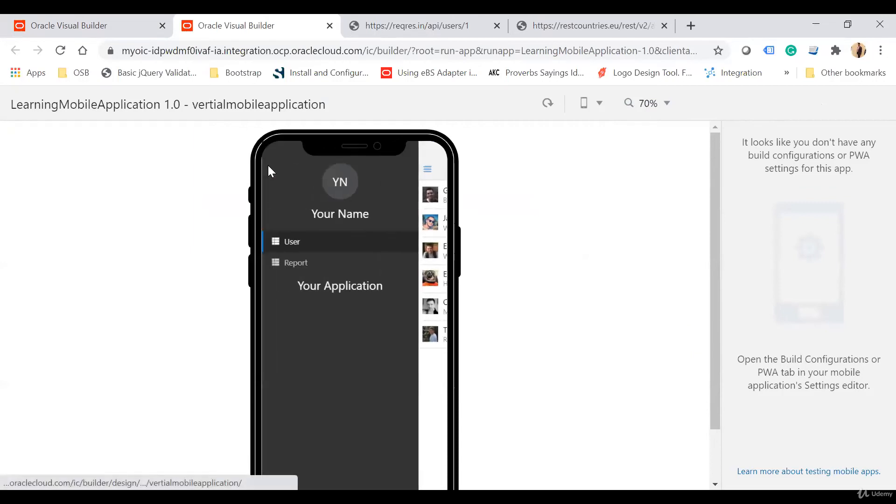
{"action": "left_click", "coordinate": [428, 170]}
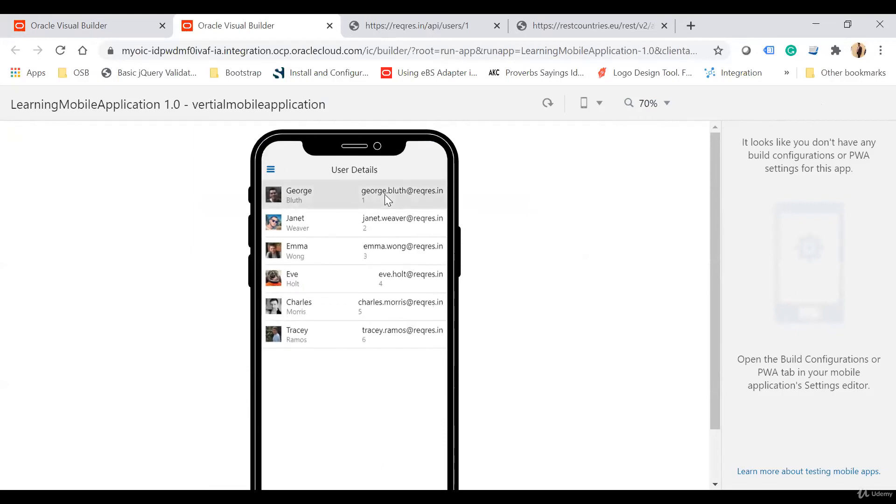
{"action": "left_click", "coordinate": [385, 195]}
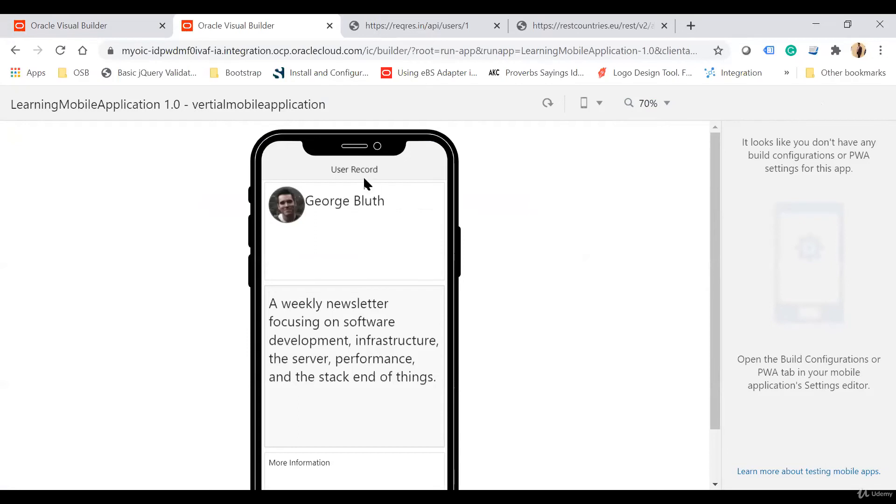
{"action": "scroll", "coordinate": [330, 286], "scroll_direction": "down", "scroll_amount": 1}
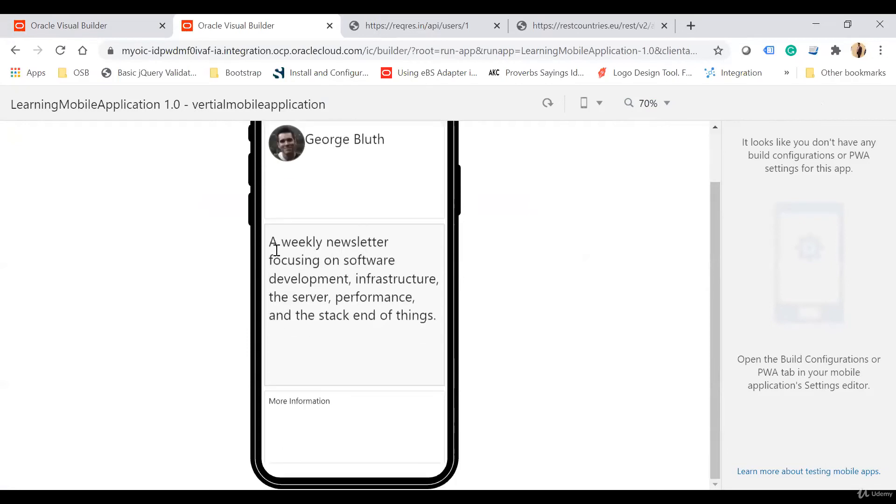
{"action": "left_click_drag", "start_coordinate": [269, 243], "coordinate": [416, 329]}
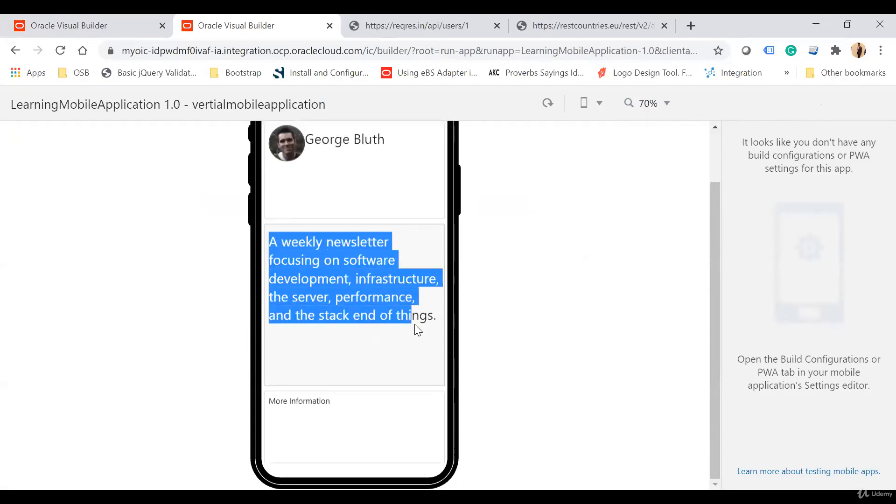
{"action": "left_click", "coordinate": [320, 402]}
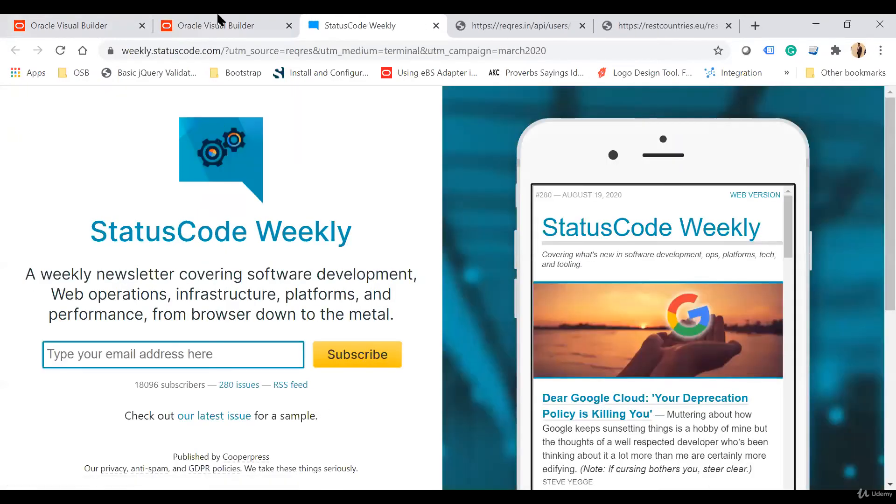
{"action": "left_click", "coordinate": [219, 20]}
{"action": "scroll", "coordinate": [310, 266], "scroll_direction": "up", "scroll_amount": 2}
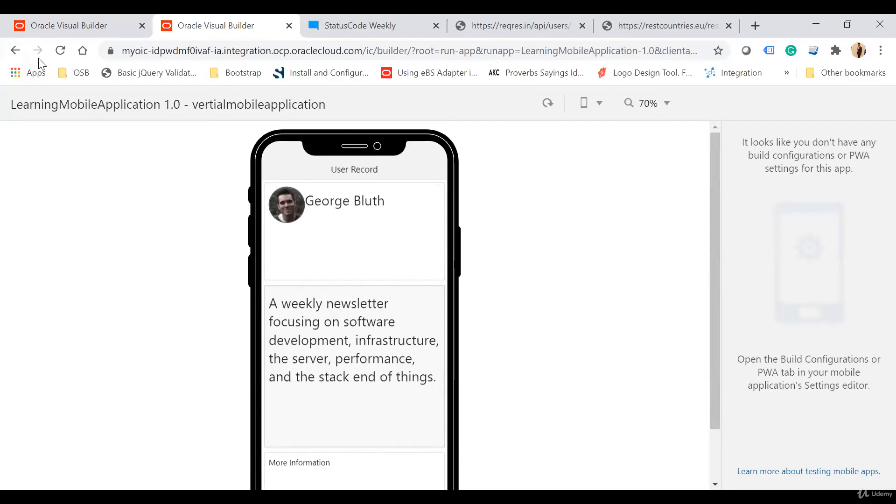
Step: Go back to the user list, examine the second user's record and return to the action chain designer
{"action": "left_click", "coordinate": [15, 50]}
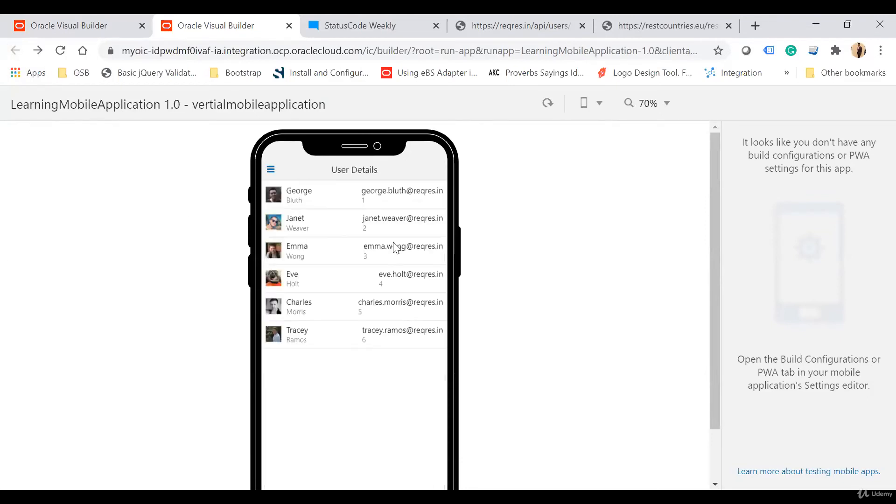
{"action": "left_click", "coordinate": [361, 225]}
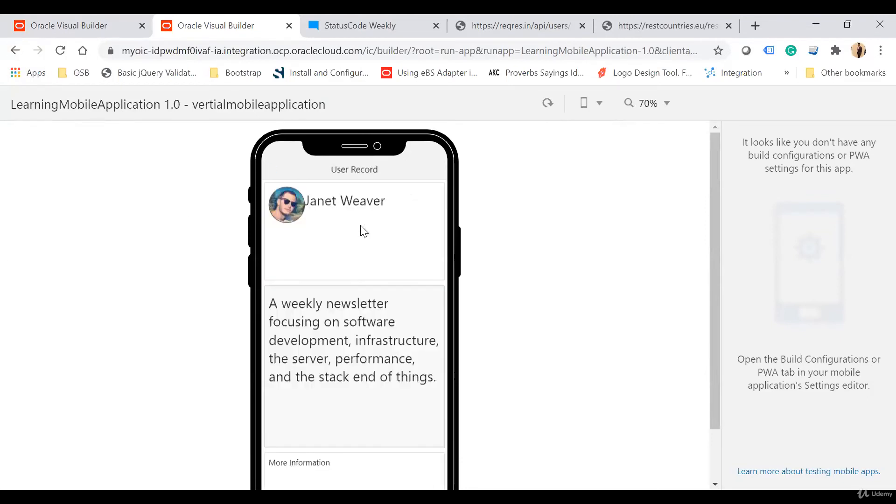
{"action": "scroll", "coordinate": [373, 401], "scroll_direction": "down", "scroll_amount": 2}
{"action": "scroll", "coordinate": [377, 403], "scroll_direction": "up", "scroll_amount": 2}
{"action": "left_click", "coordinate": [46, 22]}
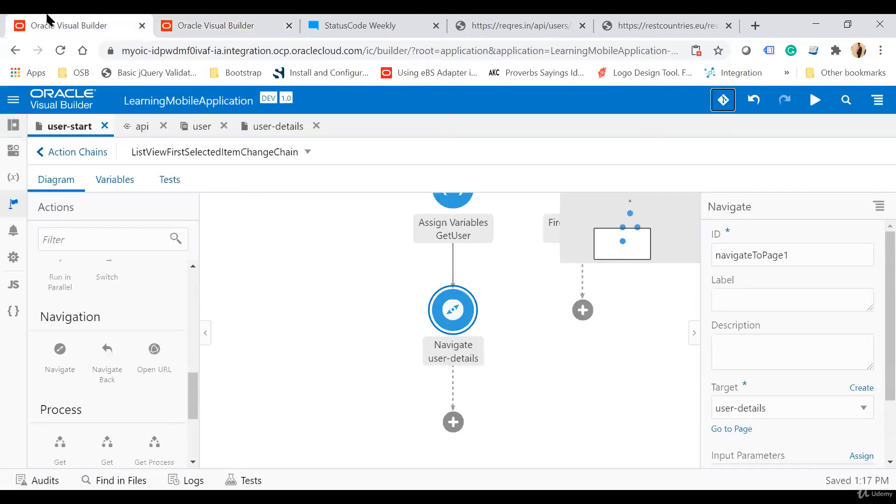
Step: Open the report-start page of the report flow and rename its tab bar's first tab as Population
{"action": "left_click", "coordinate": [13, 126]}
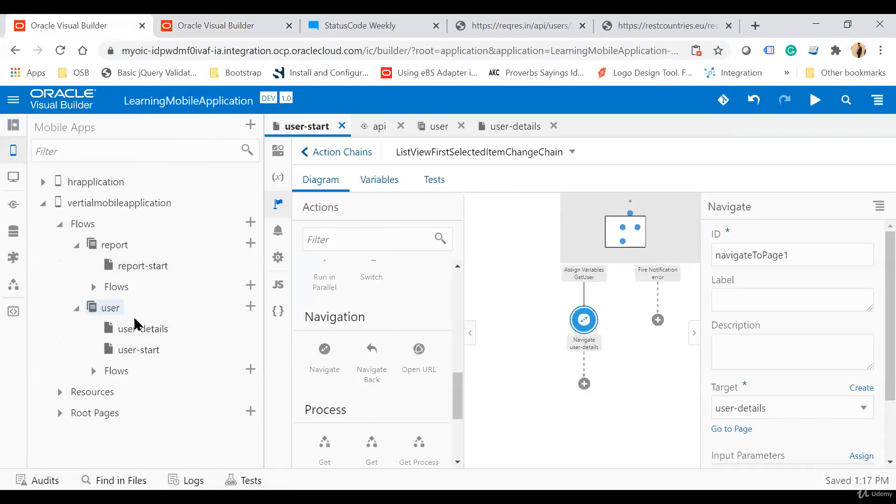
{"action": "left_click", "coordinate": [142, 267]}
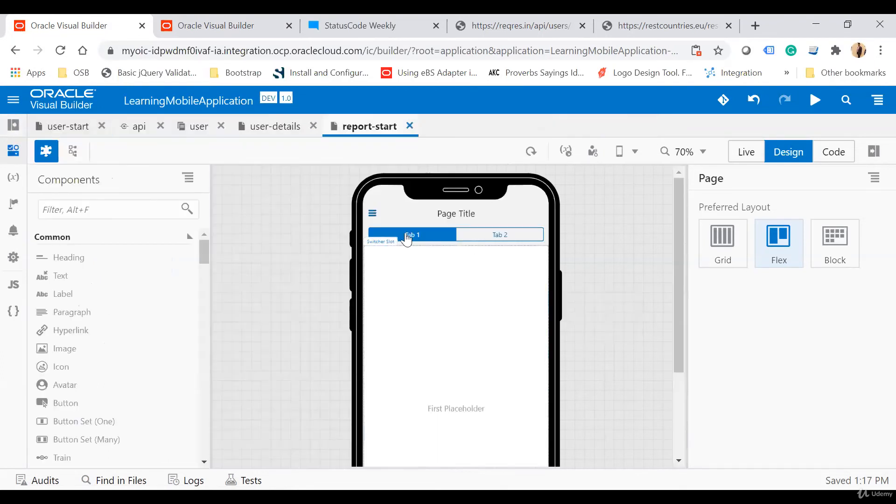
{"action": "left_click", "coordinate": [418, 236]}
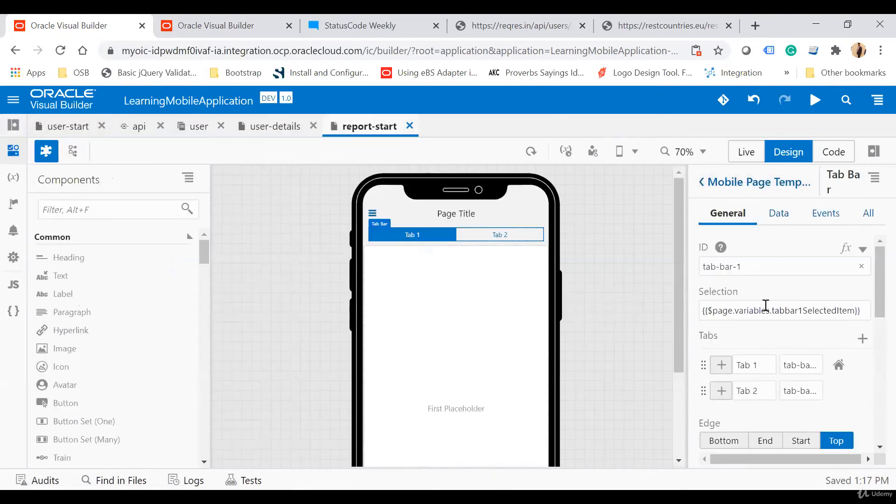
{"action": "left_click_drag", "start_coordinate": [770, 366], "coordinate": [743, 366]}
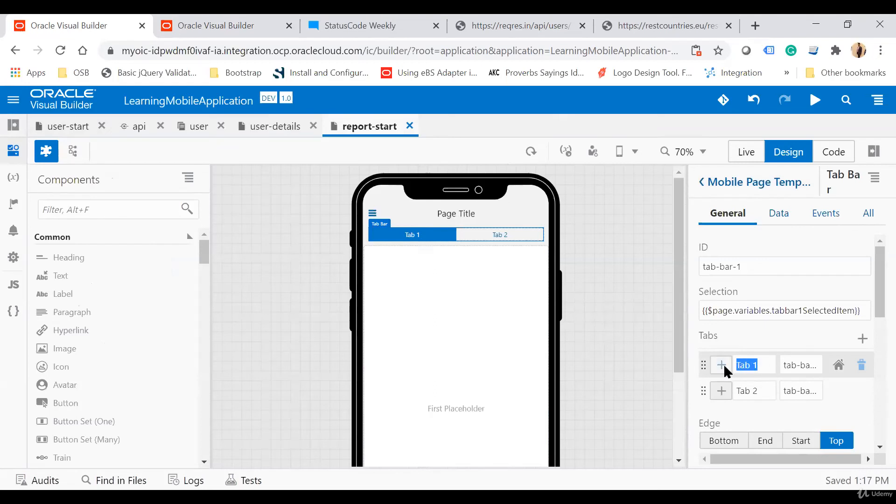
{"action": "type", "text": "Popu"}
{"action": "type", "text": "lation"}
{"action": "key", "text": "Tab"}
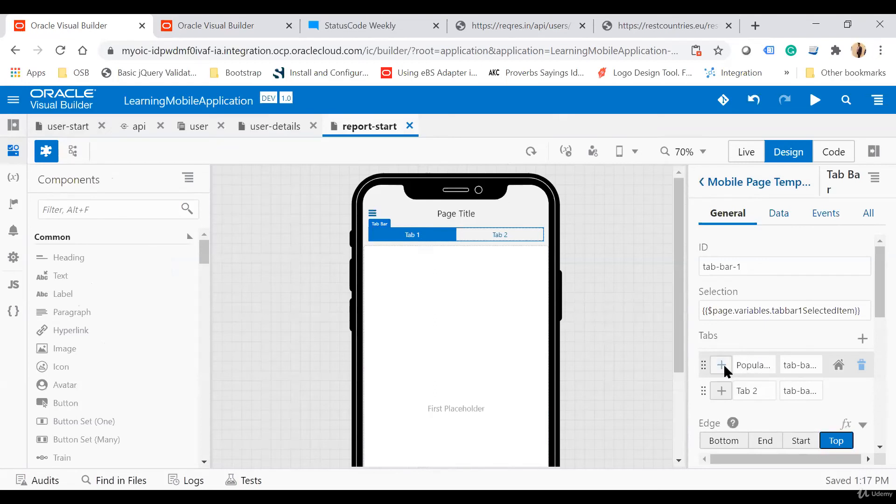
{"action": "left_click", "coordinate": [503, 237]}
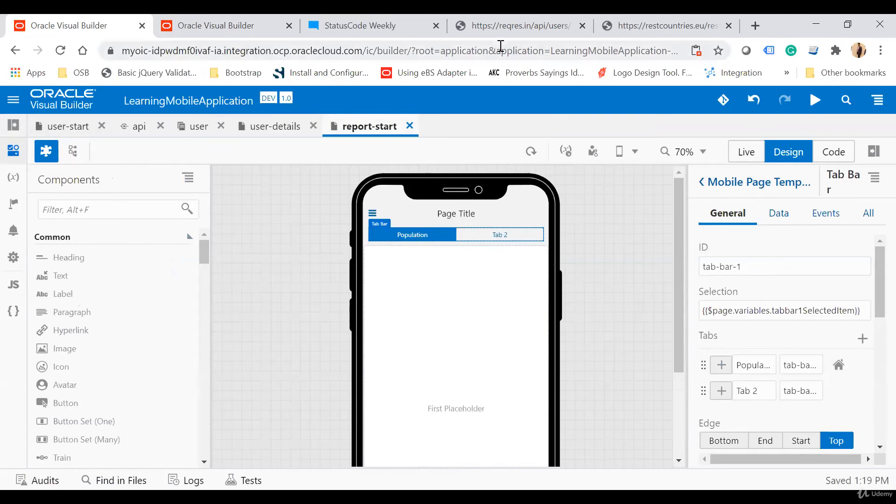
Step: Copy the REST Countries endpoint address from its browser page and return to the report-start page in Visual Builder
{"action": "left_click", "coordinate": [663, 32]}
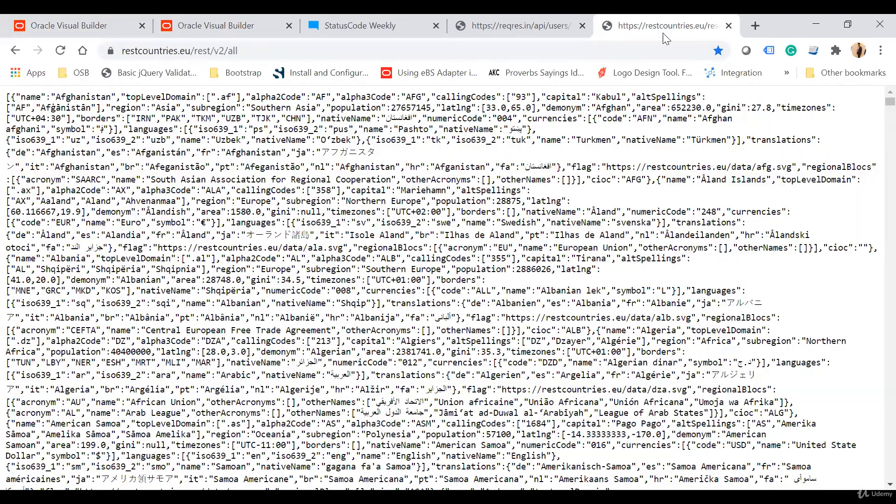
{"action": "left_click", "coordinate": [255, 49]}
{"action": "key", "text": "ctrl+c"}
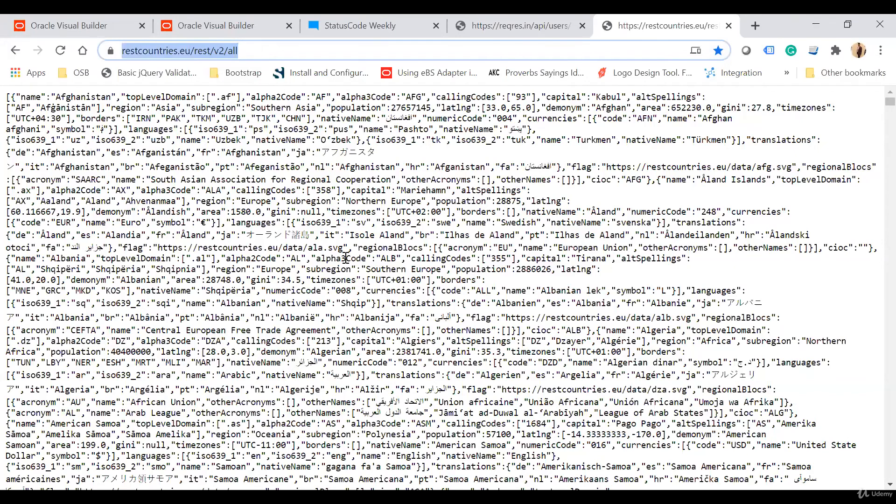
{"action": "left_click", "coordinate": [92, 21]}
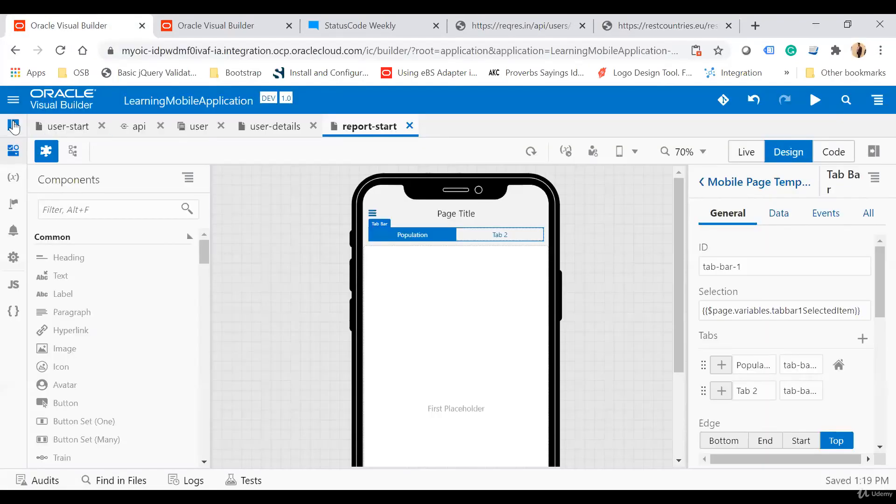
{"action": "left_click", "coordinate": [14, 125]}
{"action": "left_click", "coordinate": [14, 206]}
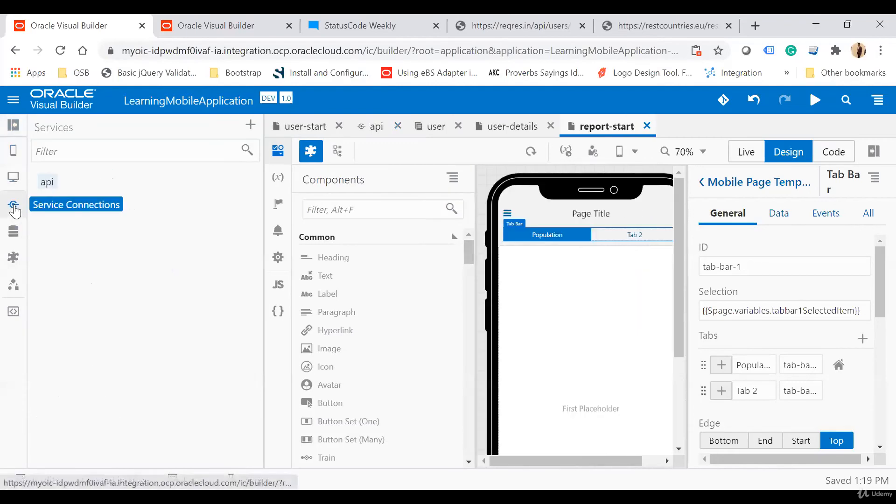
{"action": "left_click", "coordinate": [250, 126]}
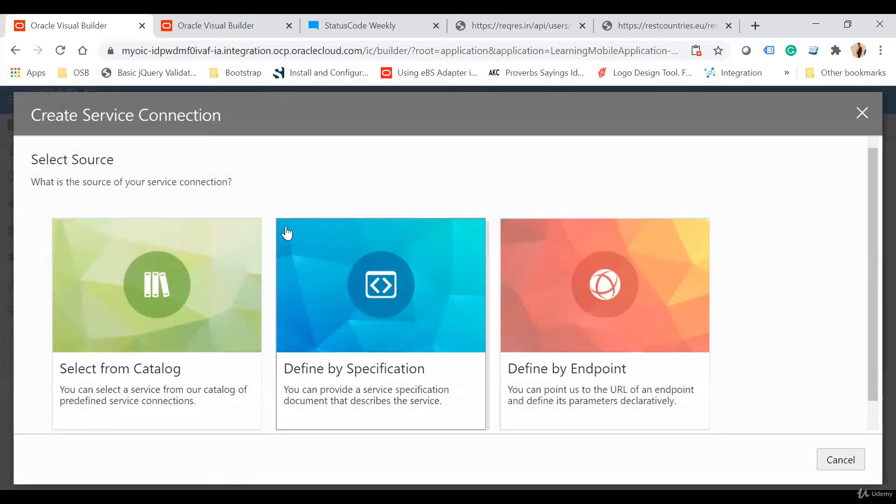
{"action": "left_click", "coordinate": [660, 331]}
{"action": "key", "text": "ctrl+v"}
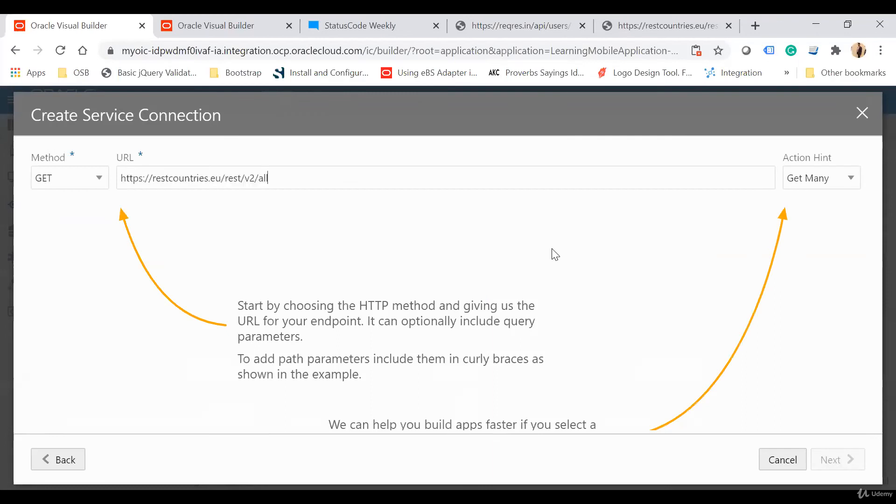
{"action": "left_click", "coordinate": [838, 460]}
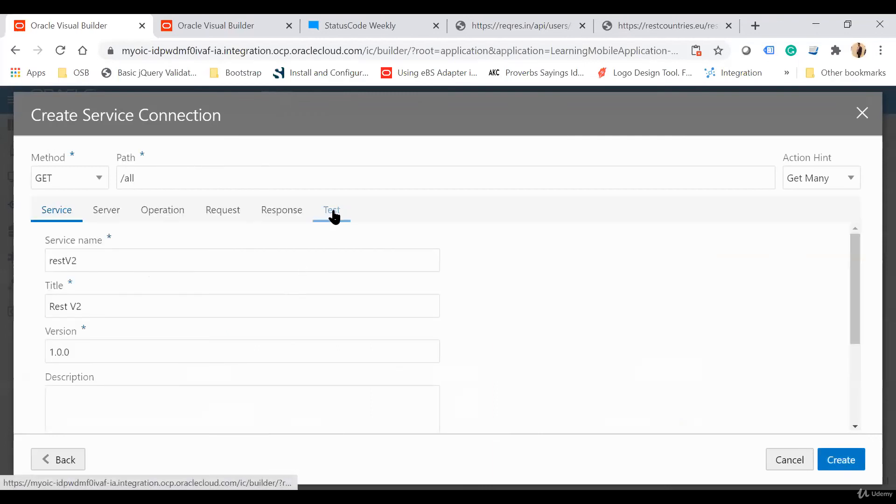
Step: Send a test request to the /all endpoint, review the response body and create the service connection
{"action": "left_click", "coordinate": [332, 211]}
{"action": "left_click", "coordinate": [65, 347]}
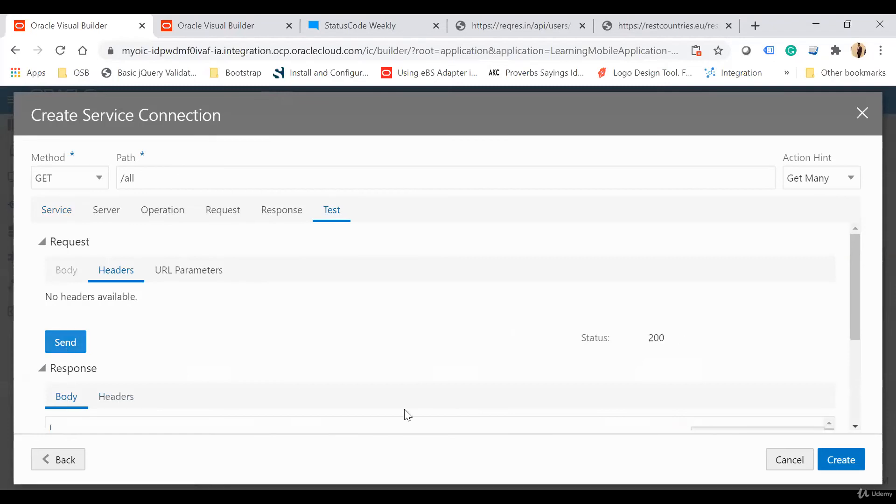
{"action": "scroll", "coordinate": [466, 332], "scroll_direction": "down", "scroll_amount": 3}
{"action": "scroll", "coordinate": [465, 332], "scroll_direction": "down", "scroll_amount": 1}
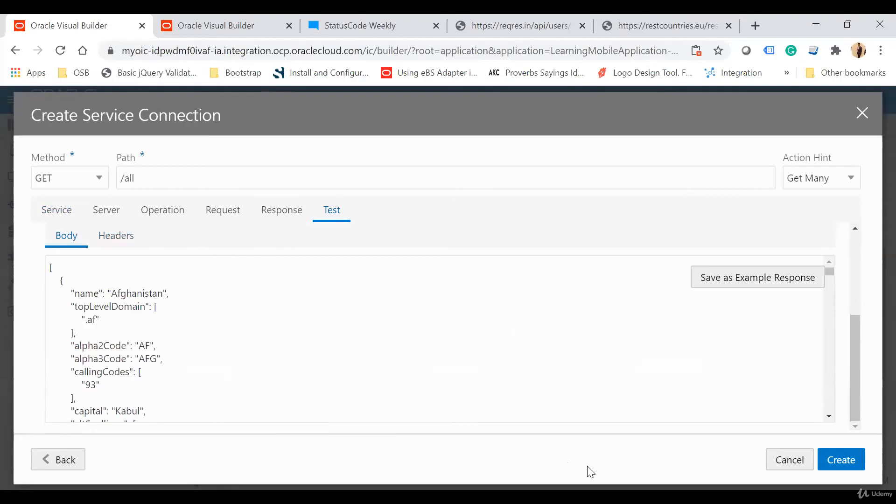
{"action": "left_click", "coordinate": [842, 462]}
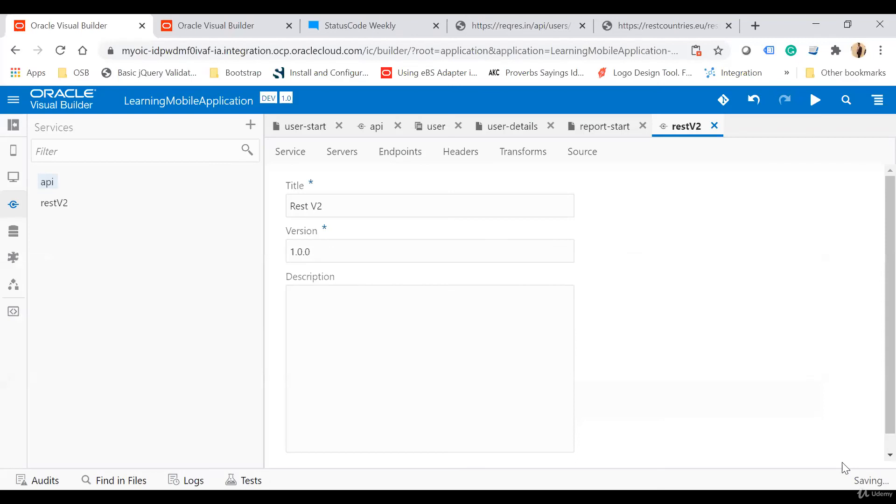
Step: Return to the report-start page and place a Pie Chart component in the content area below the tab bar
{"action": "left_click", "coordinate": [13, 150]}
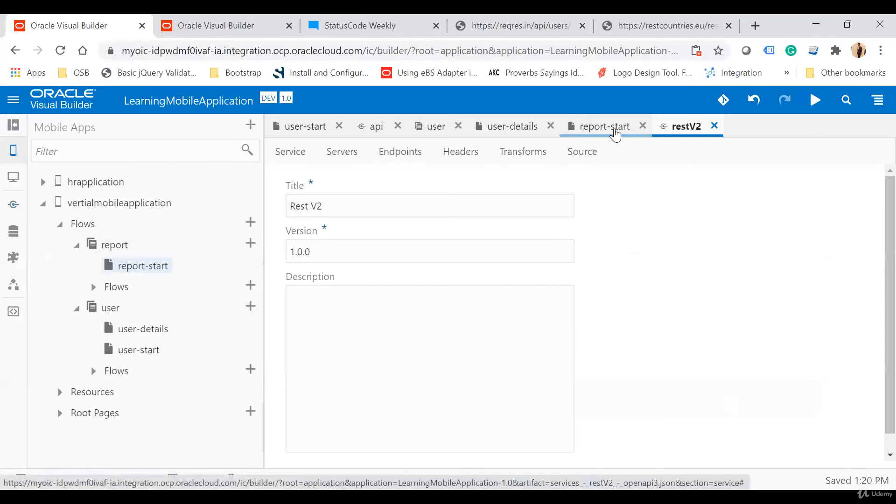
{"action": "left_click", "coordinate": [615, 133]}
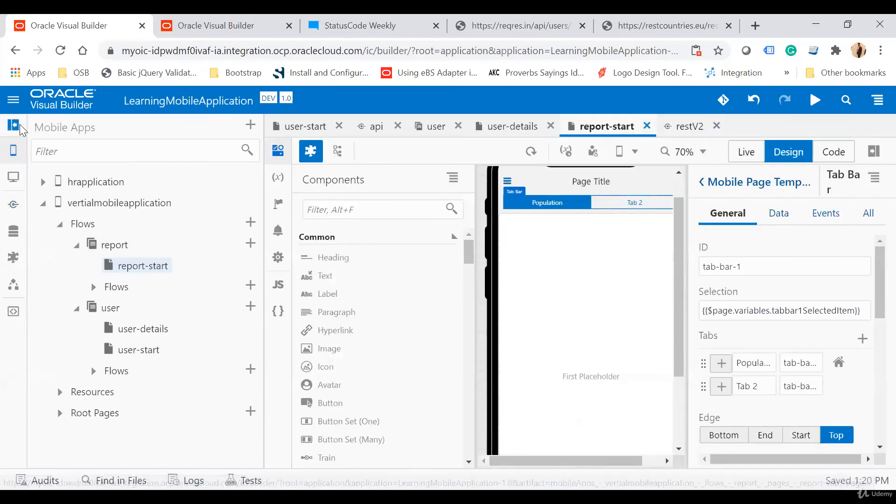
{"action": "left_click", "coordinate": [13, 125]}
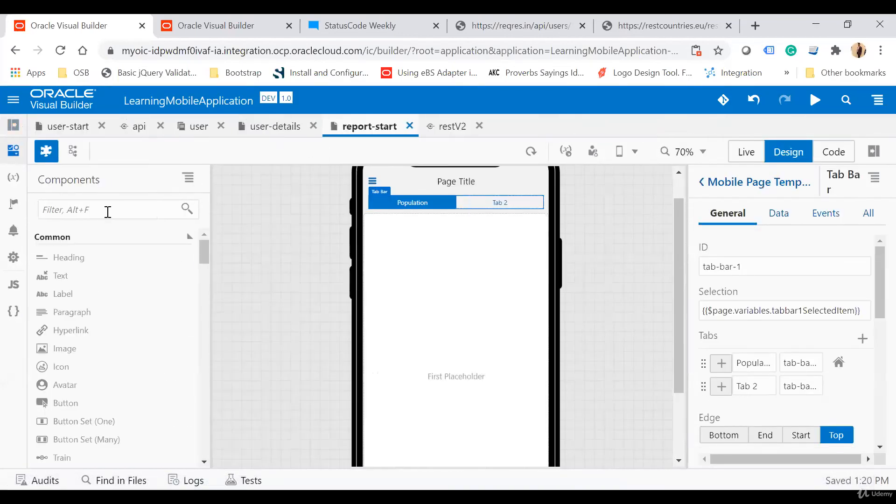
{"action": "left_click", "coordinate": [108, 212]}
{"action": "type", "text": "pie"}
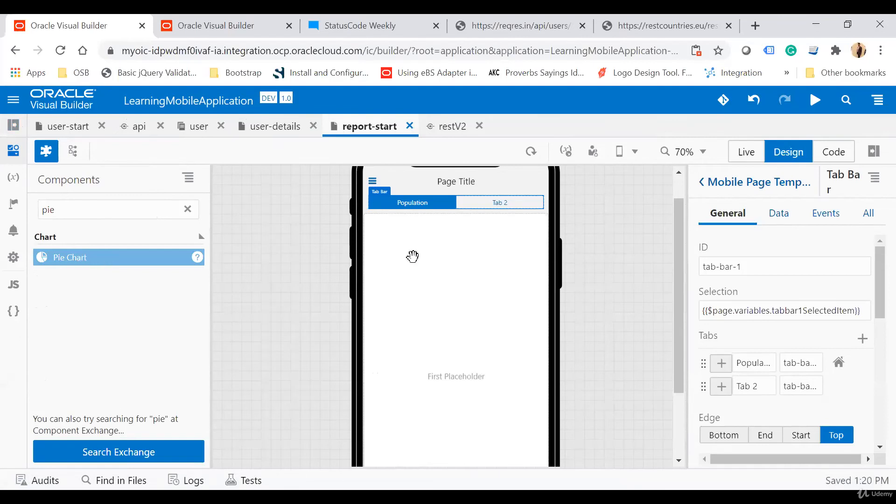
{"action": "left_click_drag", "start_coordinate": [80, 257], "coordinate": [412, 256]}
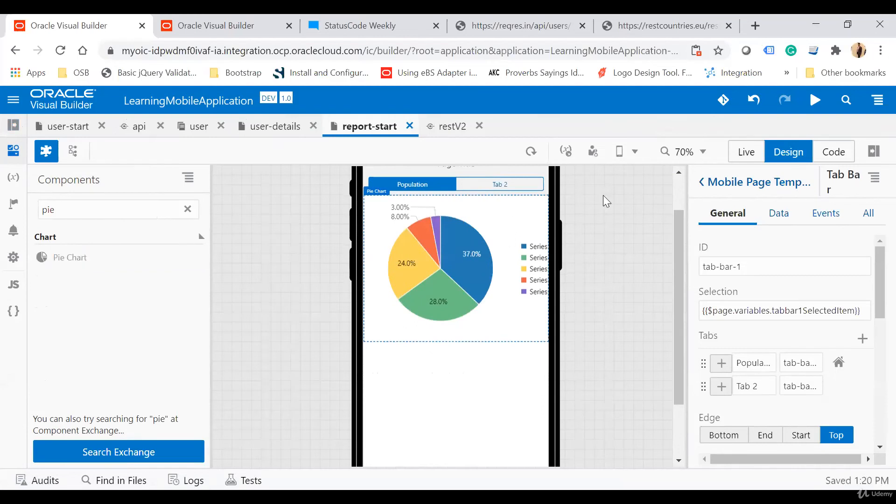
Step: Start adding data to the pie chart, choosing the restV2 service's GET /all endpoint as its source
{"action": "left_click", "coordinate": [781, 219]}
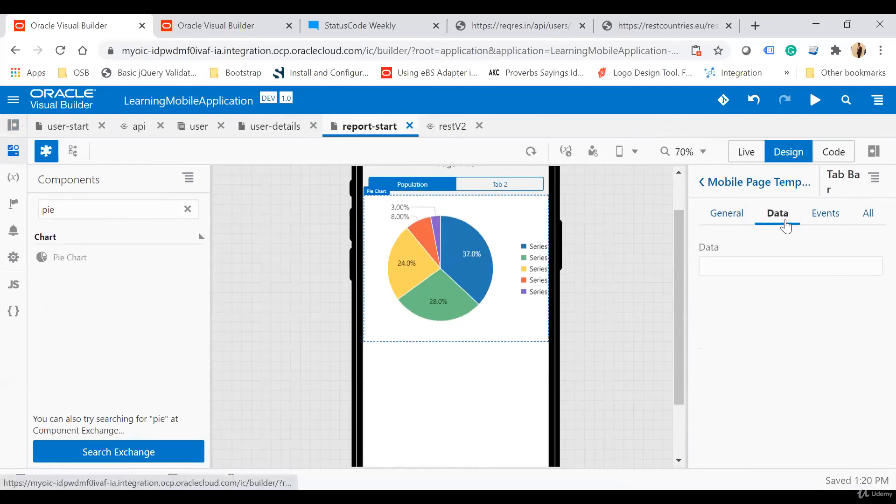
{"action": "left_click", "coordinate": [868, 215]}
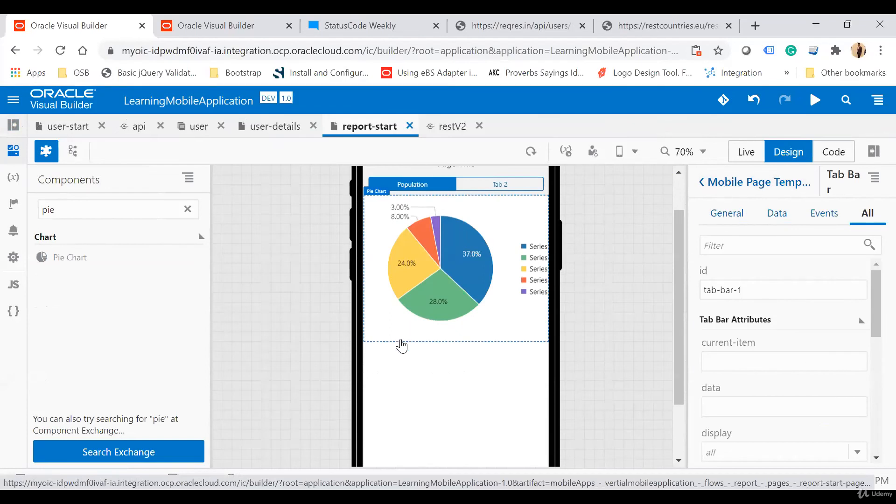
{"action": "left_click", "coordinate": [734, 184]}
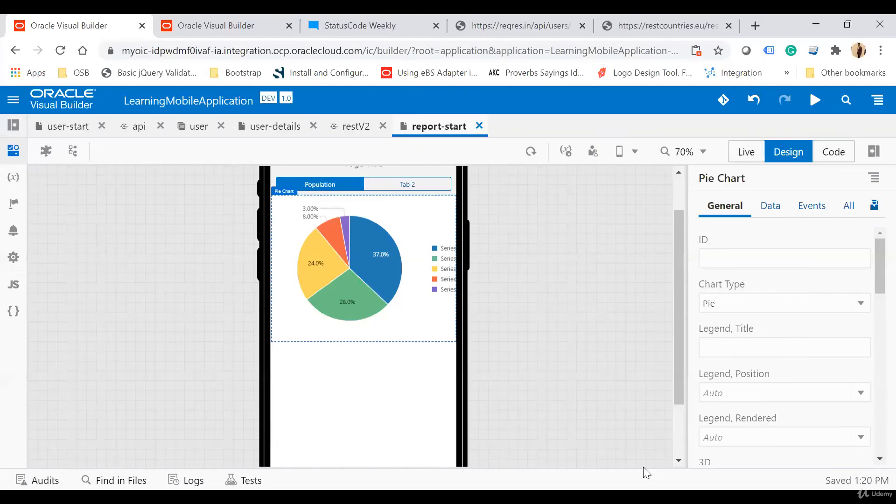
{"action": "left_click", "coordinate": [874, 207]}
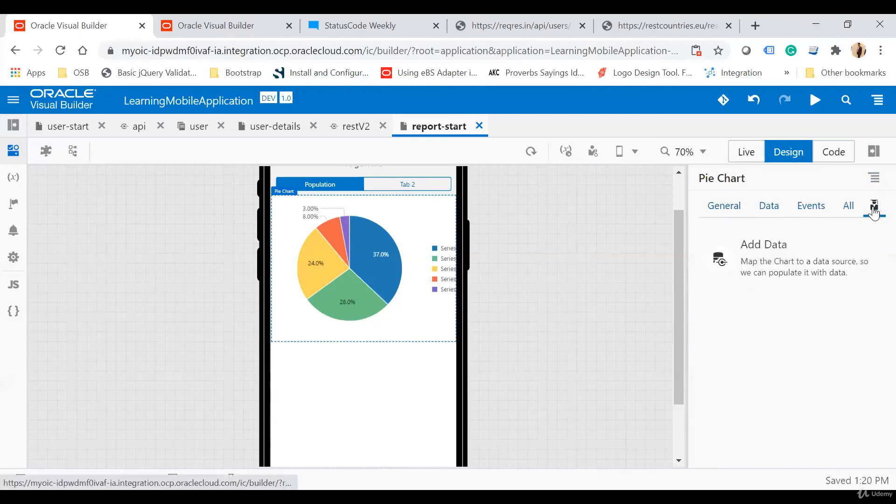
{"action": "left_click", "coordinate": [760, 264]}
{"action": "scroll", "coordinate": [249, 306], "scroll_direction": "down", "scroll_amount": 4}
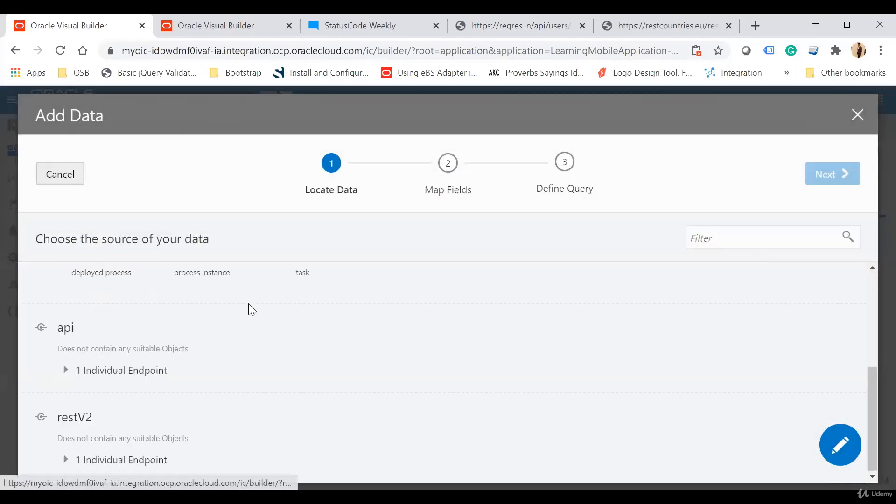
{"action": "left_click", "coordinate": [65, 460]}
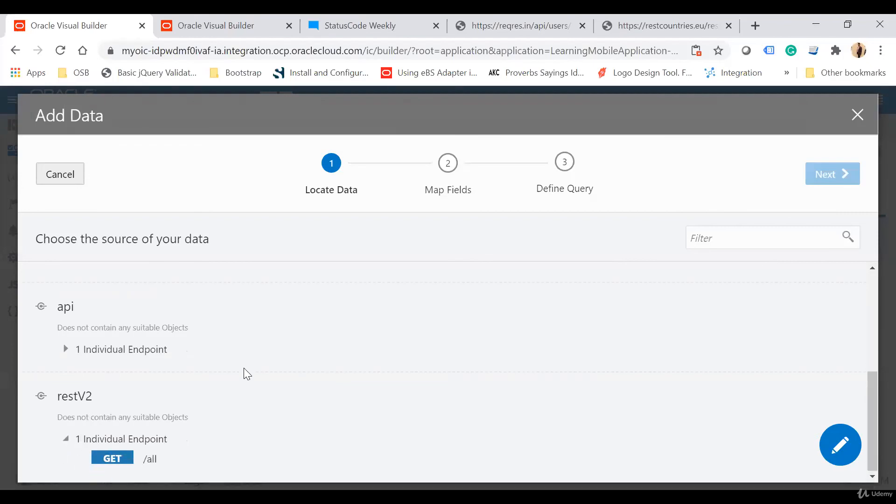
{"action": "left_click", "coordinate": [142, 458]}
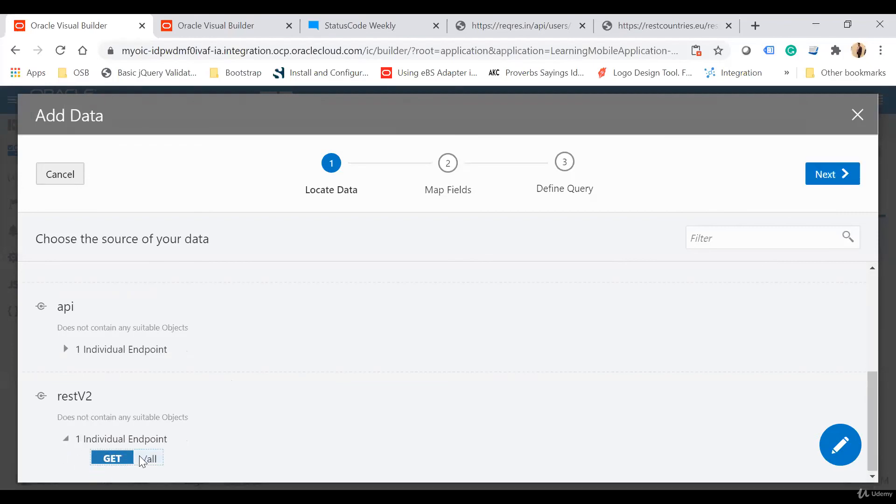
{"action": "left_click", "coordinate": [838, 175]}
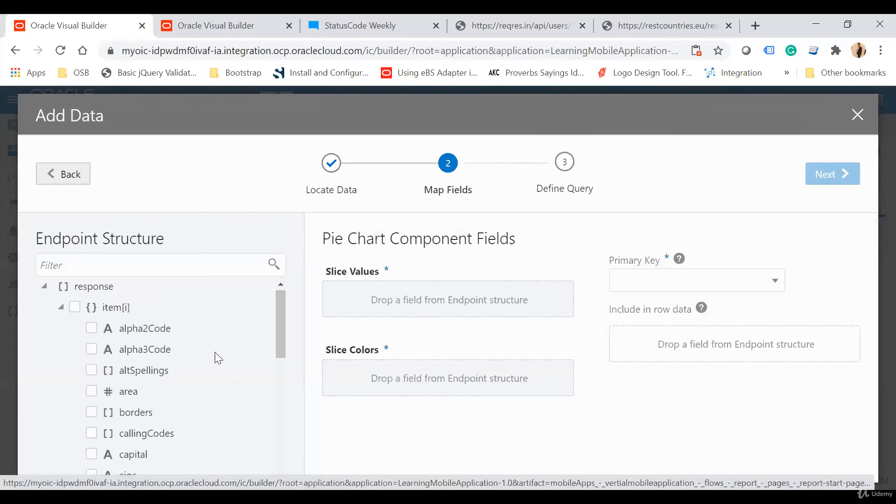
Step: Map the population field to the pie chart's Slice Values and the name field to its Slice Colors
{"action": "scroll", "coordinate": [215, 352], "scroll_direction": "down", "scroll_amount": 4}
{"action": "scroll", "coordinate": [215, 352], "scroll_direction": "down", "scroll_amount": 2}
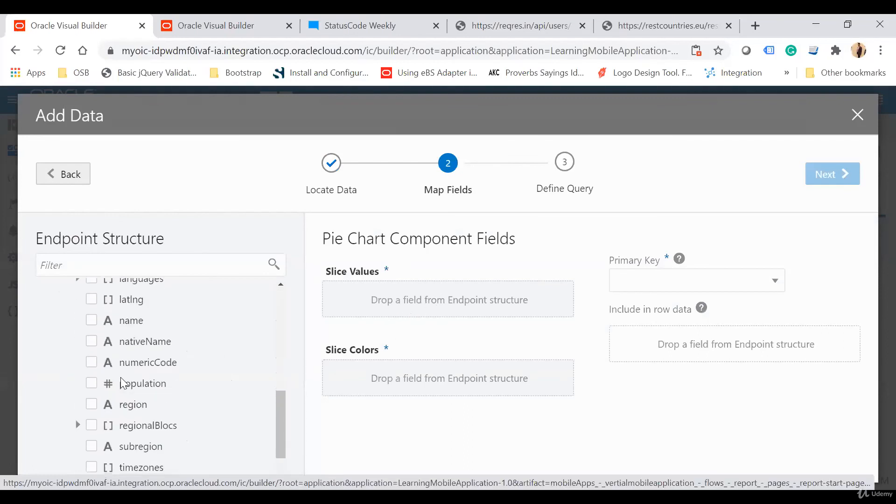
{"action": "left_click", "coordinate": [91, 383]}
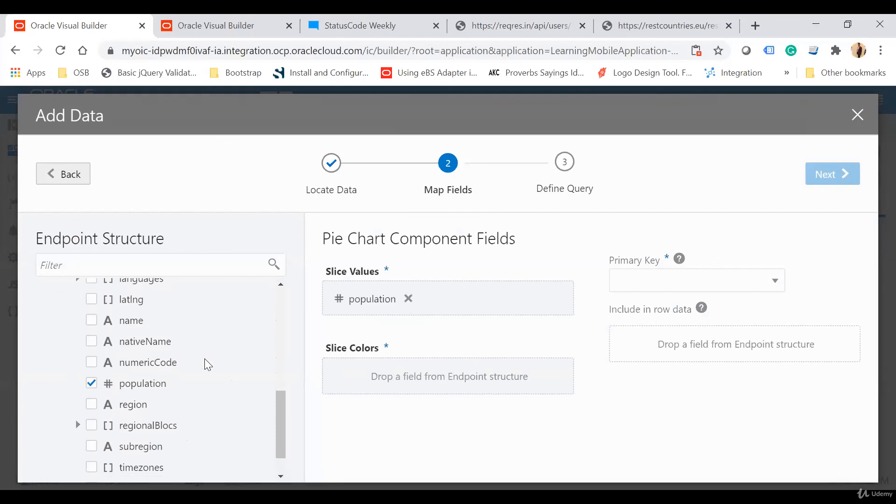
{"action": "scroll", "coordinate": [213, 377], "scroll_direction": "up", "scroll_amount": 4}
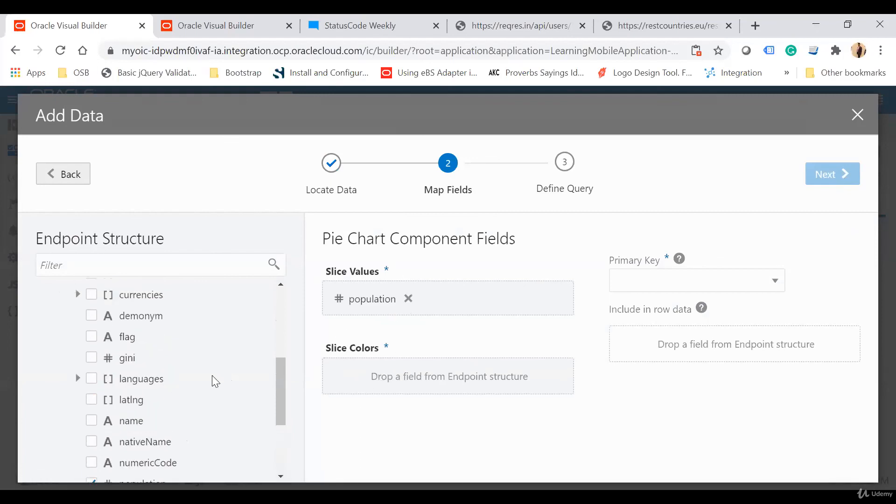
{"action": "scroll", "coordinate": [212, 376], "scroll_direction": "up", "scroll_amount": 3}
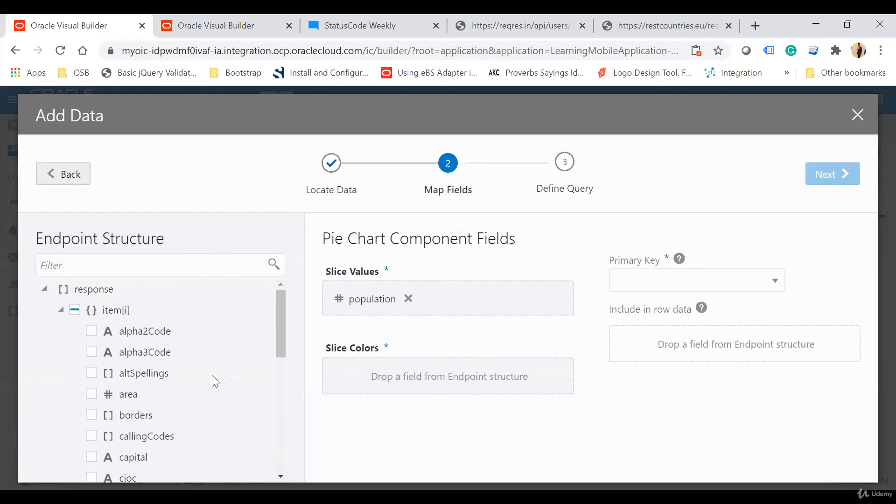
{"action": "scroll", "coordinate": [212, 376], "scroll_direction": "down", "scroll_amount": 4}
{"action": "scroll", "coordinate": [212, 375], "scroll_direction": "down", "scroll_amount": 3}
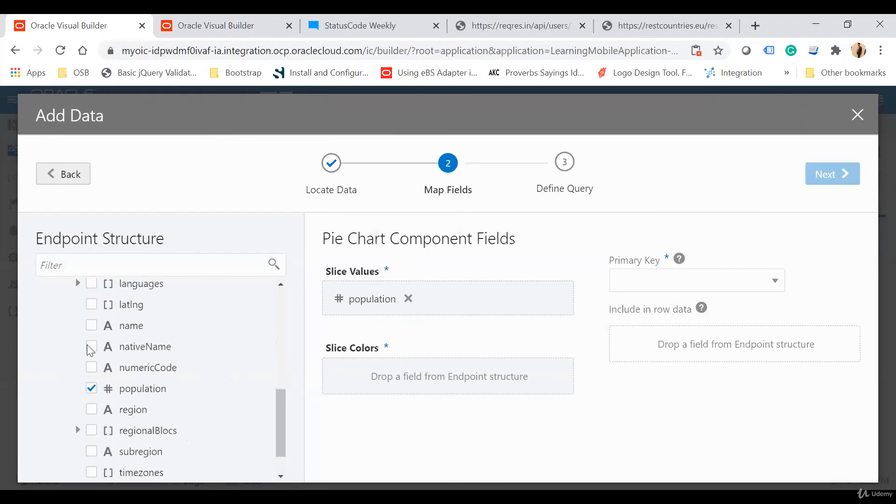
{"action": "left_click", "coordinate": [92, 326]}
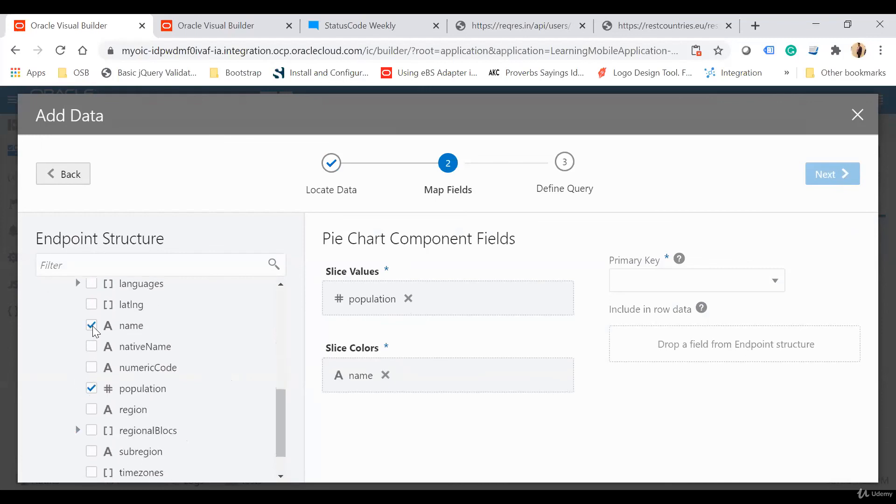
Step: Set alpha2Code as the pie chart's primary key and finish adding the data without defining a query
{"action": "left_click", "coordinate": [677, 294]}
{"action": "left_click", "coordinate": [653, 303]}
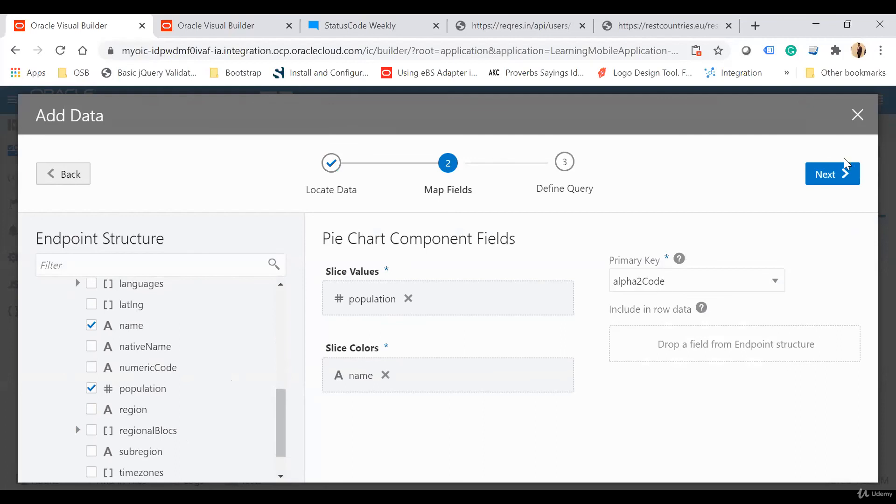
{"action": "left_click", "coordinate": [836, 171]}
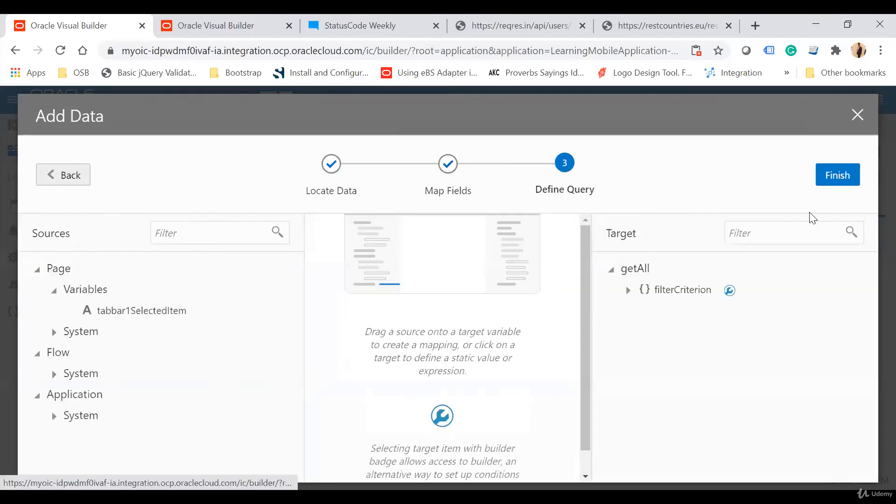
{"action": "left_click", "coordinate": [841, 176]}
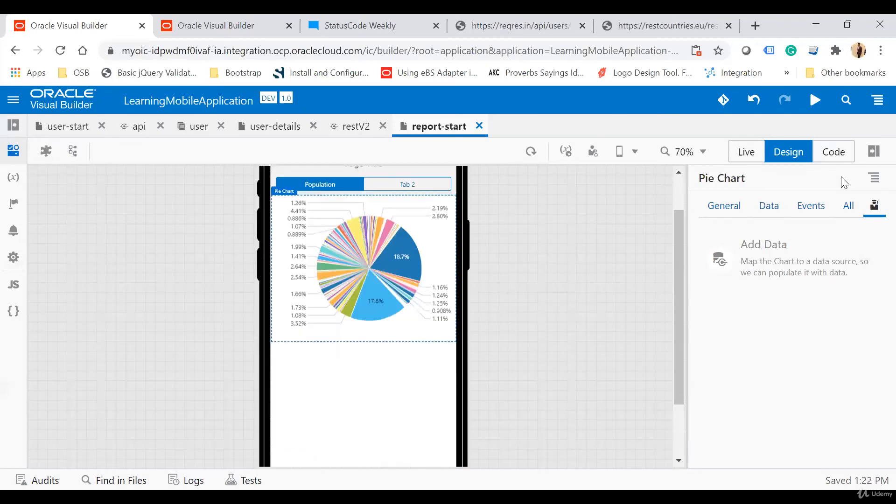
Step: Run the mobile application, go to its Report page and check the Population and Tab 2 tabs
{"action": "left_click", "coordinate": [811, 101]}
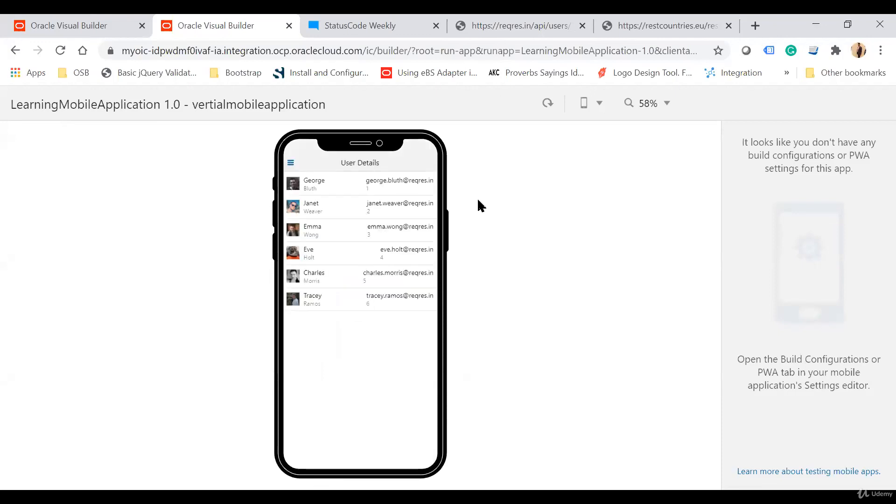
{"action": "left_click", "coordinate": [290, 162]}
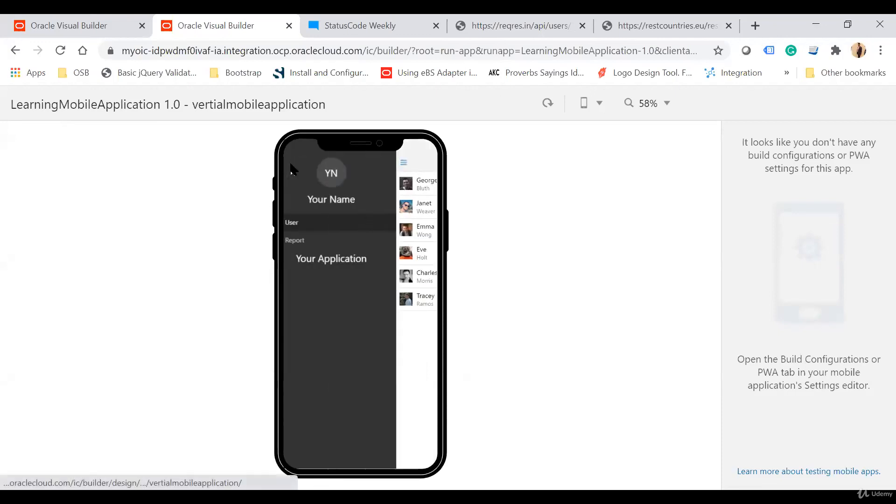
{"action": "left_click", "coordinate": [311, 241]}
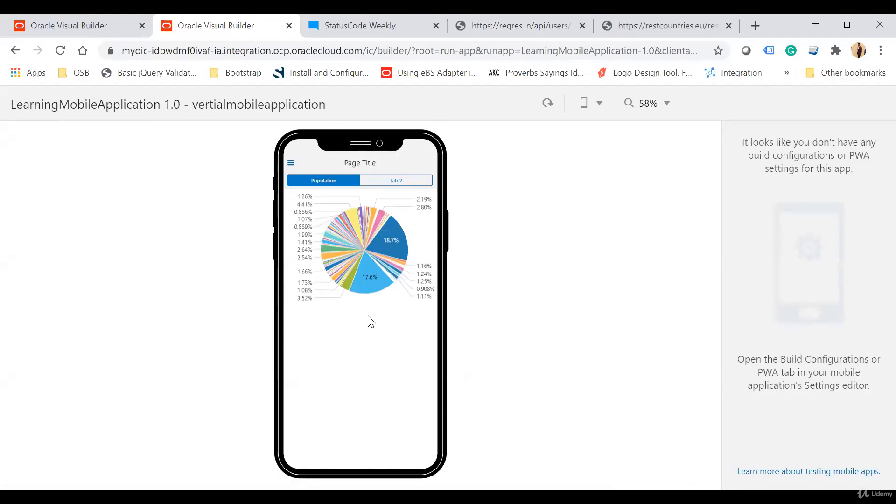
{"action": "left_click", "coordinate": [398, 181]}
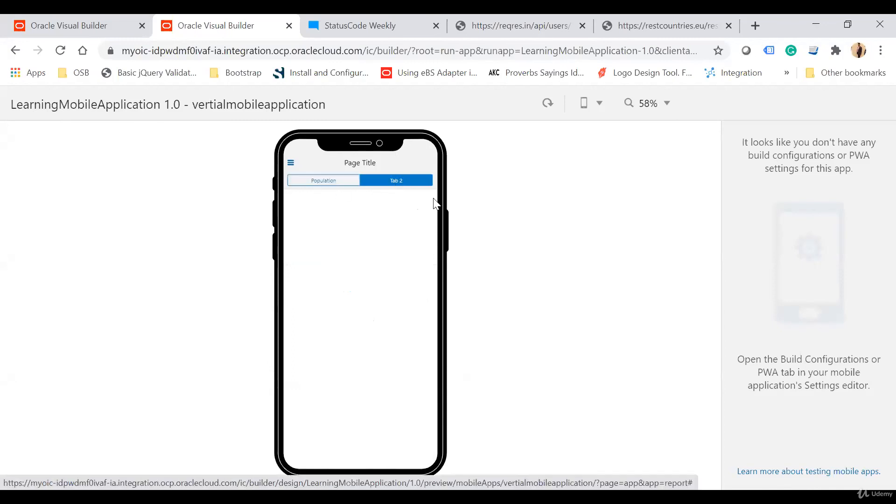